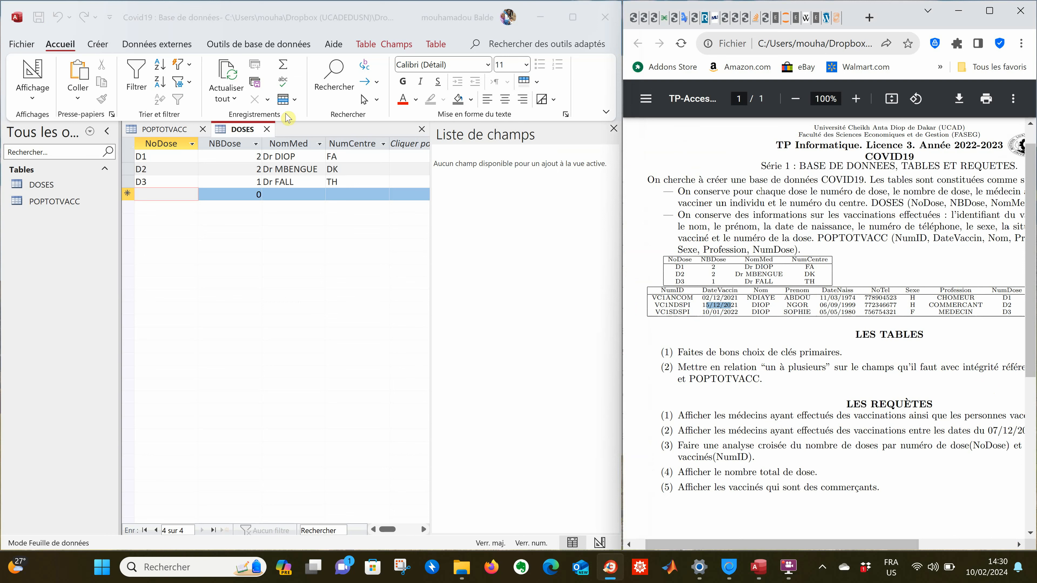
# Close the open DOSES and POPTOTVACC tables and open the database's relationships layout
pyautogui.click(257, 52)
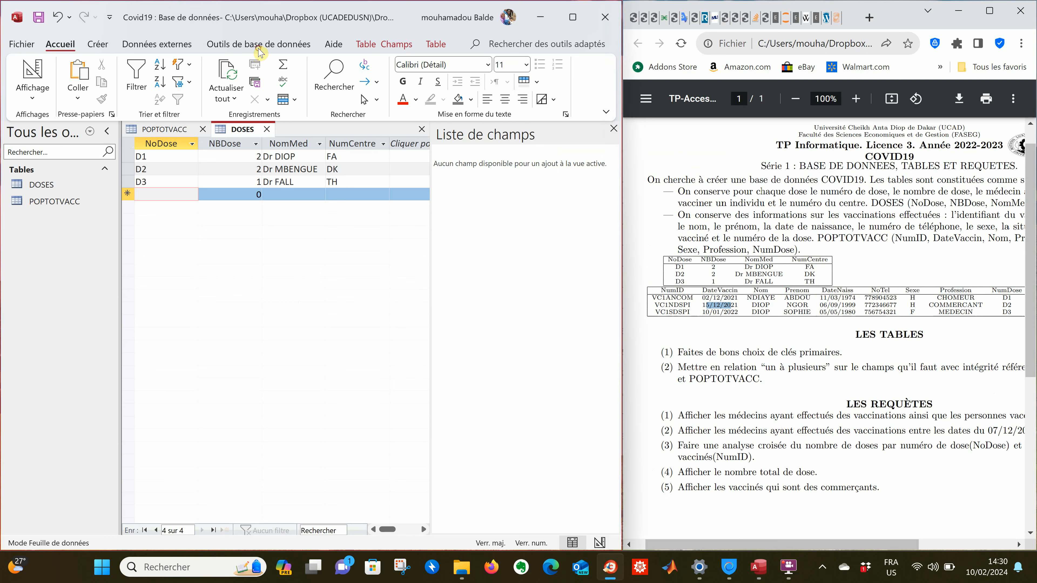
pyautogui.click(259, 51)
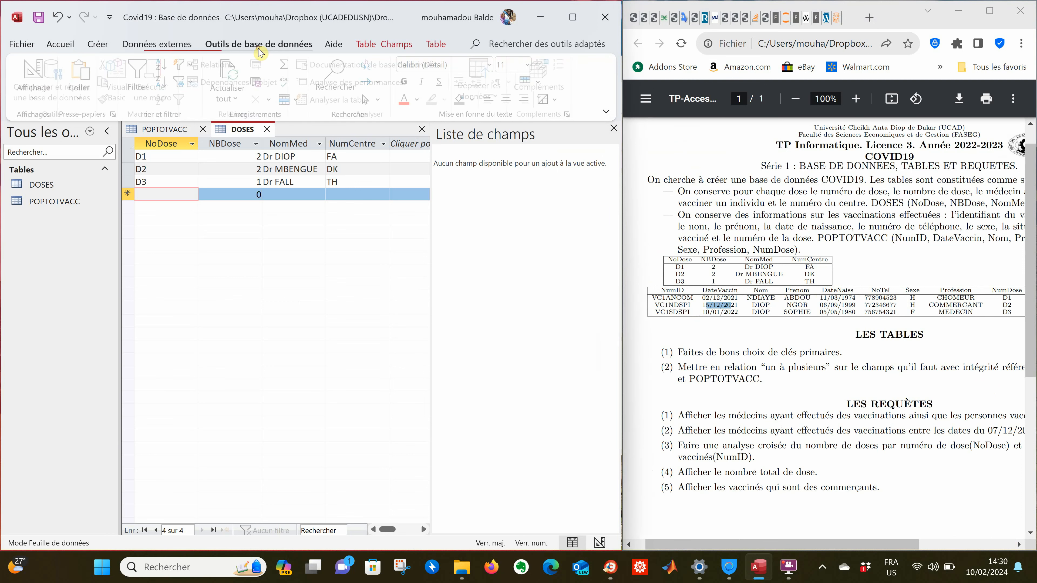
pyautogui.click(325, 269)
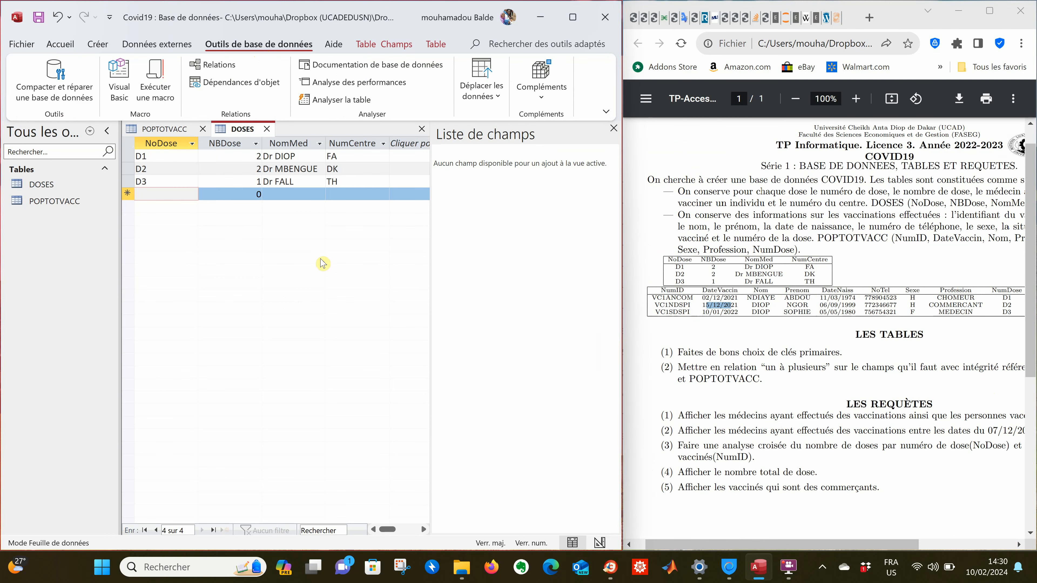
pyautogui.click(267, 130)
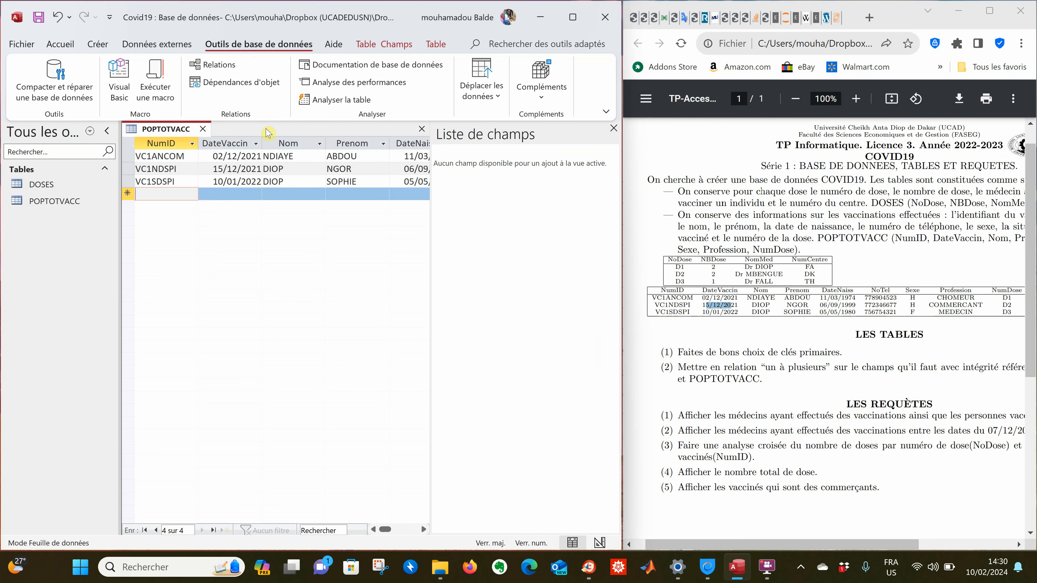
pyautogui.click(202, 129)
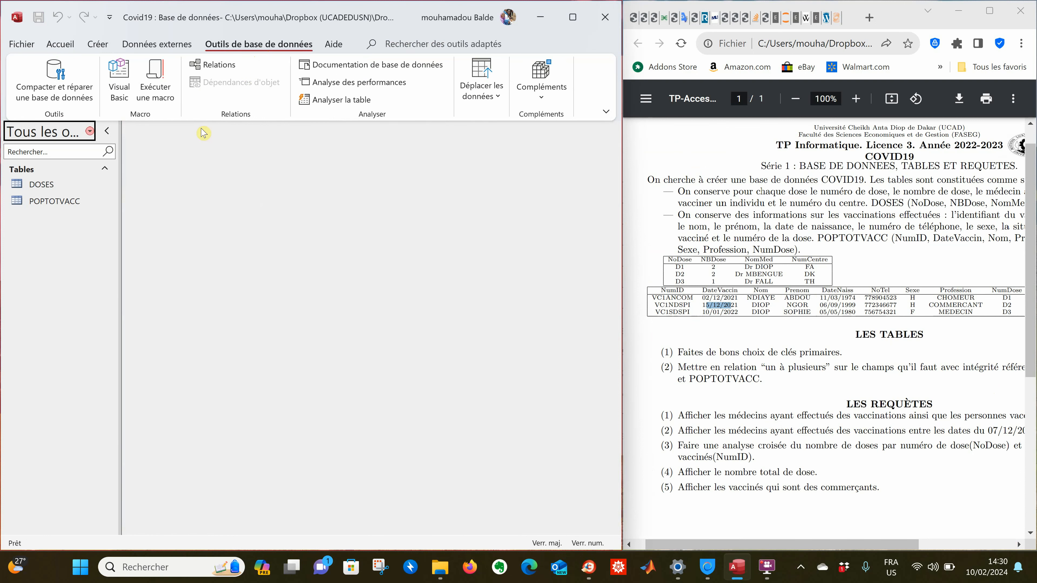
pyautogui.click(225, 65)
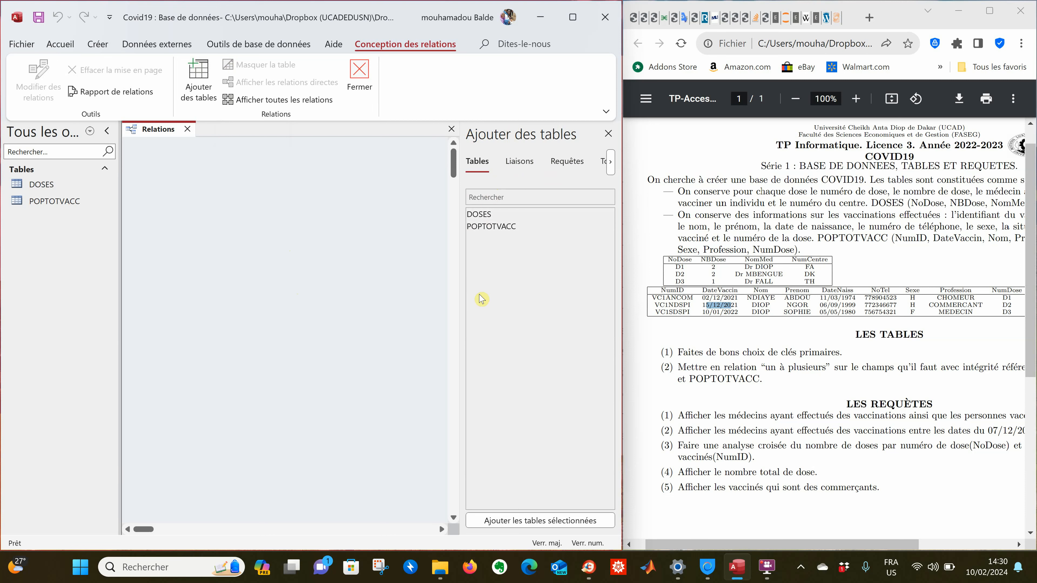
# Add the DOSES and POPTOTVACC tables to the relationships layout
pyautogui.click(515, 168)
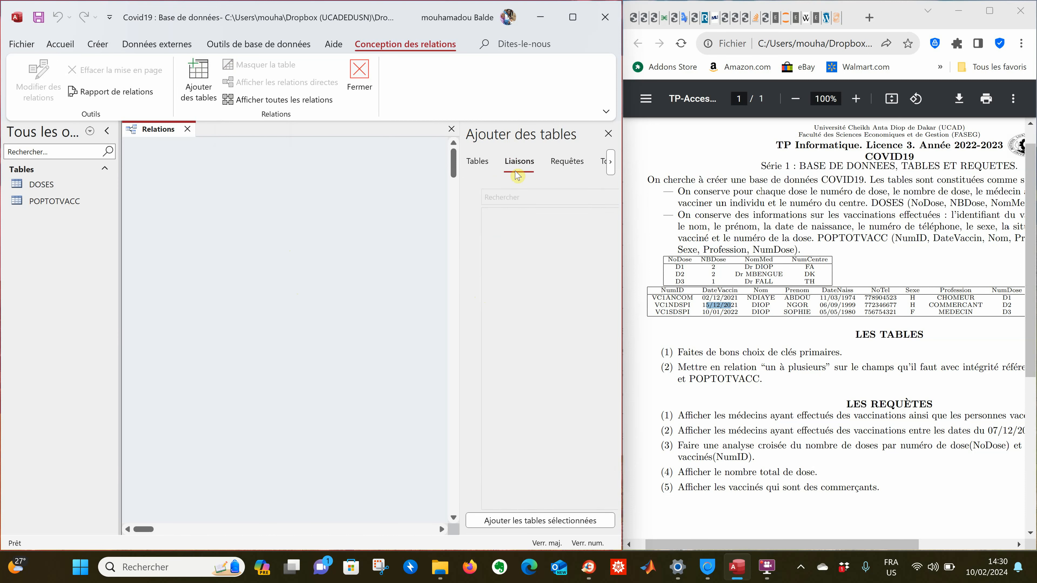
pyautogui.click(576, 171)
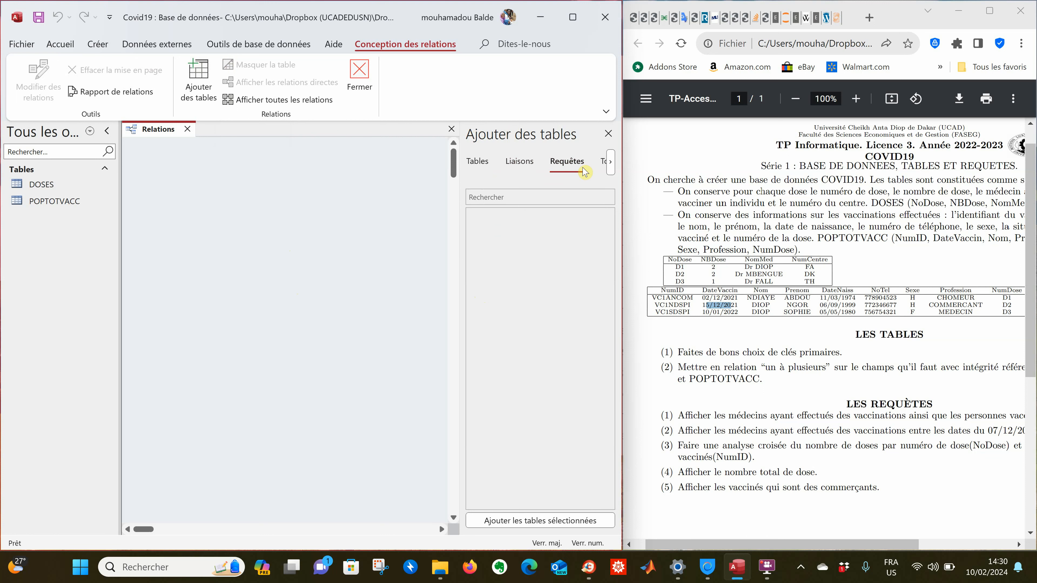
pyautogui.click(470, 160)
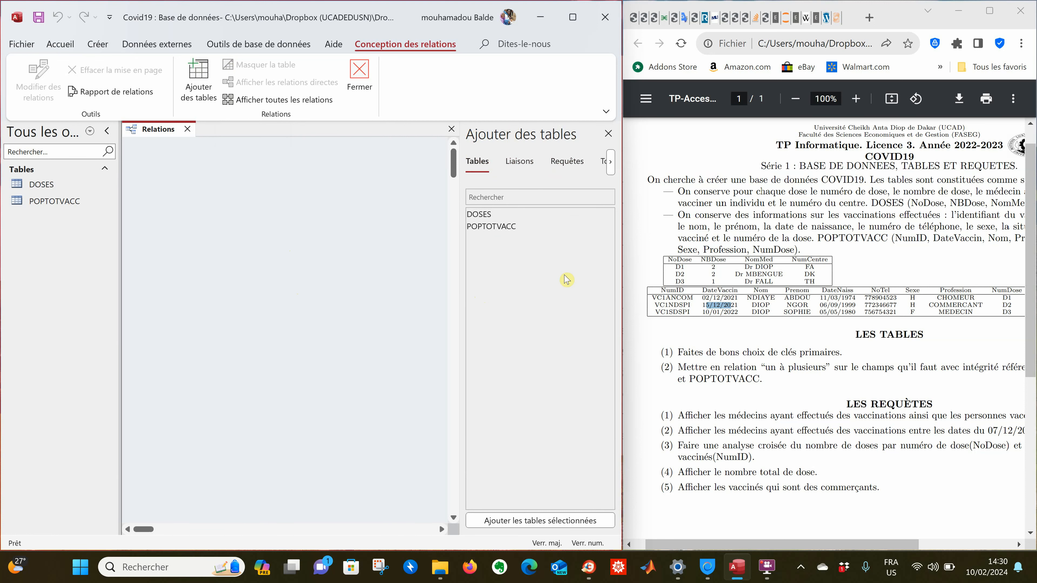
pyautogui.click(489, 221)
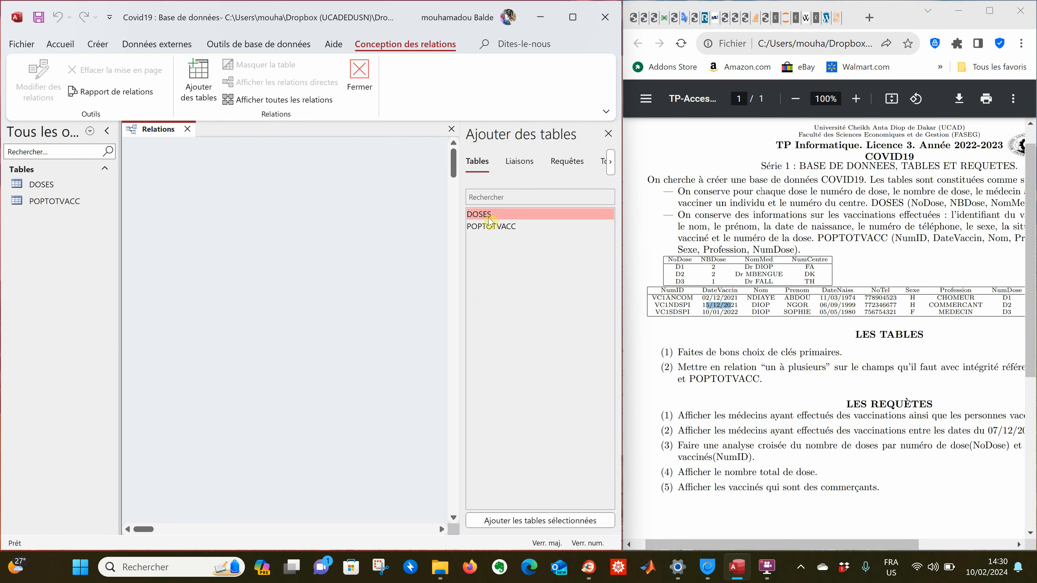
pyautogui.keyDown('ctrl'); pyautogui.click(506, 228); pyautogui.keyUp('ctrl')
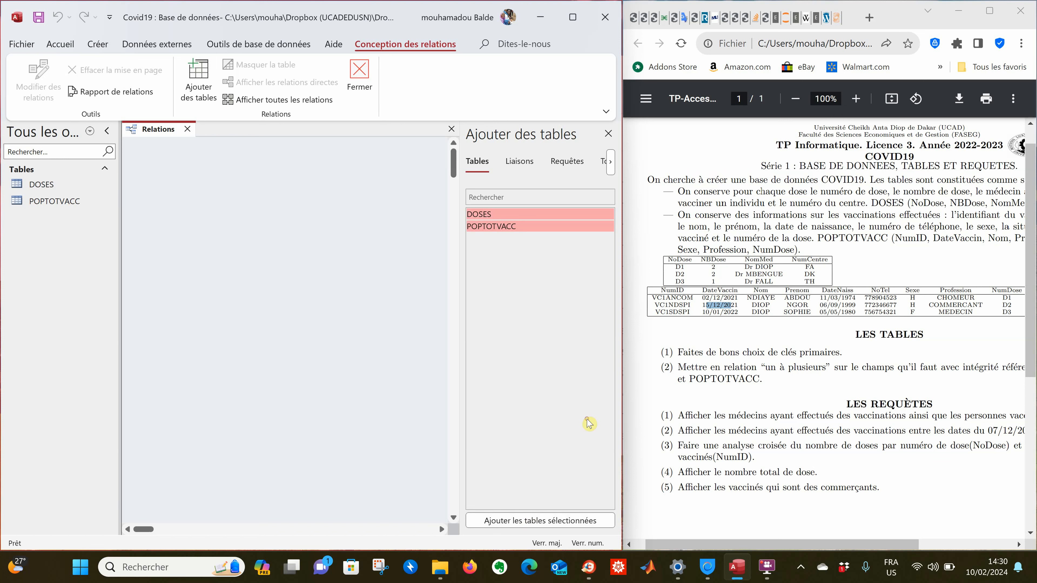
pyautogui.click(588, 228)
pyautogui.click(585, 215)
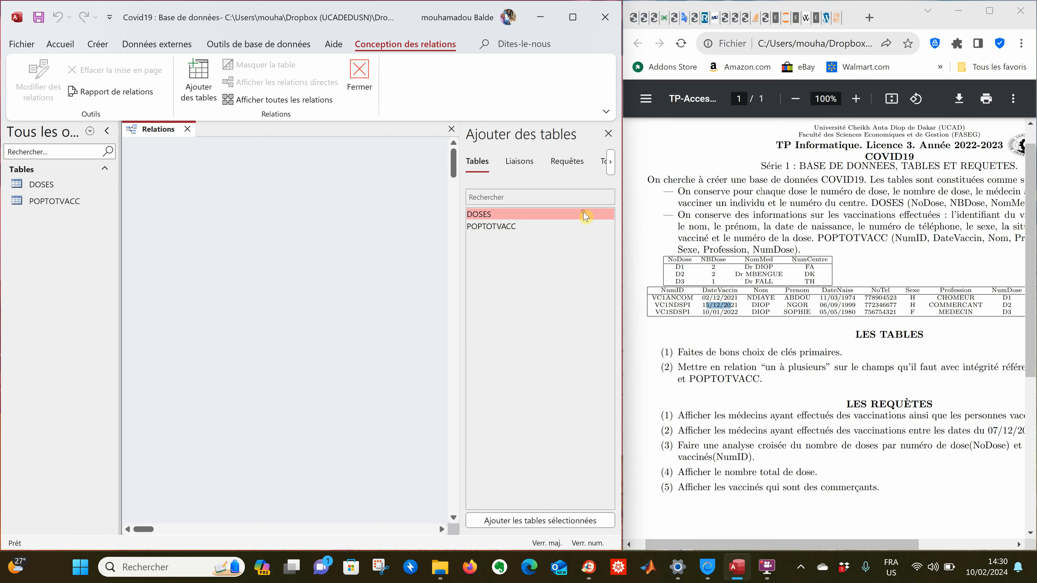
pyautogui.click(543, 521)
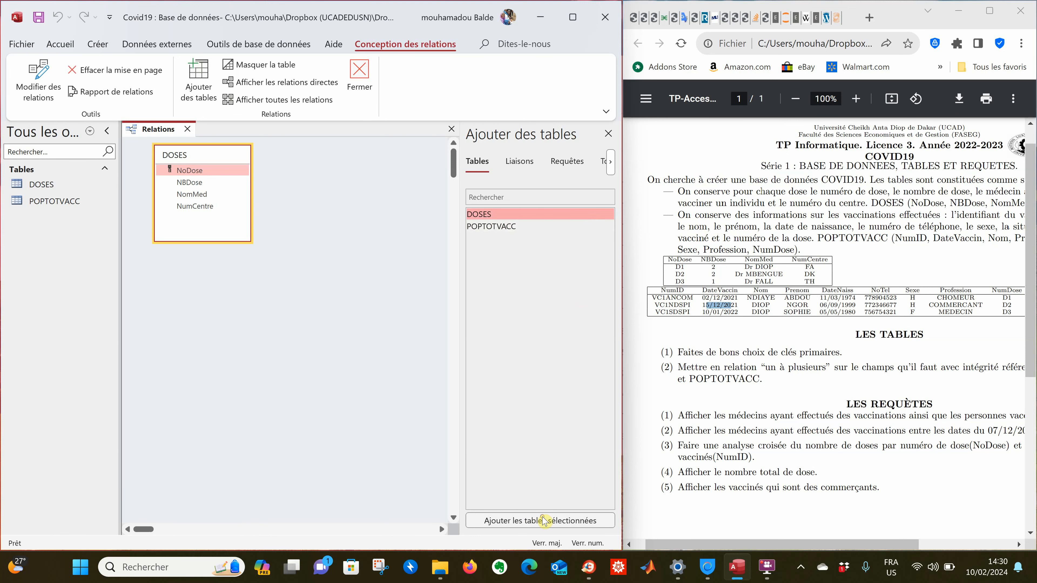
pyautogui.click(507, 231)
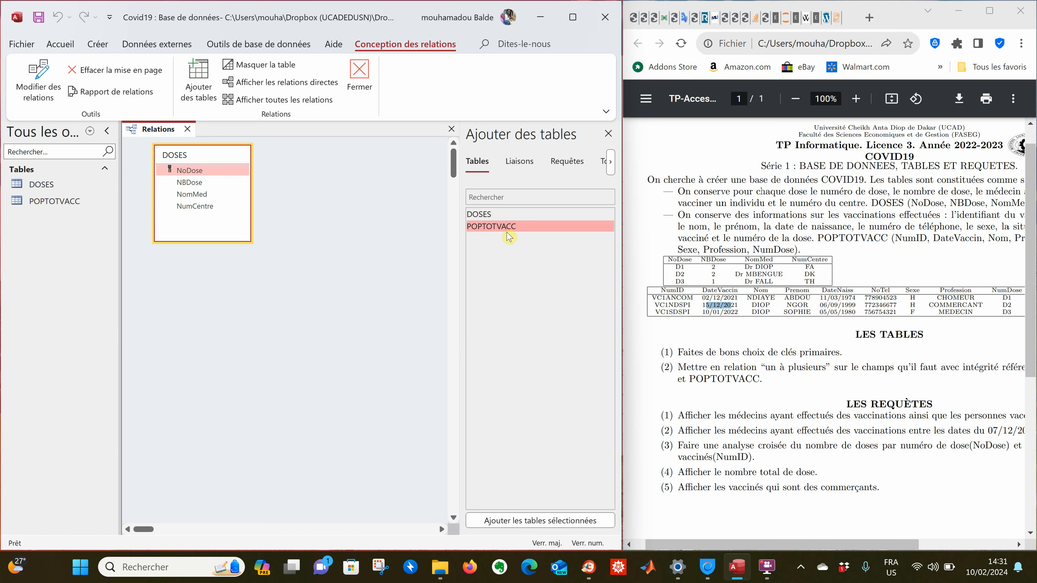
pyautogui.click(543, 521)
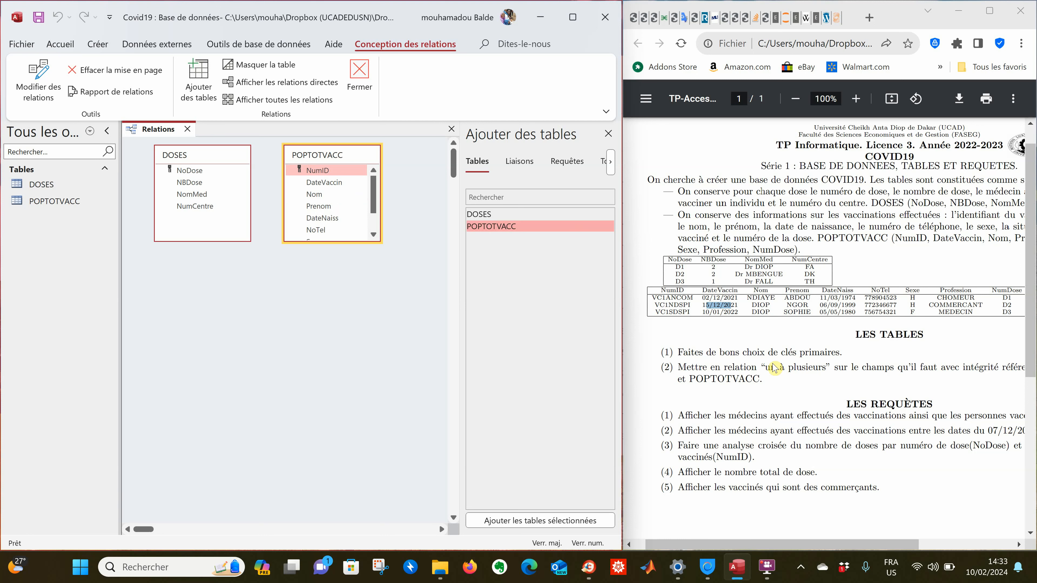
# Review the "un à plusieurs" requirement in the exercise sheet and the fields of the DOSES and POPTOTVACC tables
pyautogui.moveTo(761, 367); pyautogui.dragTo(827, 367)
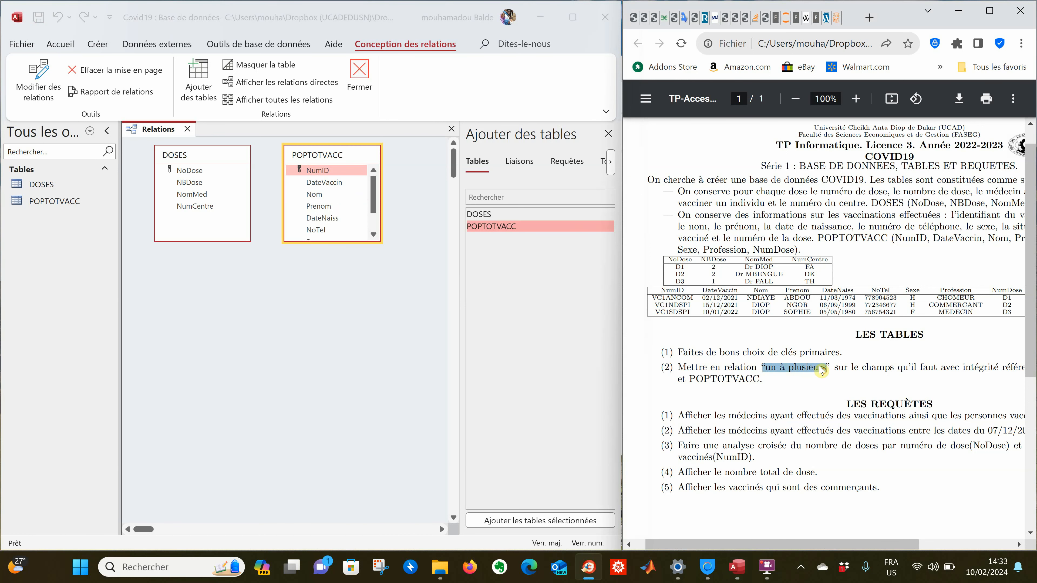
pyautogui.click(784, 381)
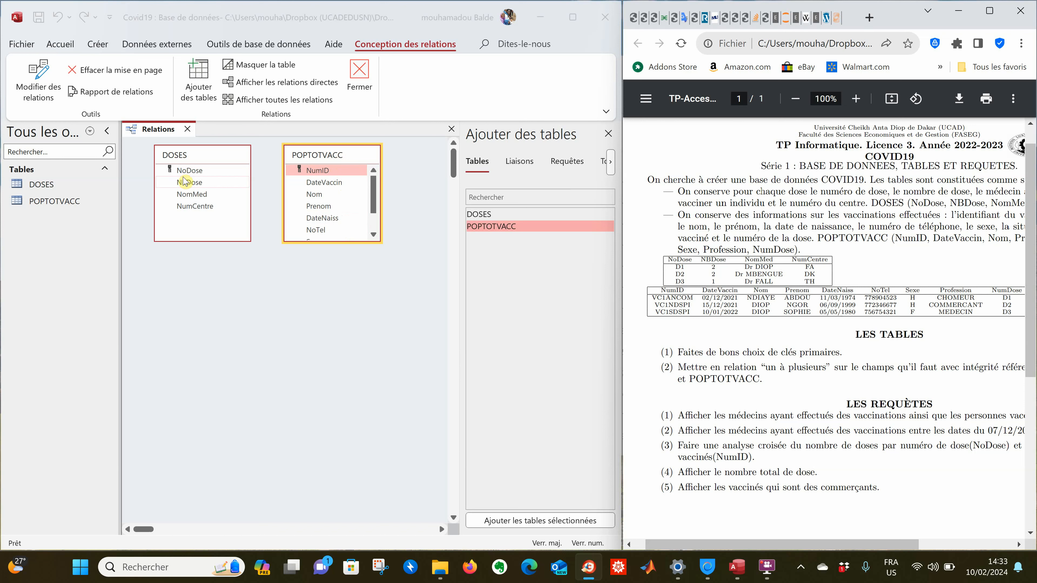
pyautogui.click(196, 208)
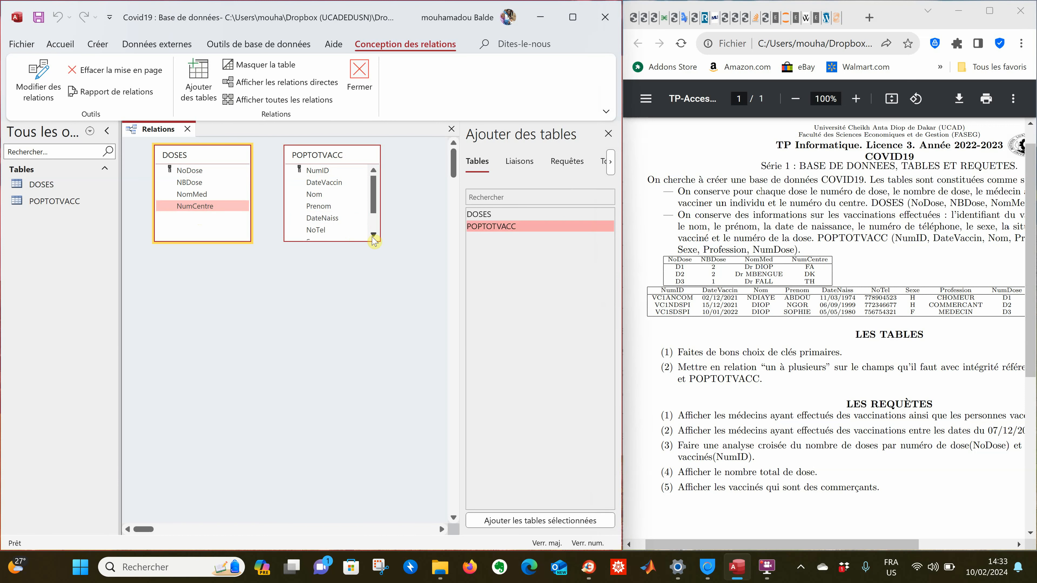
pyautogui.click(374, 224)
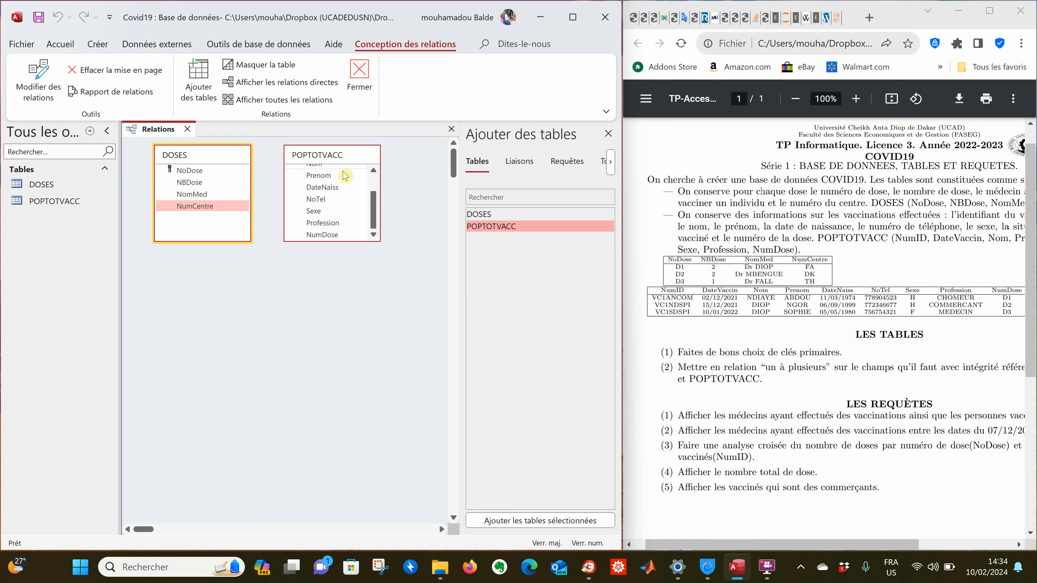
pyautogui.click(180, 174)
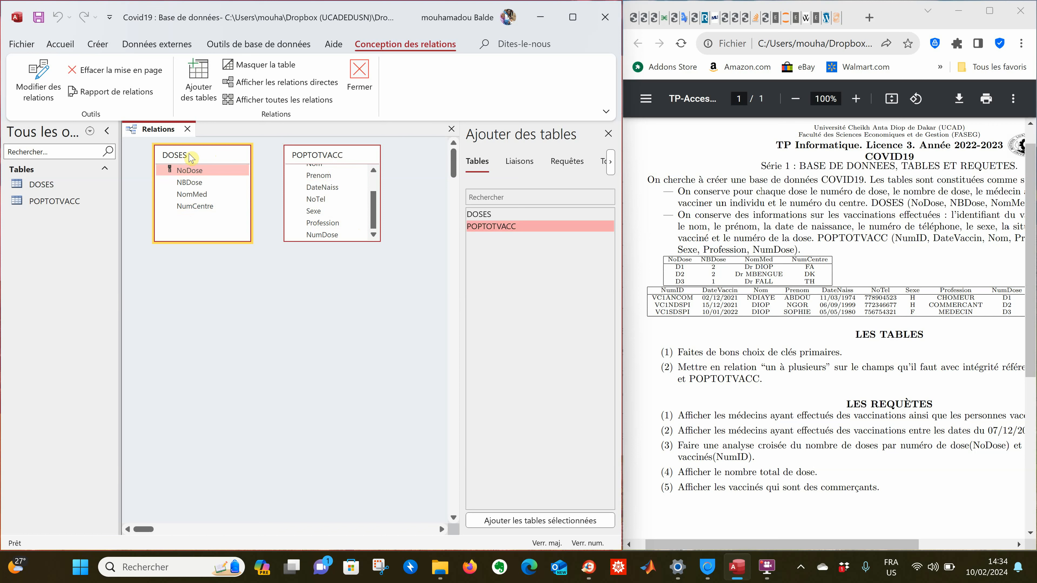
pyautogui.click(198, 170)
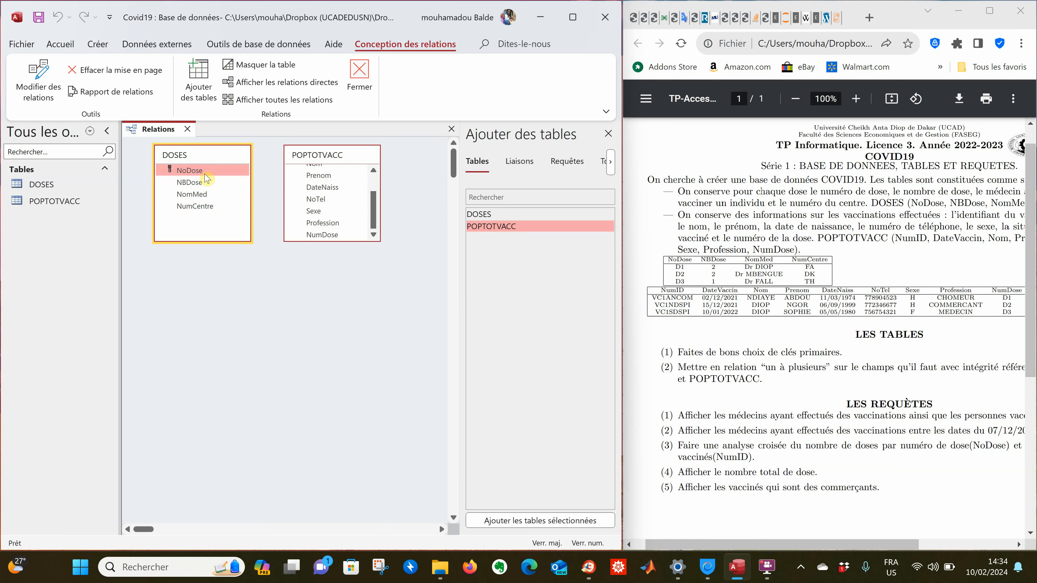
# Enlarge the POPTOTVACC table box in the relationships layout so that it shows all fields from NumID to NumDose
pyautogui.click(377, 185)
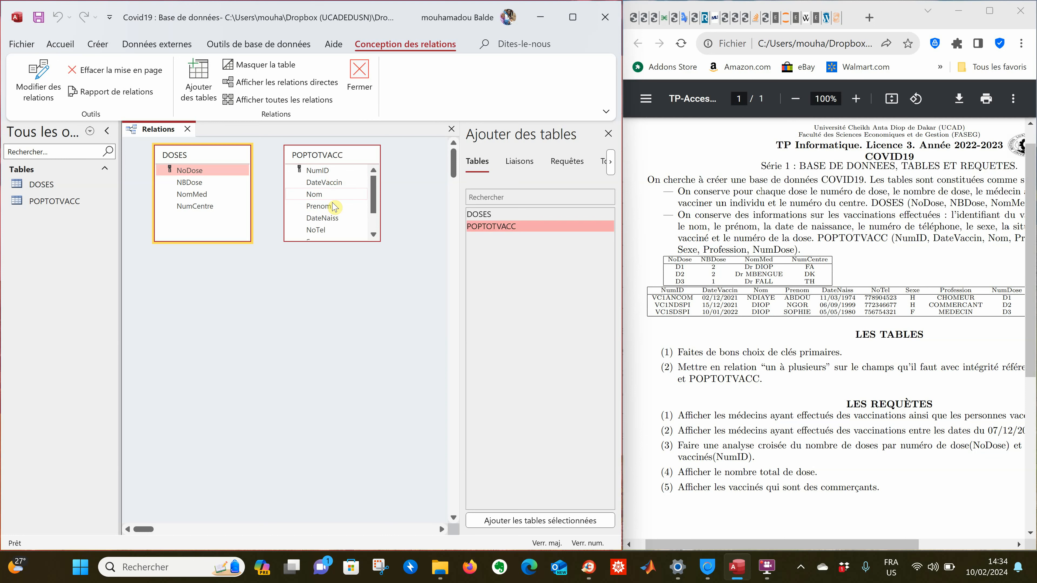
pyautogui.moveTo(339, 241); pyautogui.dragTo(338, 286)
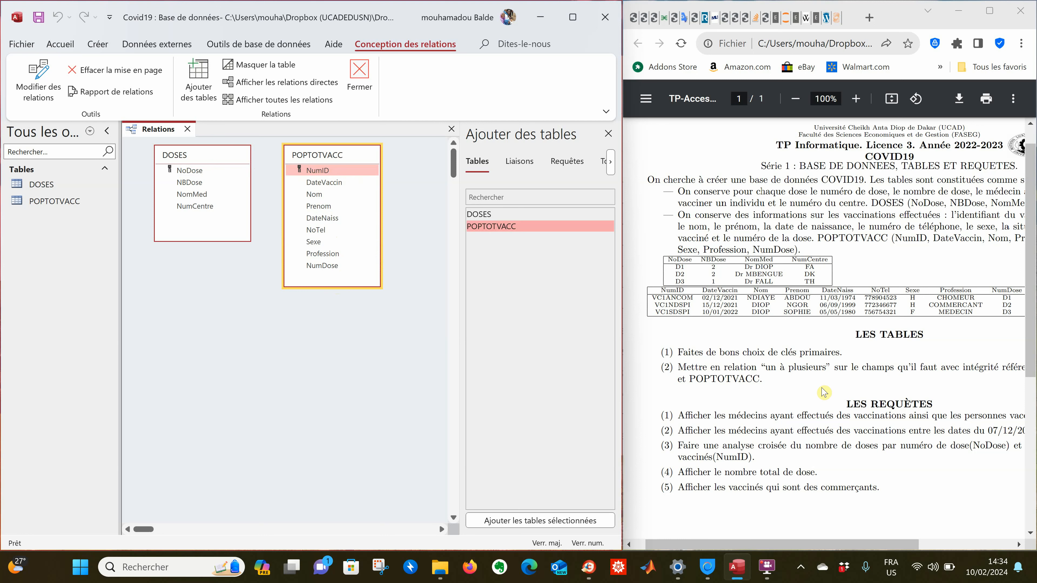
# Check the NumID and DateVaccin fields of POPTOTVACC against the NoDose values of DOSES for the one-to-many relation
pyautogui.moveTo(763, 367); pyautogui.dragTo(819, 357)
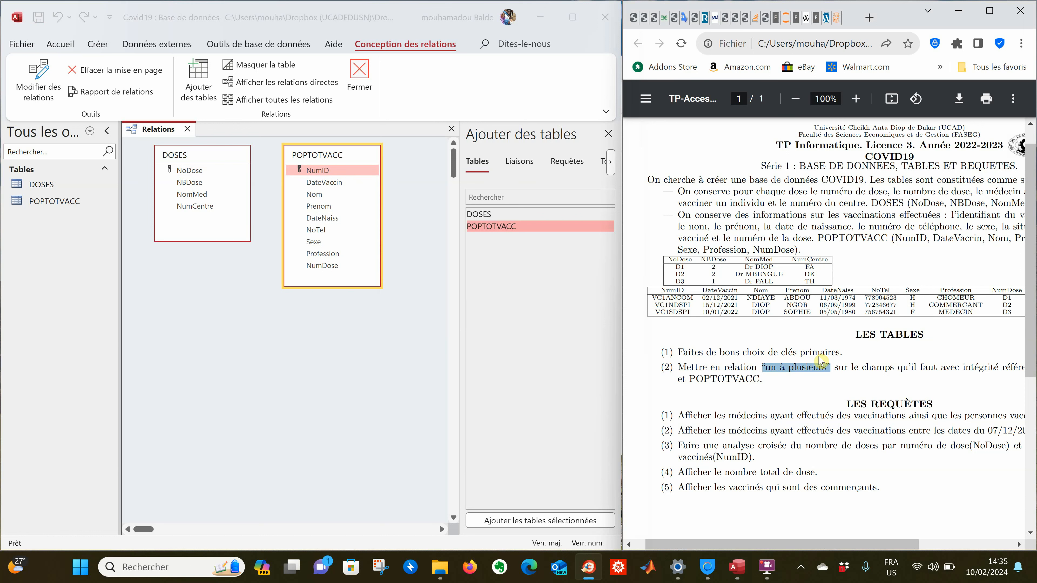
pyautogui.click(333, 155)
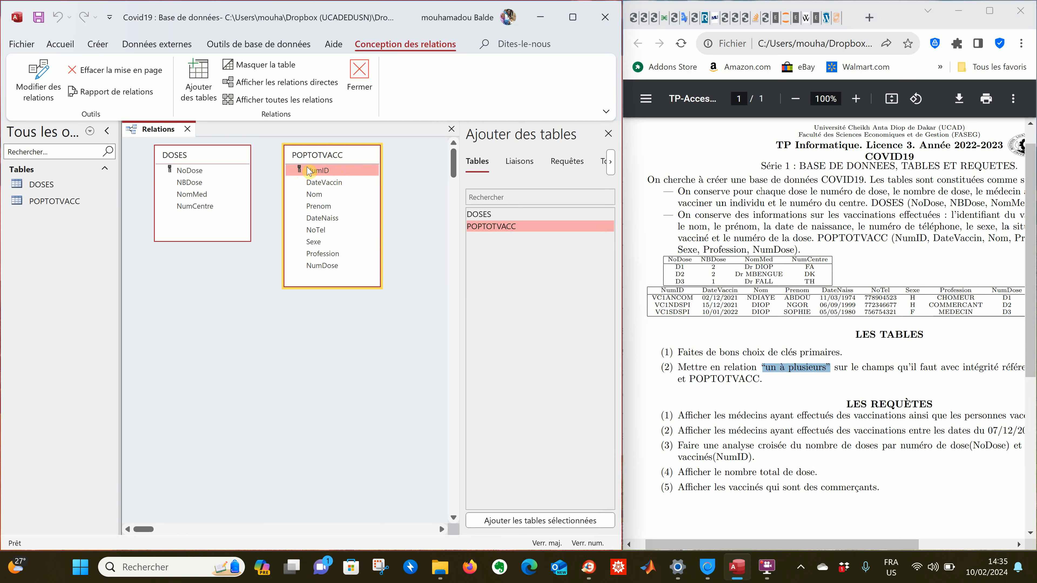
pyautogui.click(239, 172)
pyautogui.click(322, 184)
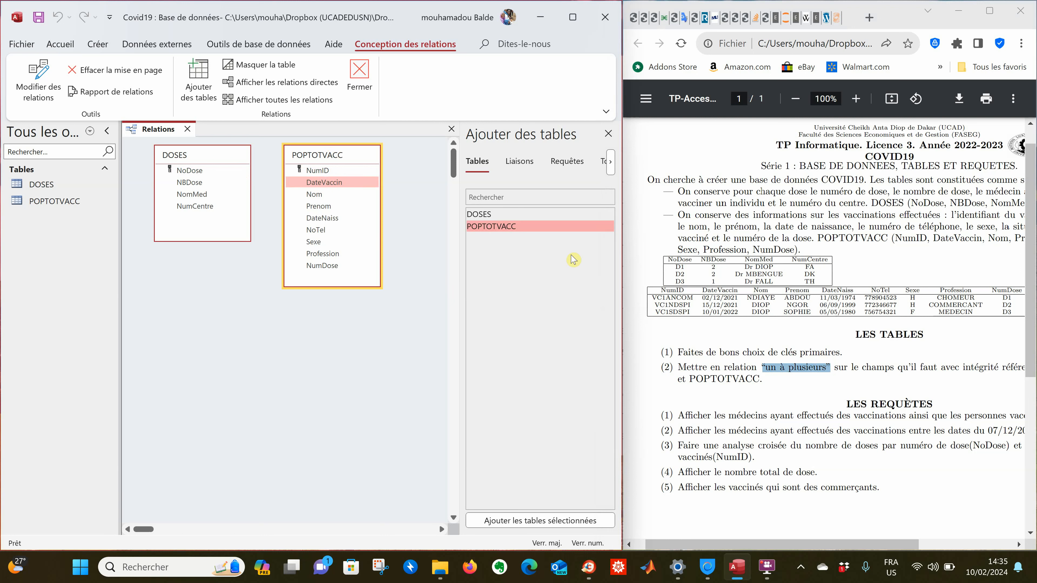
pyautogui.moveTo(702, 297); pyautogui.dragTo(730, 301)
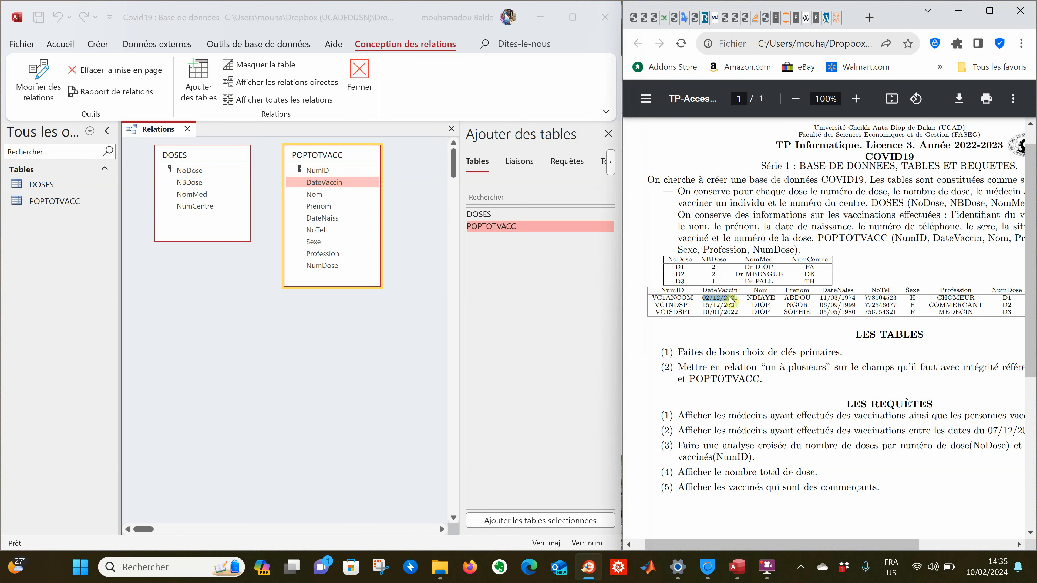
pyautogui.click(674, 268)
pyautogui.rightClick(678, 272)
pyautogui.press('Escape')
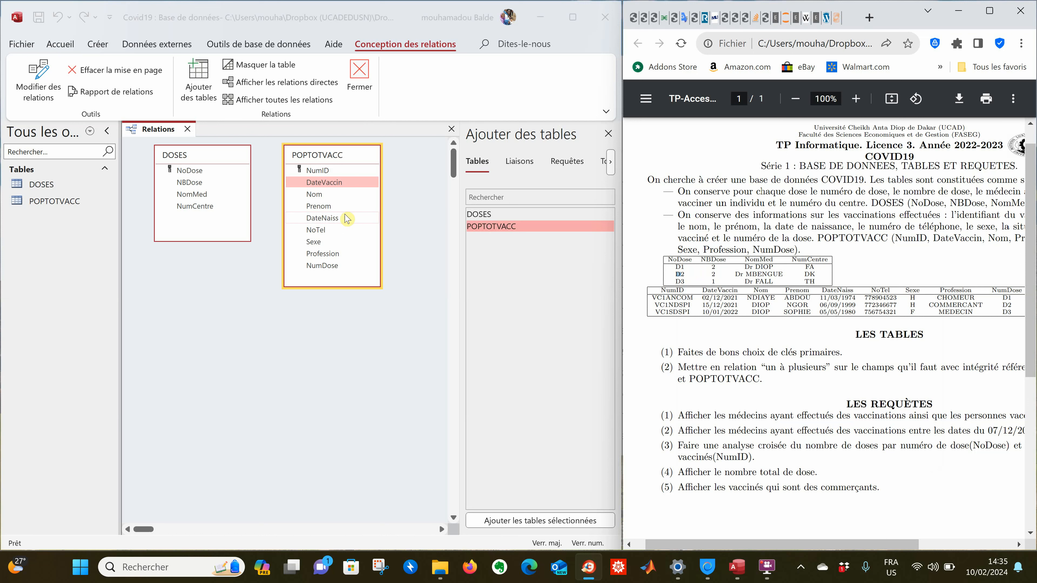
# Compare the Nom values of POPTOTVACC with the NoDose values of DOSES in the exercise sheet
pyautogui.click(318, 199)
pyautogui.click(319, 194)
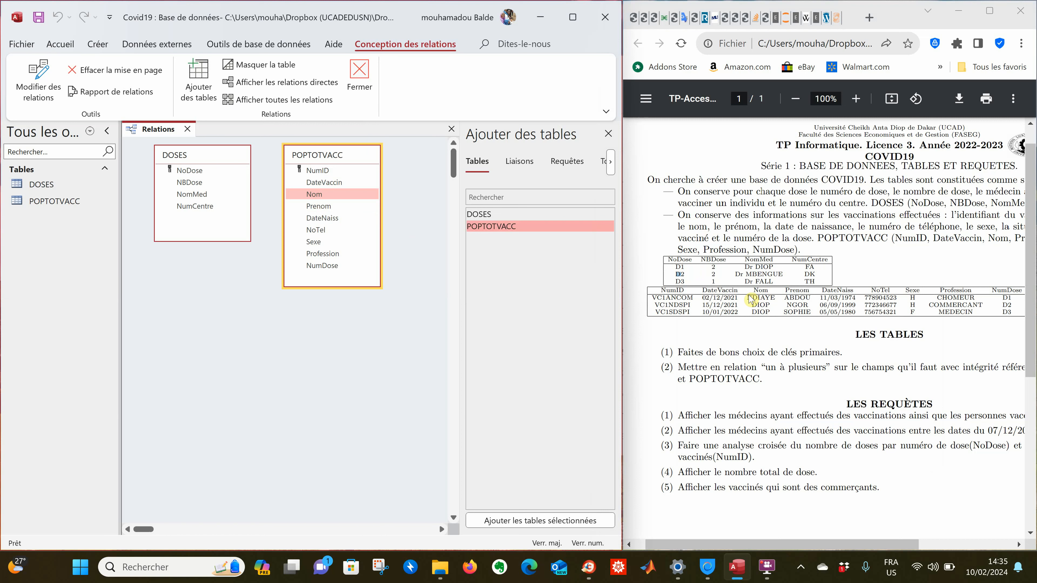
pyautogui.click(762, 295)
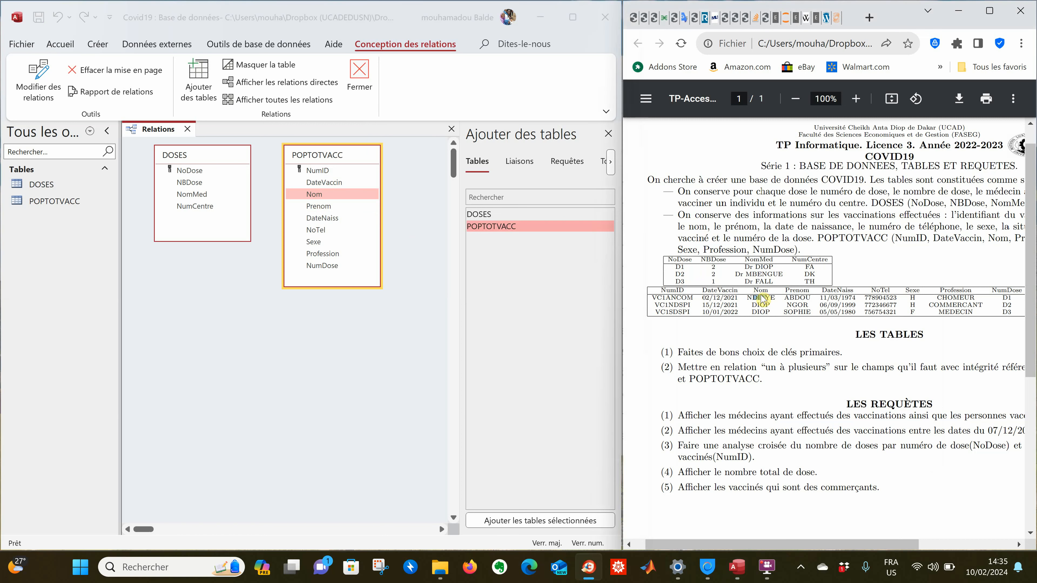
pyautogui.moveTo(762, 301); pyautogui.dragTo(762, 314)
pyautogui.click(742, 297)
pyautogui.doubleClick(759, 304)
pyautogui.moveTo(672, 266); pyautogui.dragTo(679, 279)
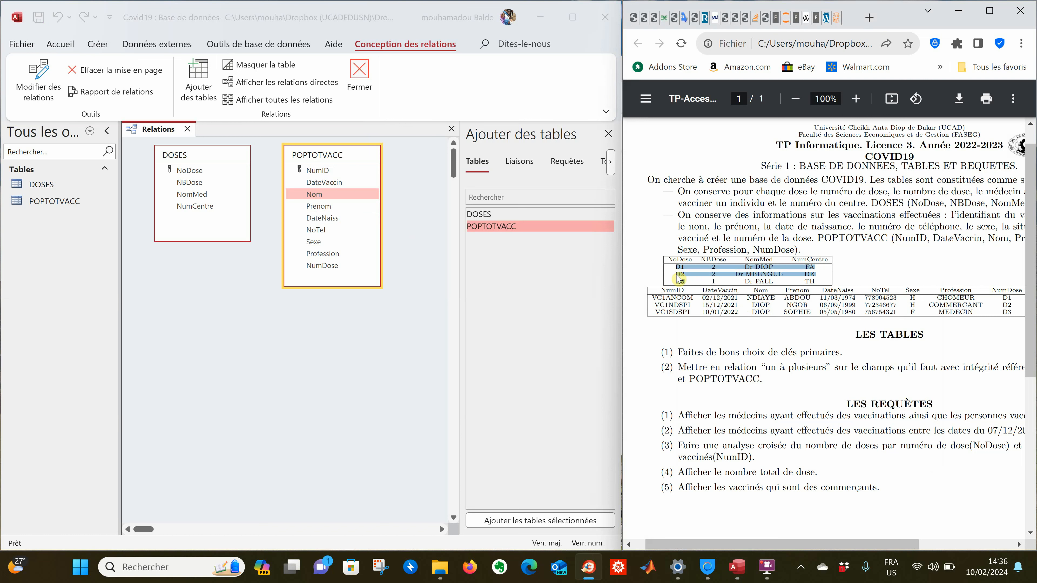
pyautogui.click(680, 279)
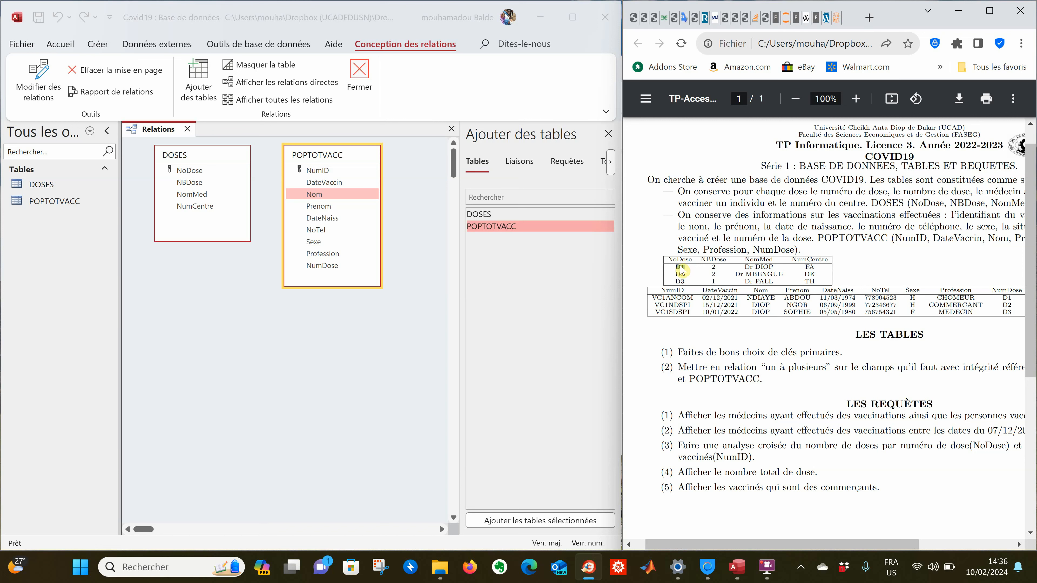
pyautogui.doubleClick(680, 268)
# Check the POPTOTVACC fields from Prenom to NumDose against the NoDose values of DOSES in the exercise sheet to find the matching key
pyautogui.click(335, 210)
pyautogui.click(310, 219)
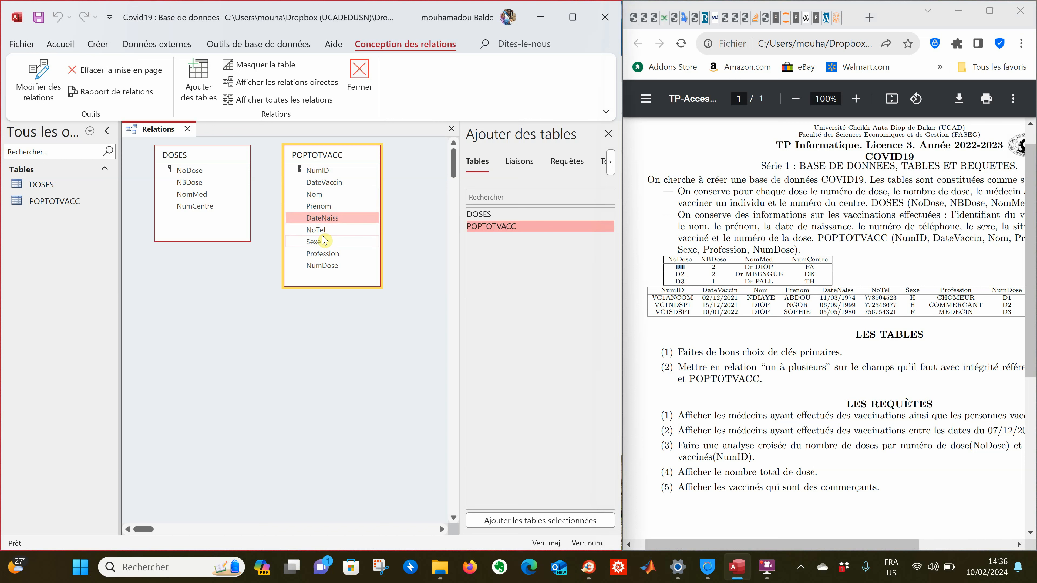
pyautogui.click(332, 233)
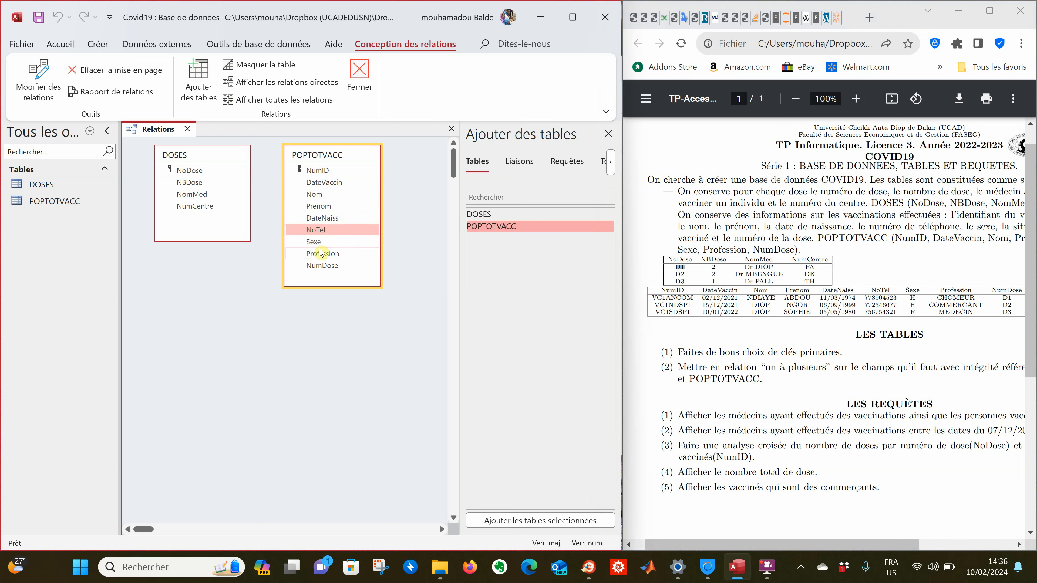
pyautogui.click(315, 242)
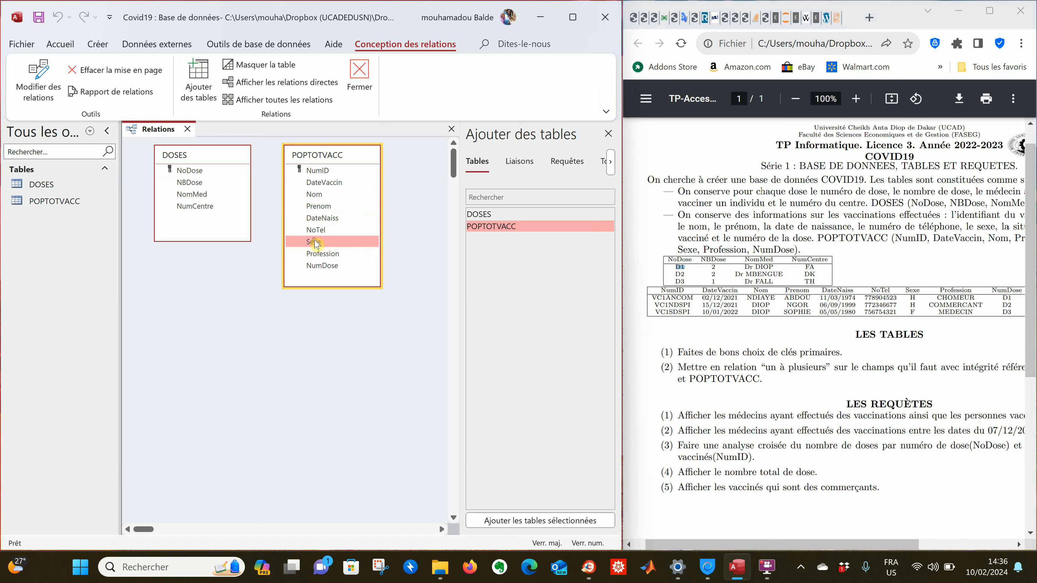
pyautogui.click(335, 256)
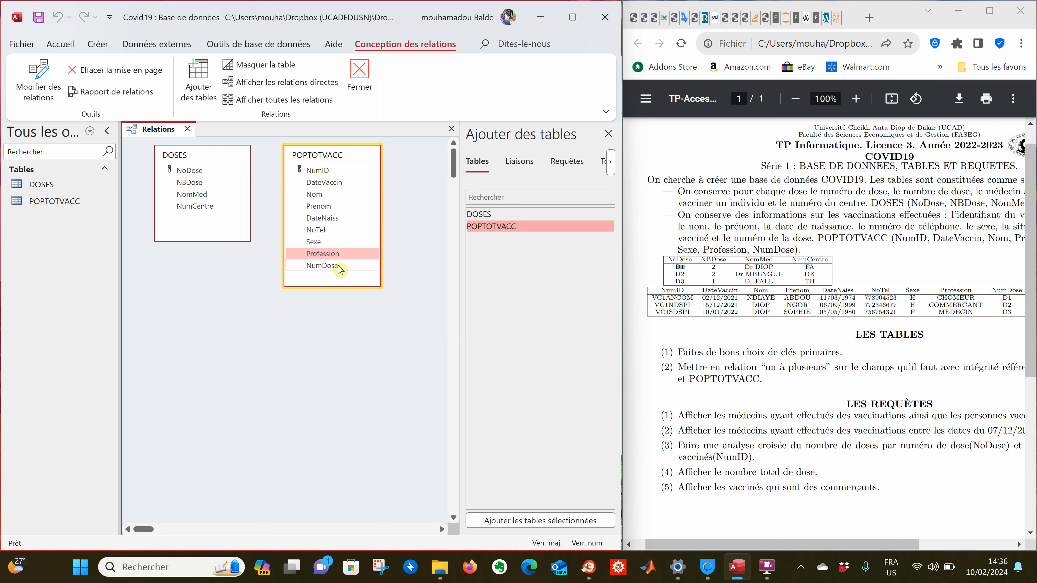
pyautogui.click(338, 269)
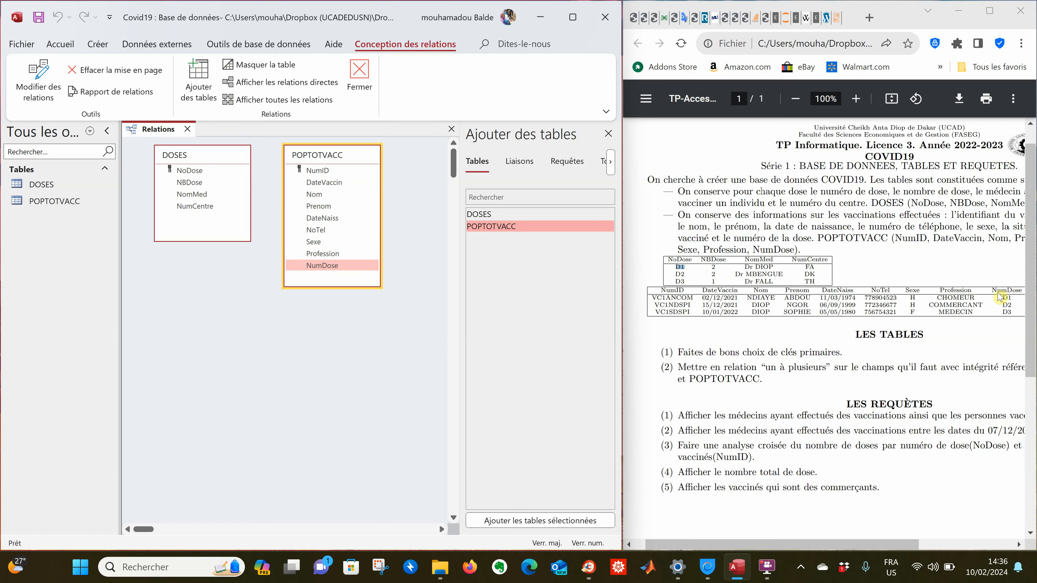
pyautogui.doubleClick(1005, 297)
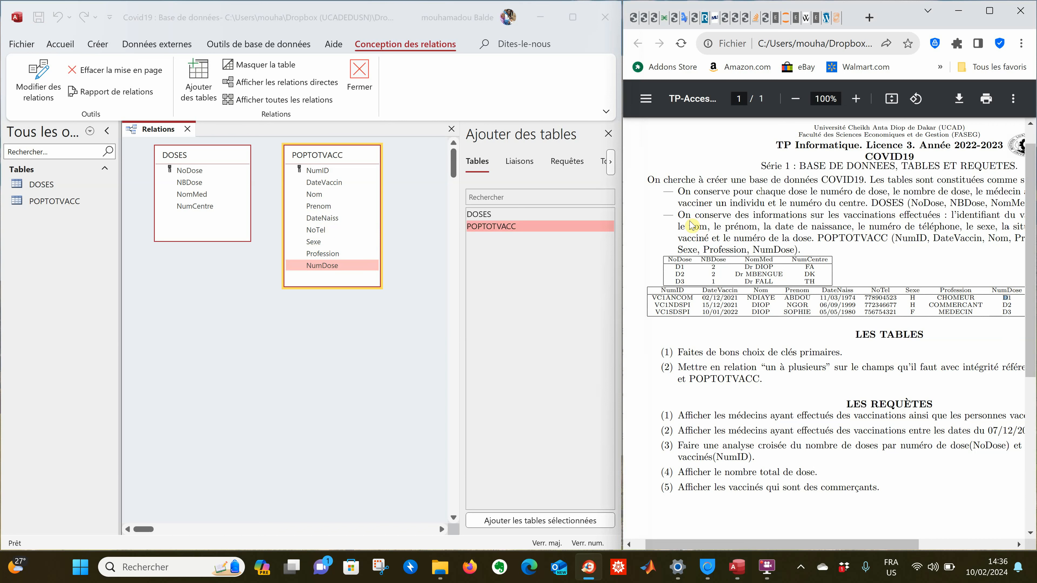
pyautogui.click(672, 265)
# Link the NoDose field of DOSES to the NumDose field of POPTOTVACC in the relationships layout, opening the settings for the new relationship
pyautogui.moveTo(191, 169); pyautogui.dragTo(324, 270)
pyautogui.click(422, 179)
pyautogui.moveTo(197, 171)
pyautogui.mouseDown()
pyautogui.moveTo(208, 177)
pyautogui.moveTo(192, 177)
pyautogui.mouseUp()
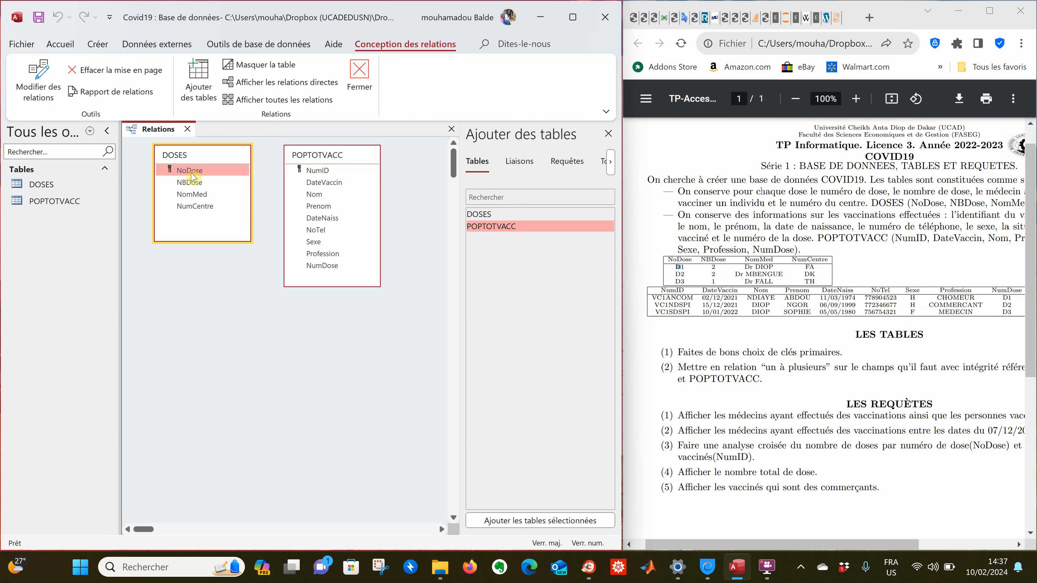
pyautogui.moveTo(192, 176); pyautogui.dragTo(322, 270)
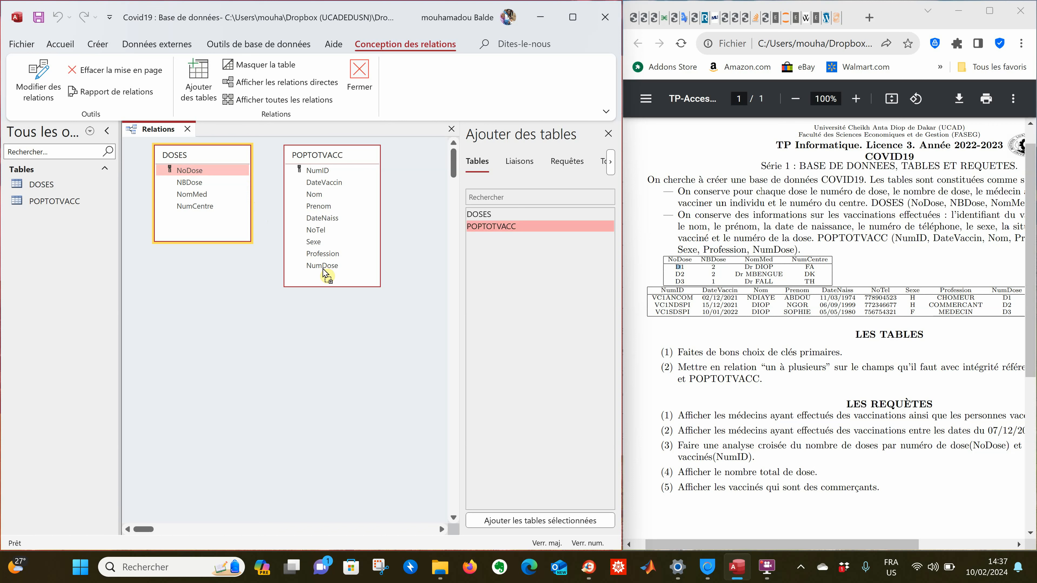
pyautogui.moveTo(323, 269); pyautogui.dragTo(329, 274)
pyautogui.moveTo(326, 269); pyautogui.dragTo(326, 270)
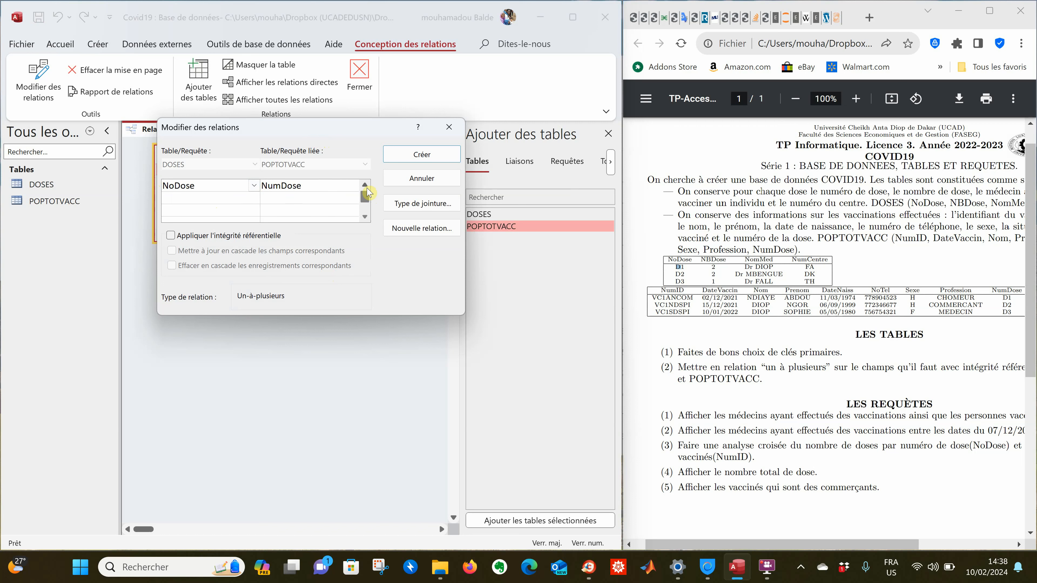
# Create the NoDose–NumDose relationship with referential integrity, cascading updates of matching fields and cascading deletion of matching records
pyautogui.click(344, 186)
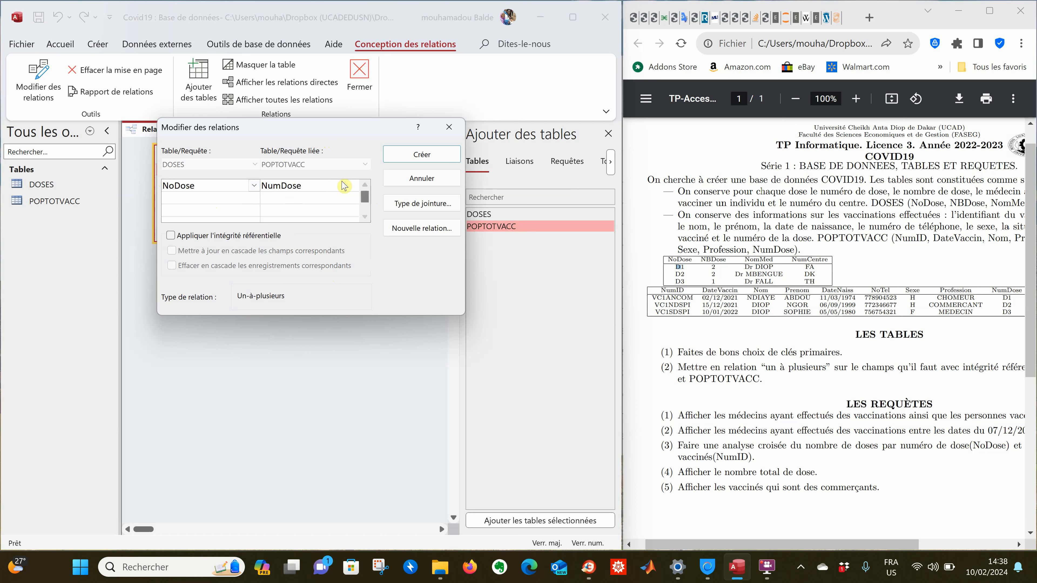
pyautogui.click(215, 183)
pyautogui.click(170, 236)
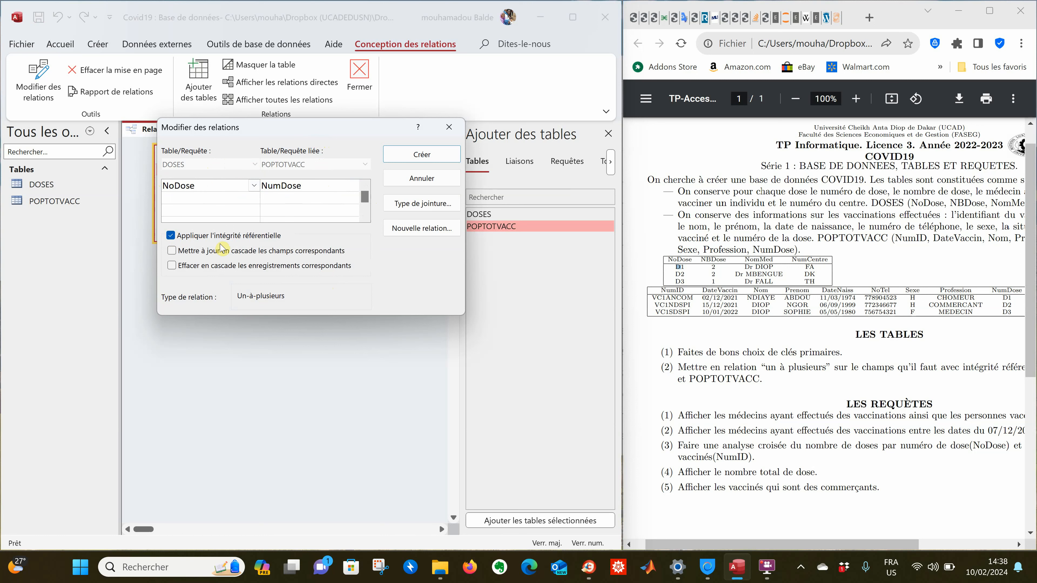
pyautogui.click(171, 252)
pyautogui.click(173, 267)
pyautogui.click(442, 155)
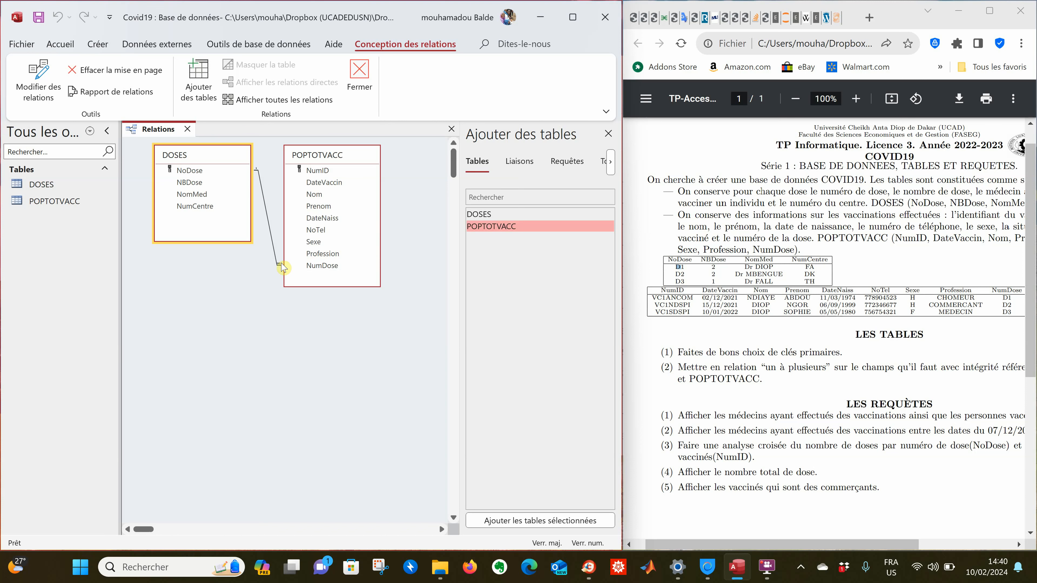
# Reopen the relationship between DOSES and POPTOTVACC and review its integrity and cascade options
pyautogui.rightClick(267, 217)
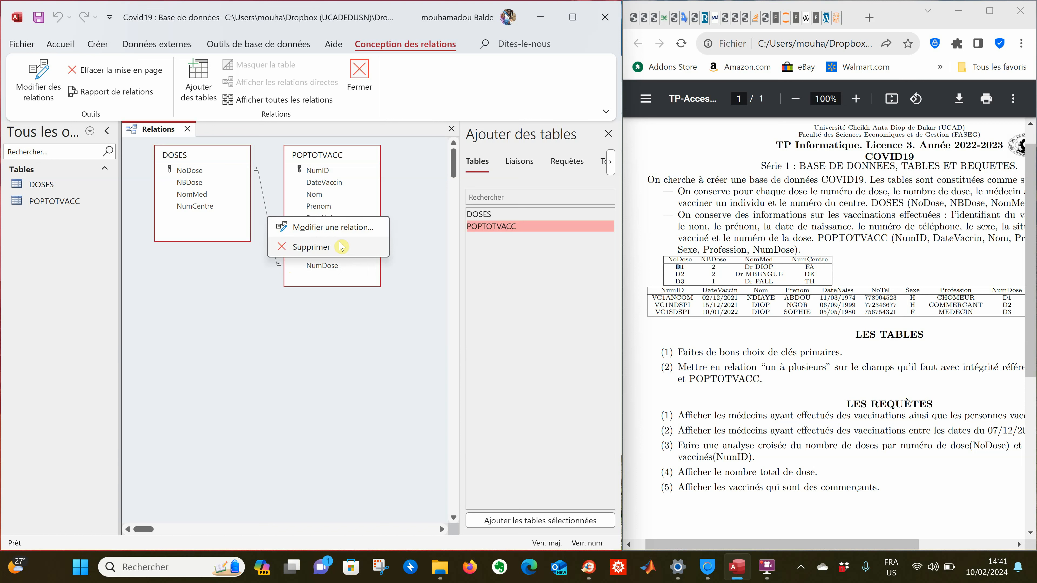
pyautogui.click(352, 232)
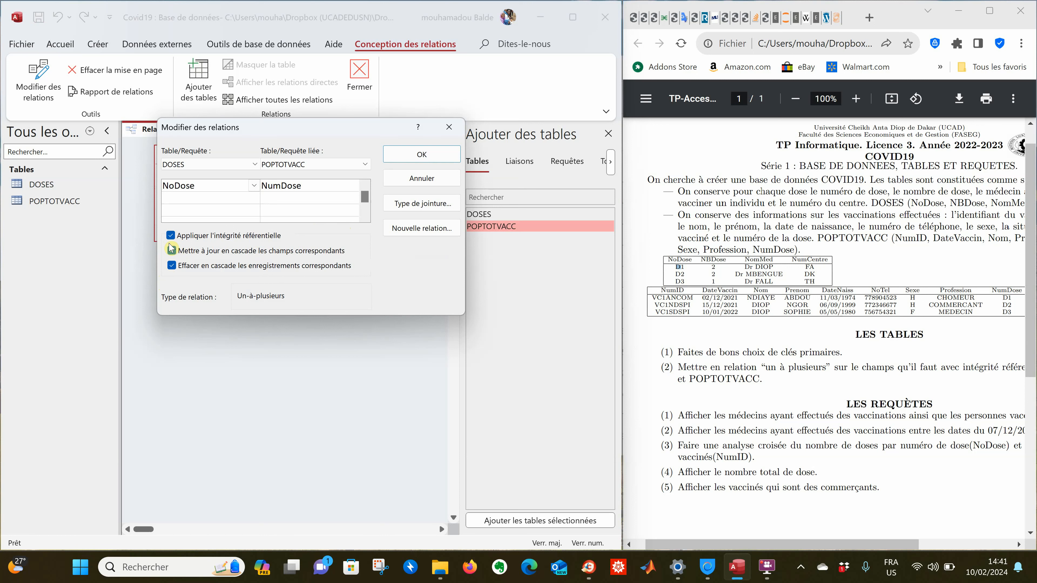
pyautogui.click(443, 163)
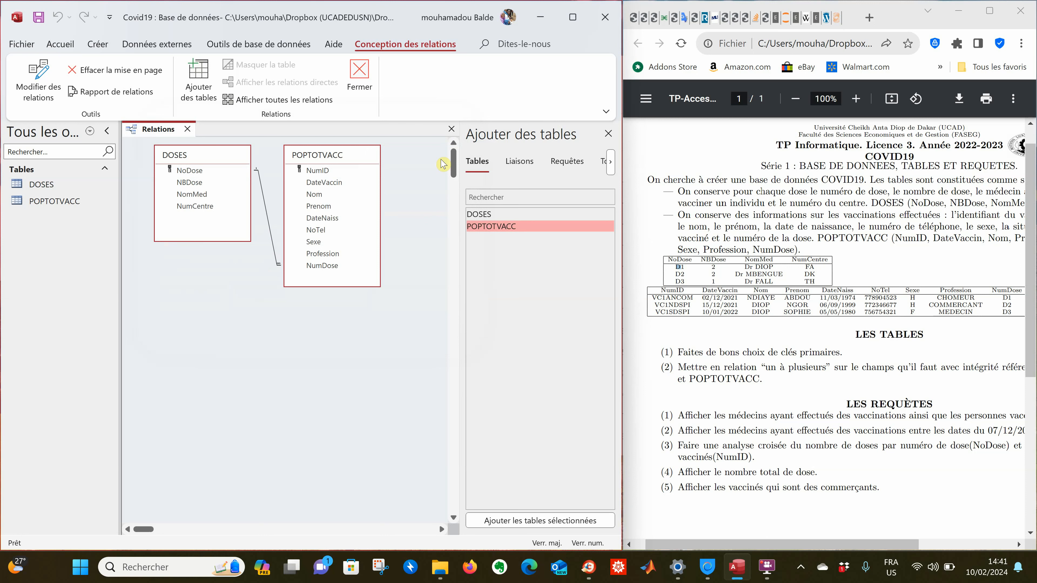
pyautogui.hotkey('alt', 'Tab')
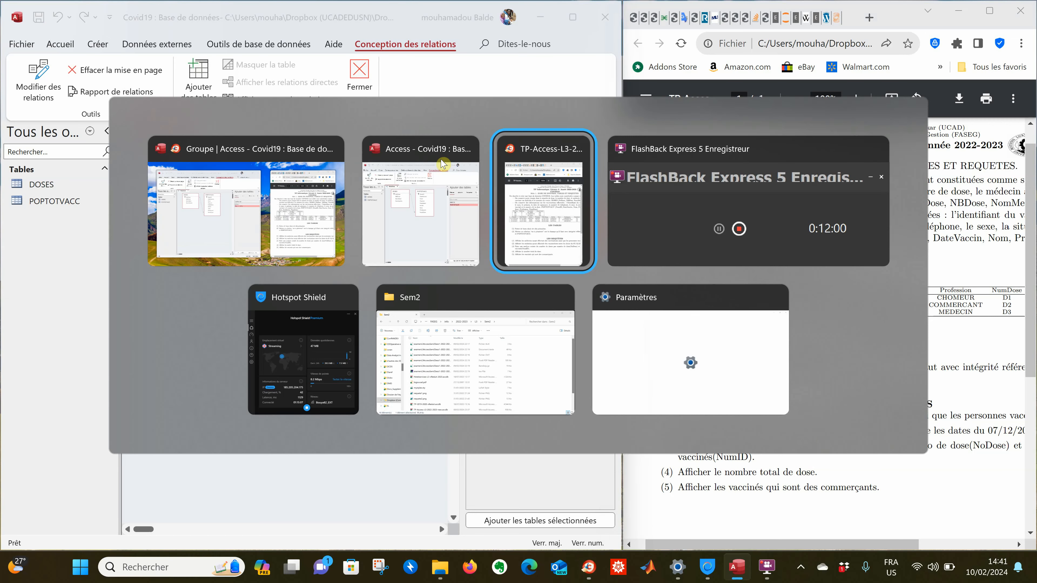
pyautogui.hotkey('alt', 'Tab')
pyautogui.hotkey('alt', 'Tab')
pyautogui.hotkey('alt', 'Tab')
pyautogui.hotkey('alt', 'Tab')
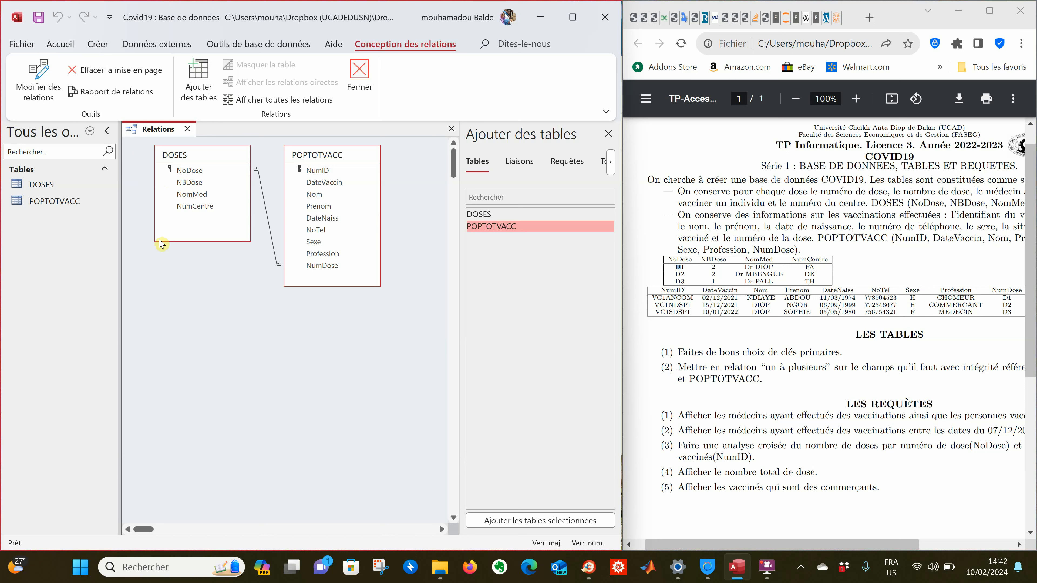
# Save the relationships layout and close it
pyautogui.click(187, 129)
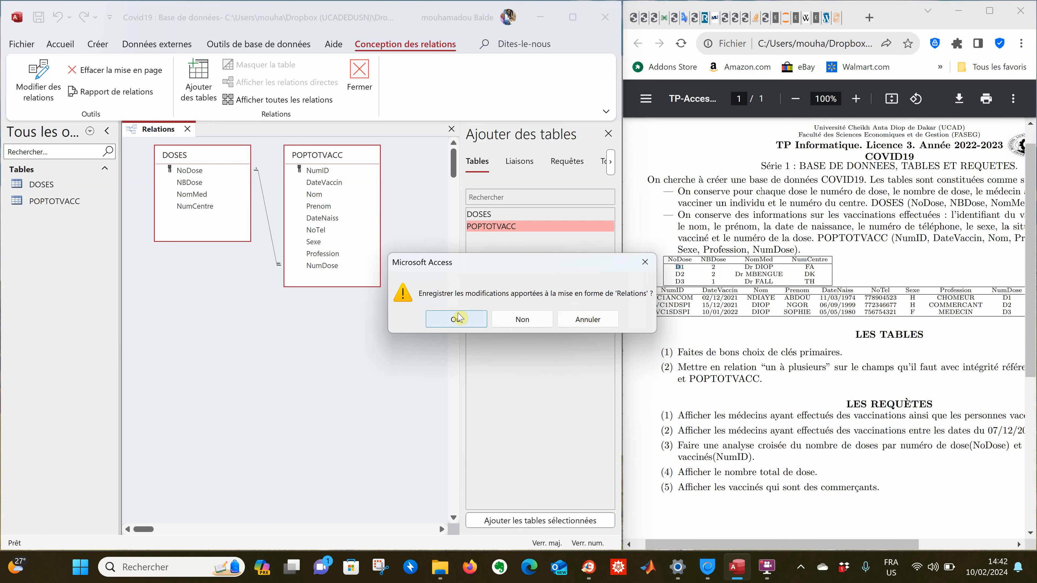
pyautogui.click(584, 320)
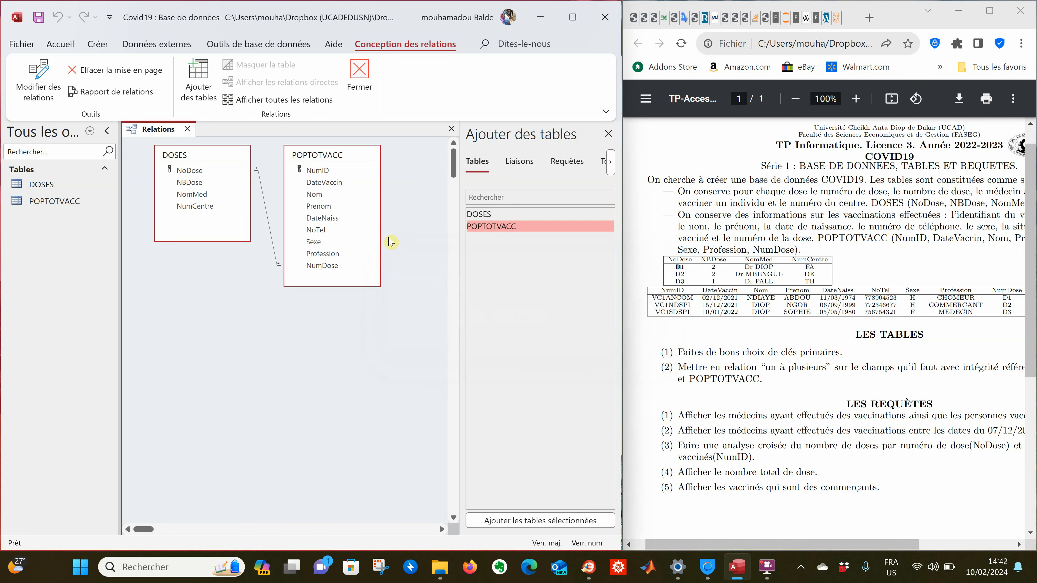
pyautogui.rightClick(160, 129)
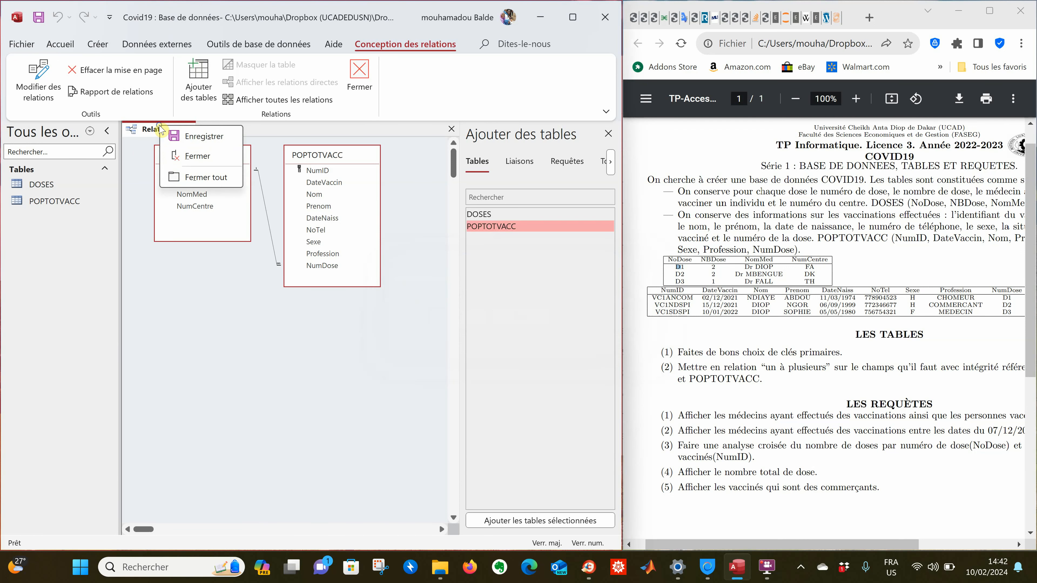
pyautogui.click(180, 137)
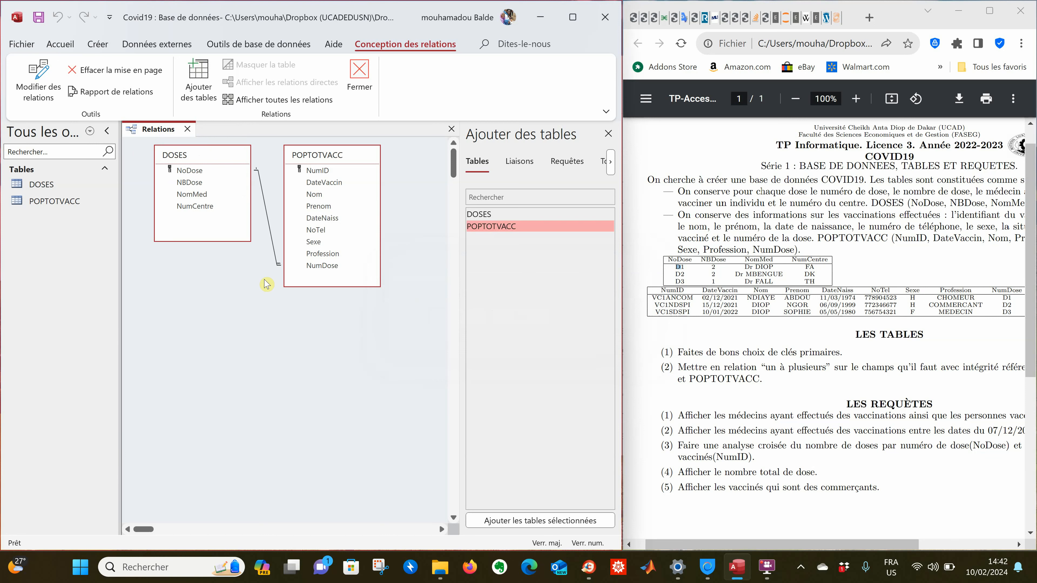
pyautogui.click(187, 130)
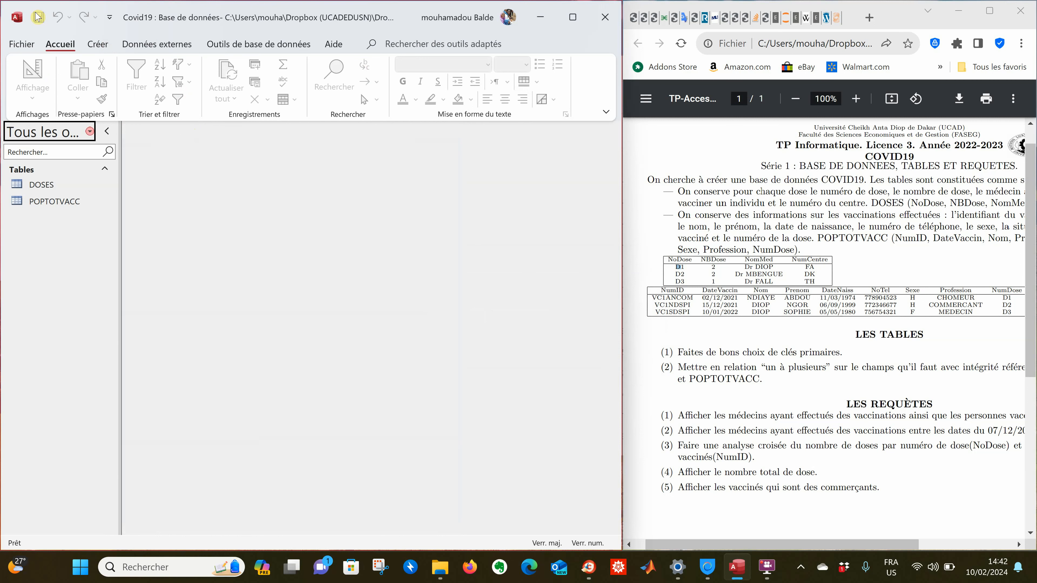
# Create a new query in design view and check the NomMed, Nom and Prenom values in the exercise sheet
pyautogui.click(98, 44)
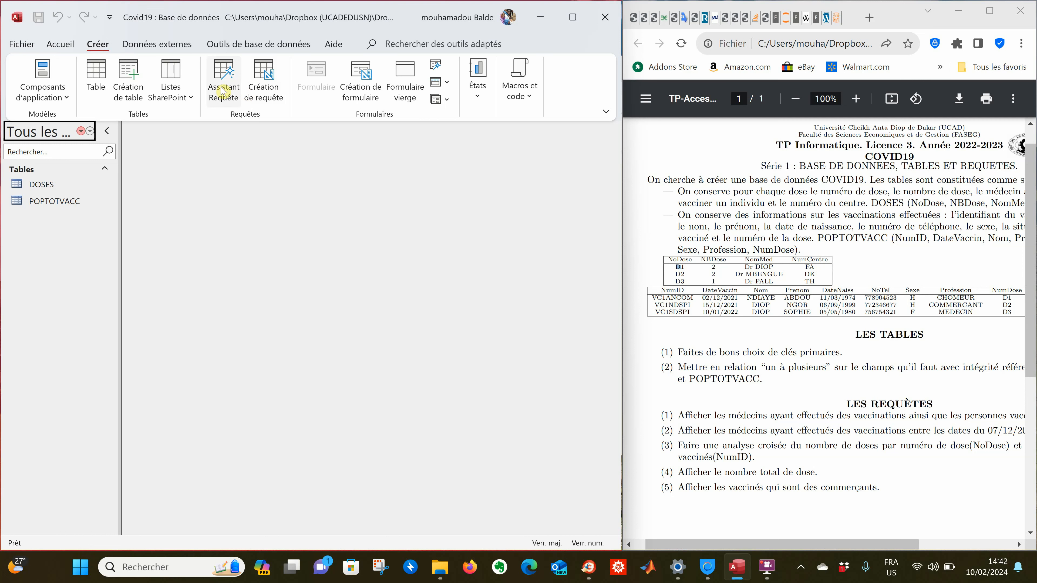
pyautogui.click(263, 92)
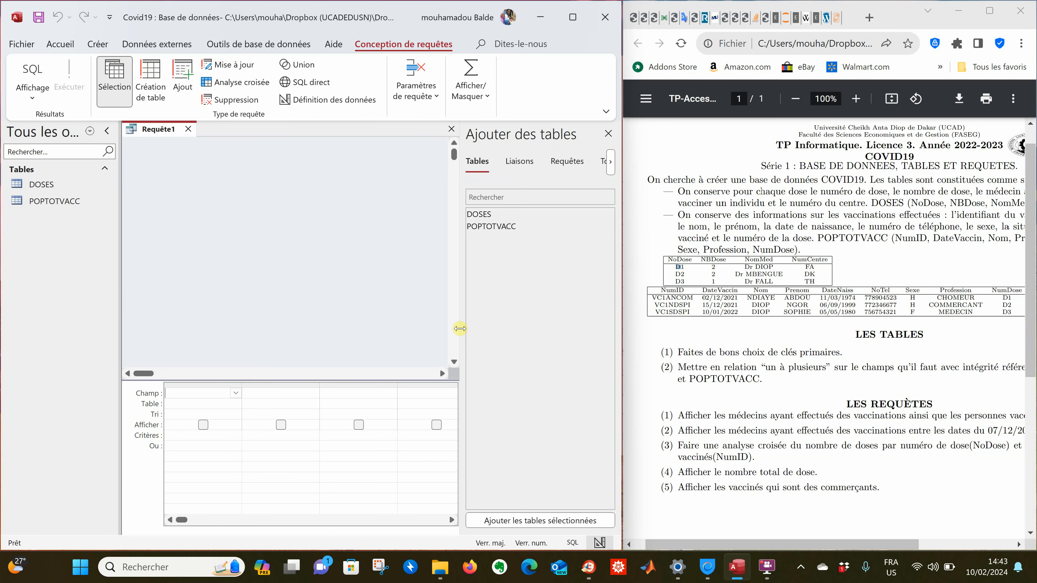
pyautogui.click(745, 265)
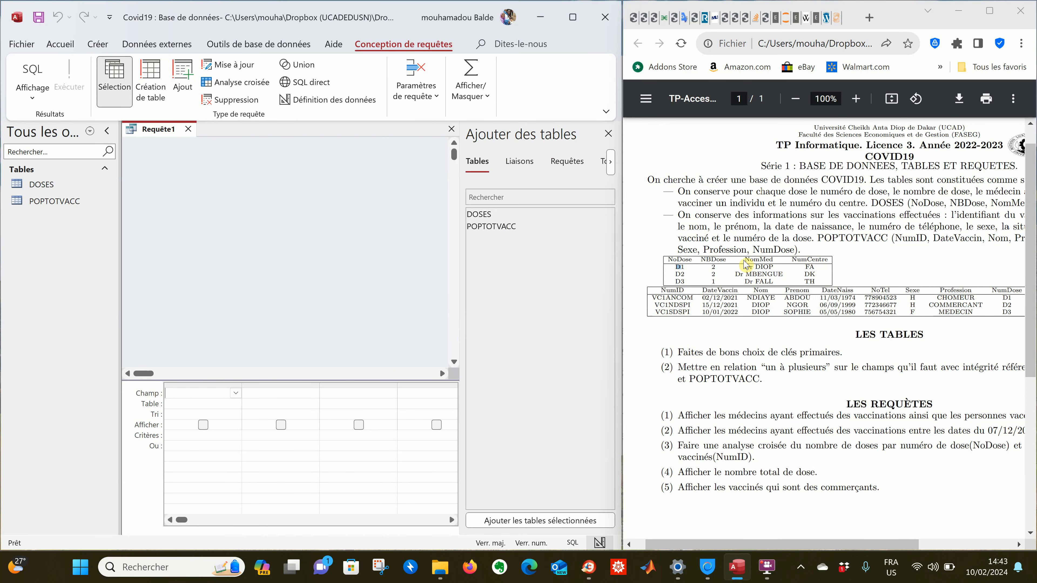
pyautogui.moveTo(746, 265); pyautogui.dragTo(766, 267)
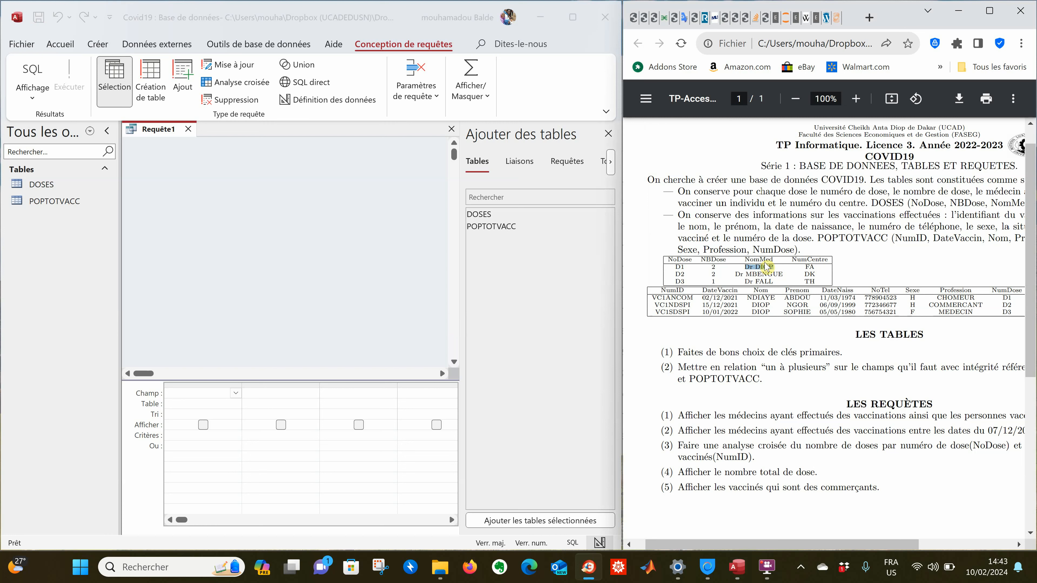
pyautogui.click(812, 330)
pyautogui.moveTo(749, 301); pyautogui.dragTo(785, 300)
# Add the DOSES and POPTOTVACC tables to the query, then move and enlarge the POPTOTVACC box to show every field down to NumDose
pyautogui.click(489, 217)
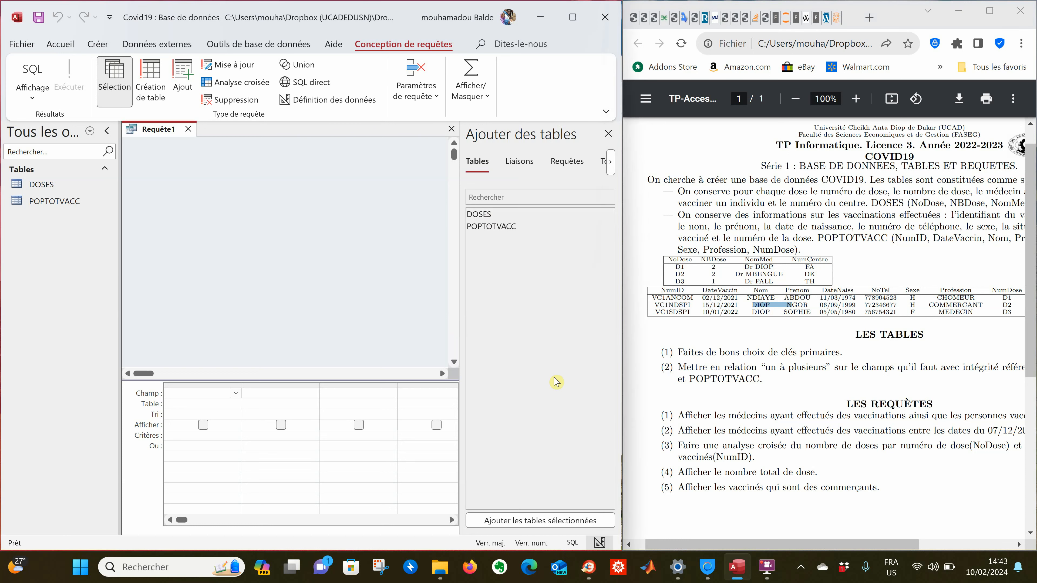
pyautogui.click(480, 213)
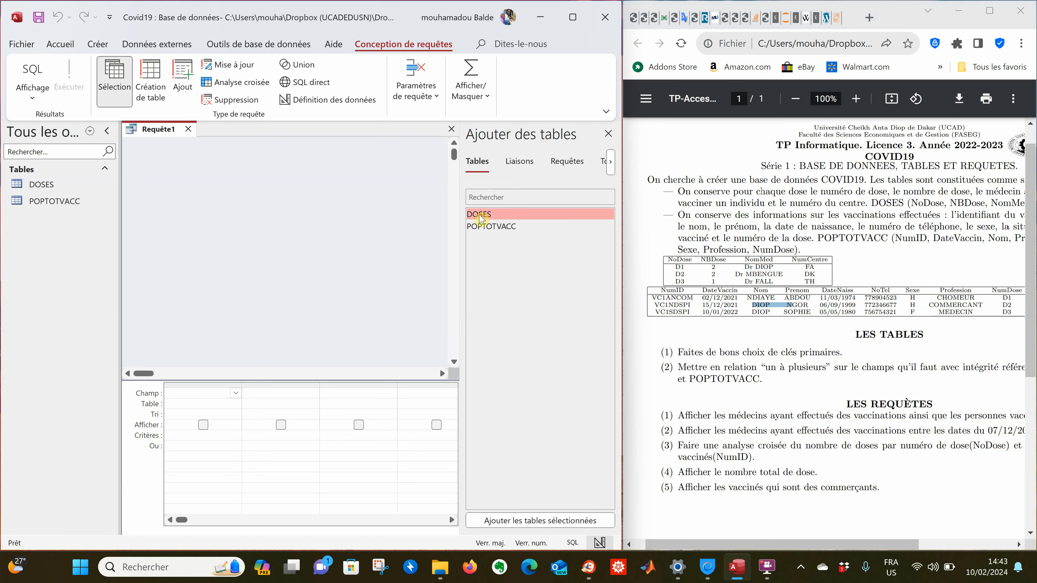
pyautogui.click(496, 522)
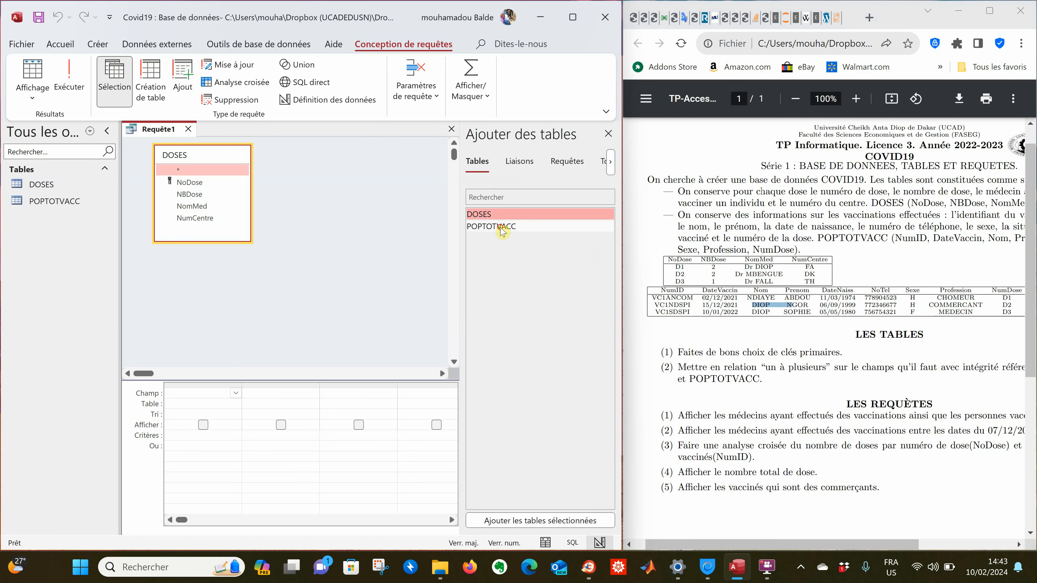
pyautogui.click(499, 227)
pyautogui.click(491, 522)
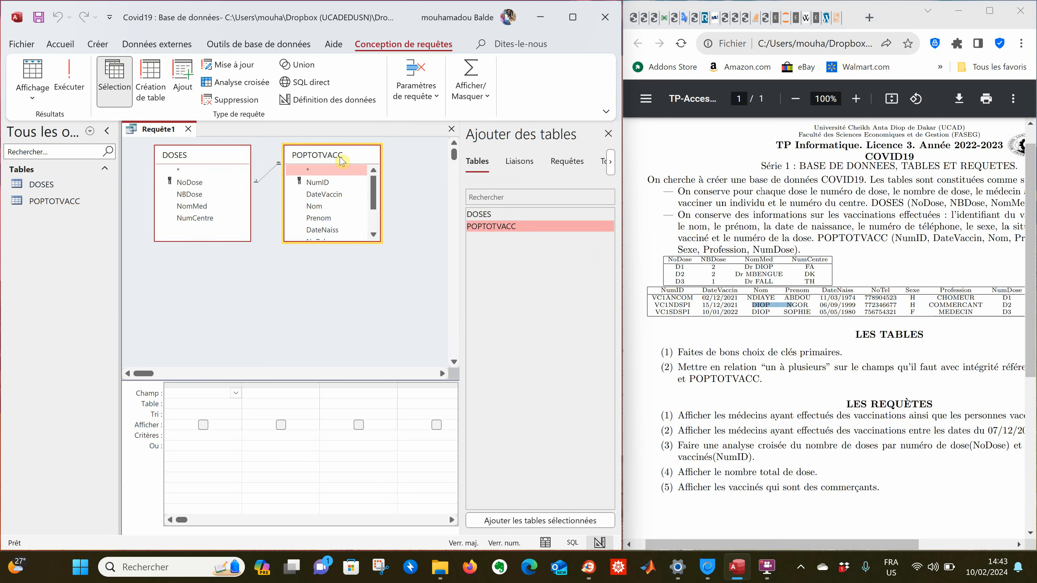
pyautogui.moveTo(336, 153); pyautogui.dragTo(350, 187)
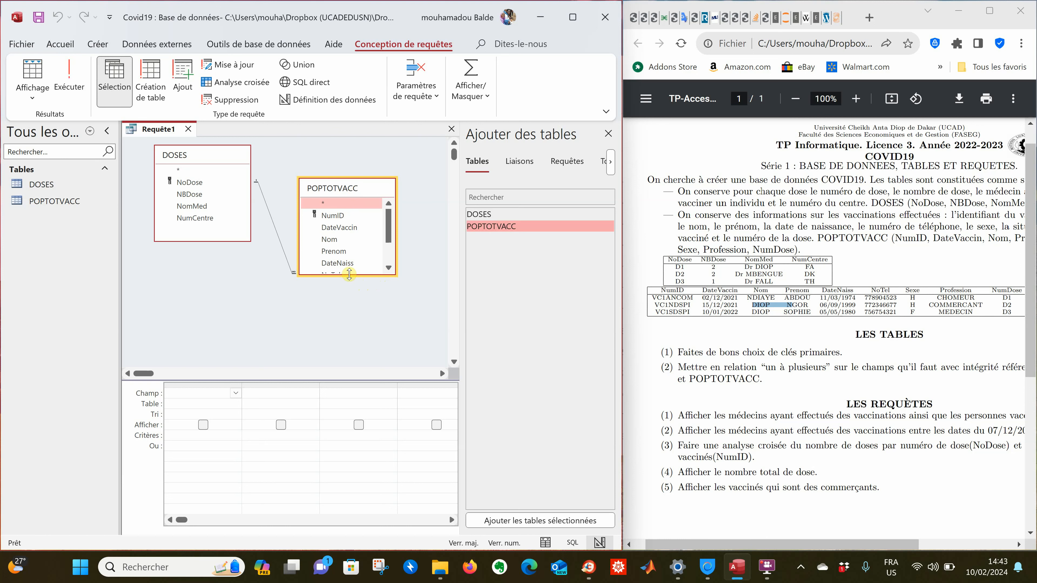
pyautogui.moveTo(349, 274); pyautogui.dragTo(349, 327)
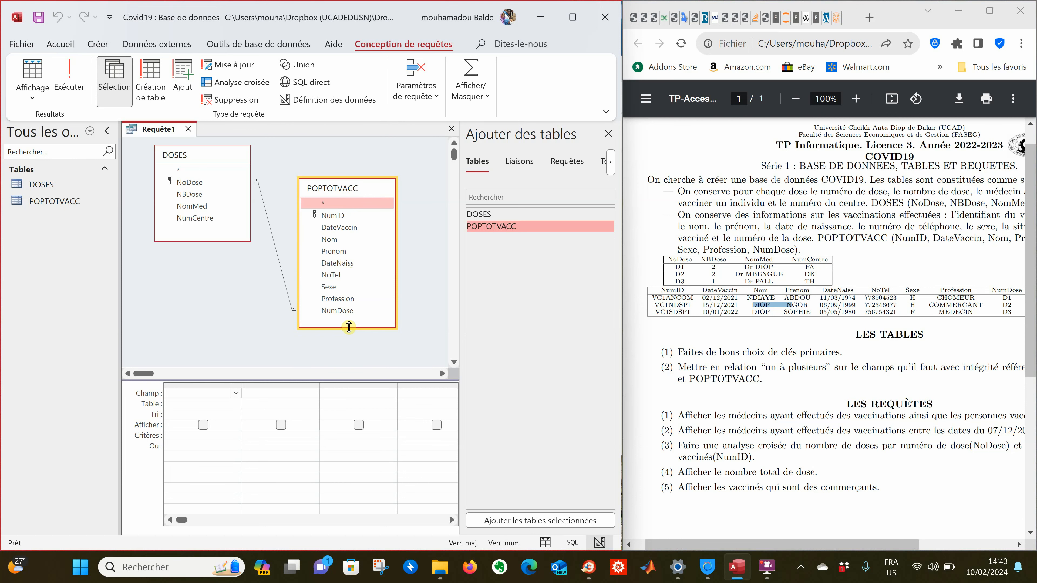
pyautogui.hotkey('alt', 'Tab')
pyautogui.hotkey('alt', 'Tab')
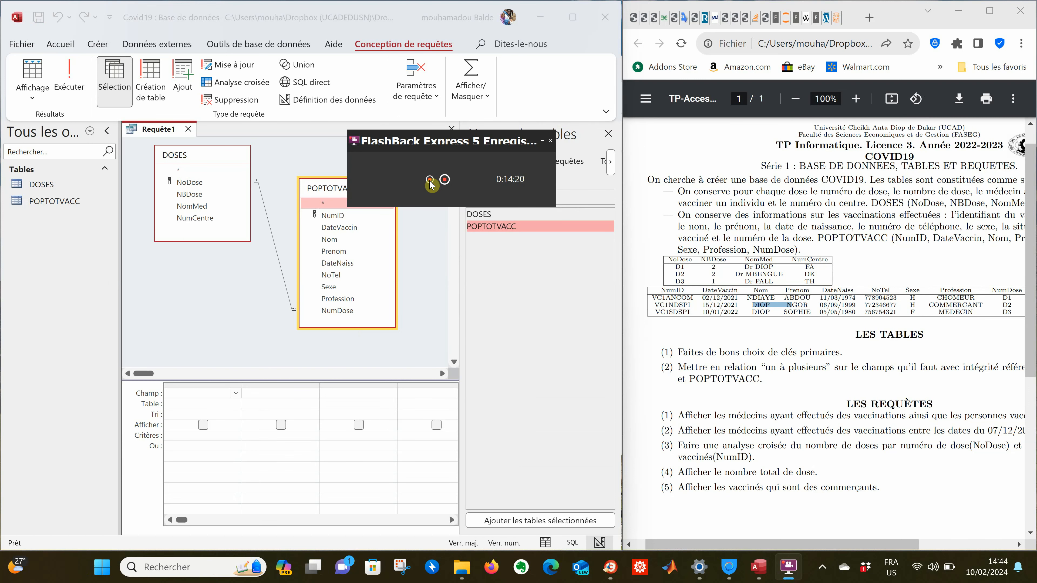
# Delete the join between DOSES and POPTOTVACC in the query, then link NoDose to NumDose manually
pyautogui.click(425, 256)
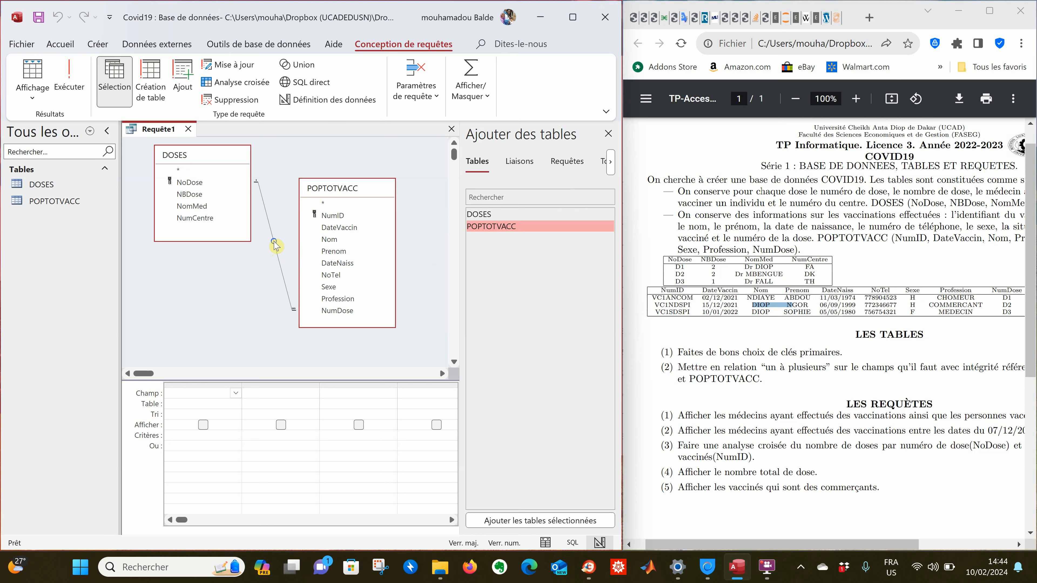
pyautogui.rightClick(274, 243)
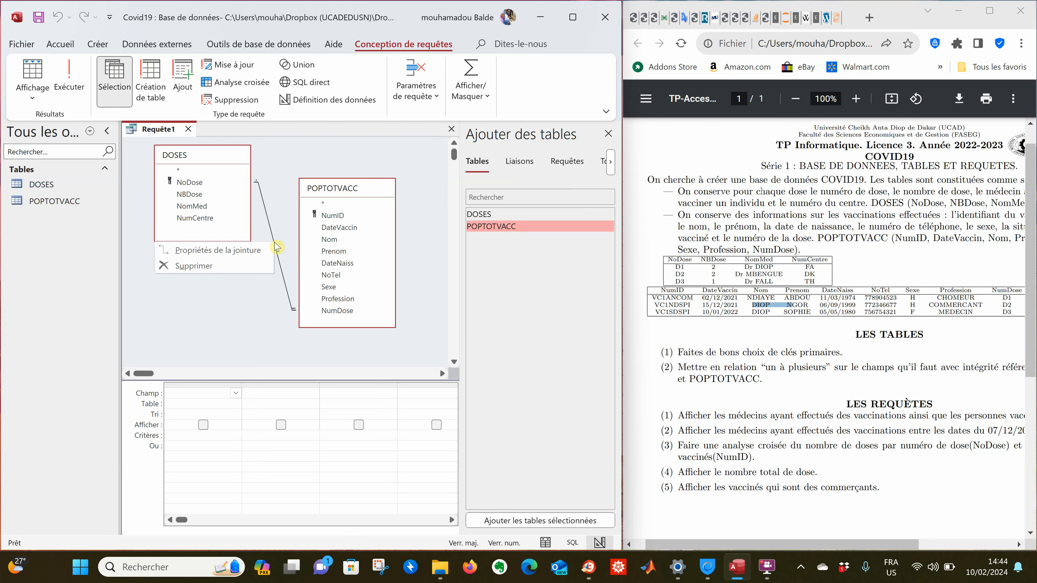
pyautogui.click(237, 271)
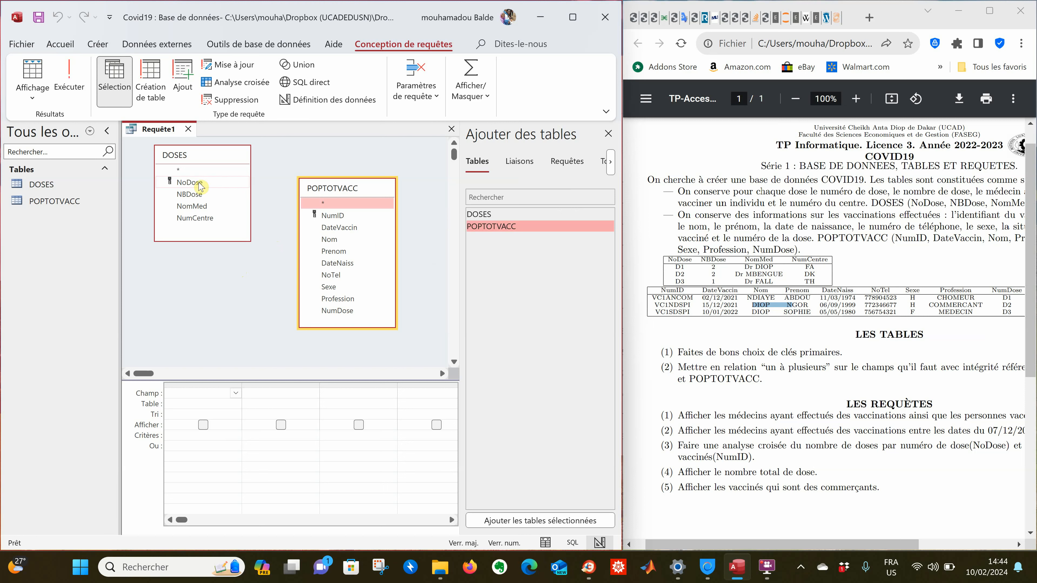
pyautogui.moveTo(200, 184); pyautogui.dragTo(339, 312)
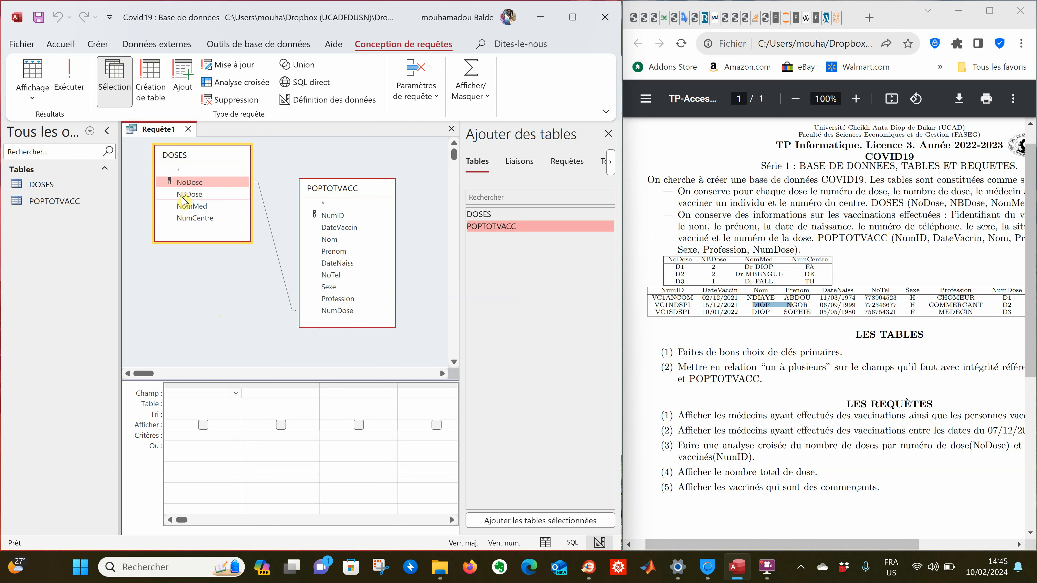
# Add NomMed from DOSES and Nom and Prenom from POPTOTVACC to the query grid
pyautogui.click(191, 207)
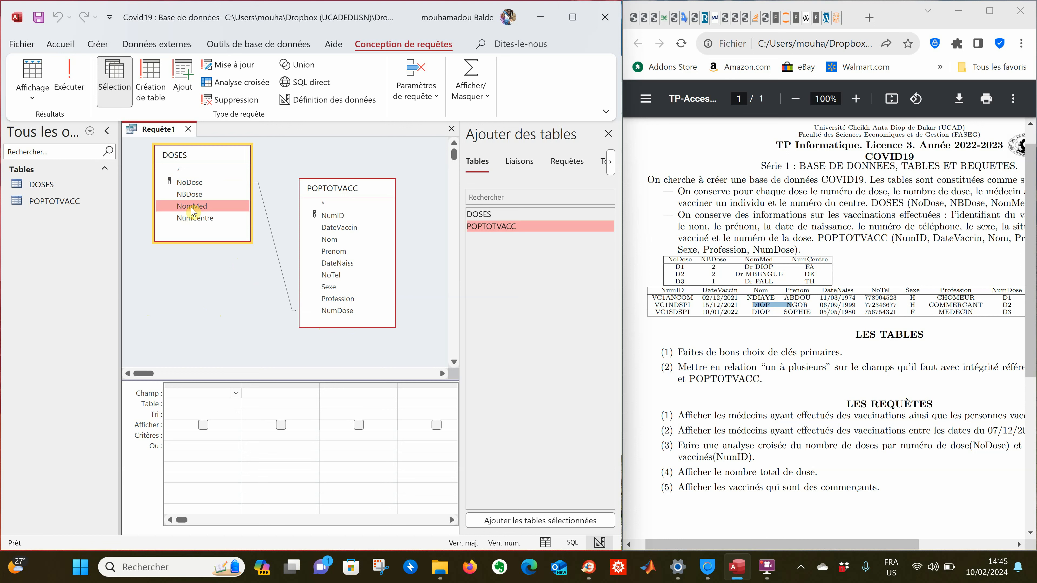
pyautogui.doubleClick(207, 209)
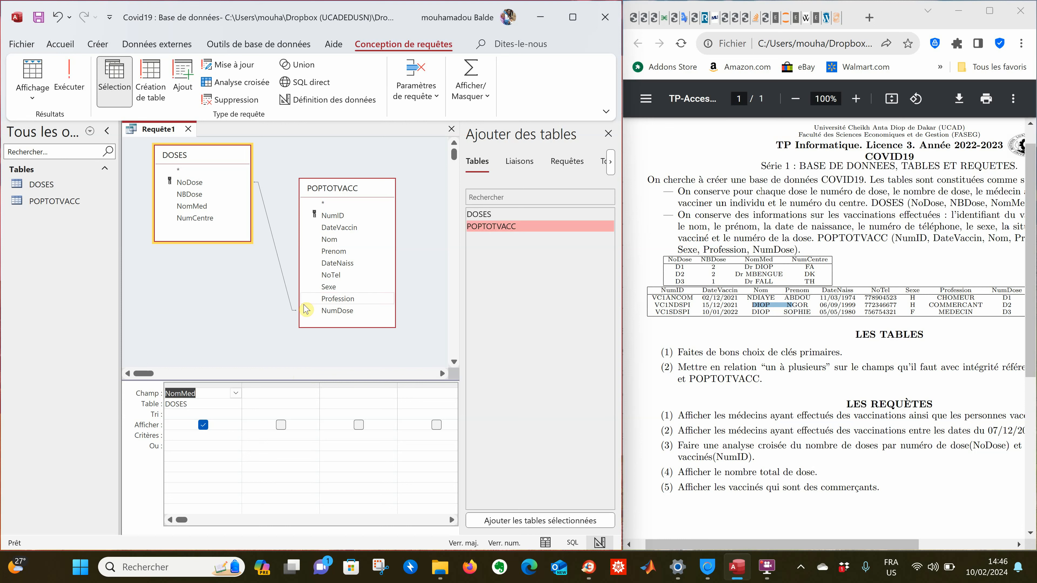
pyautogui.click(337, 244)
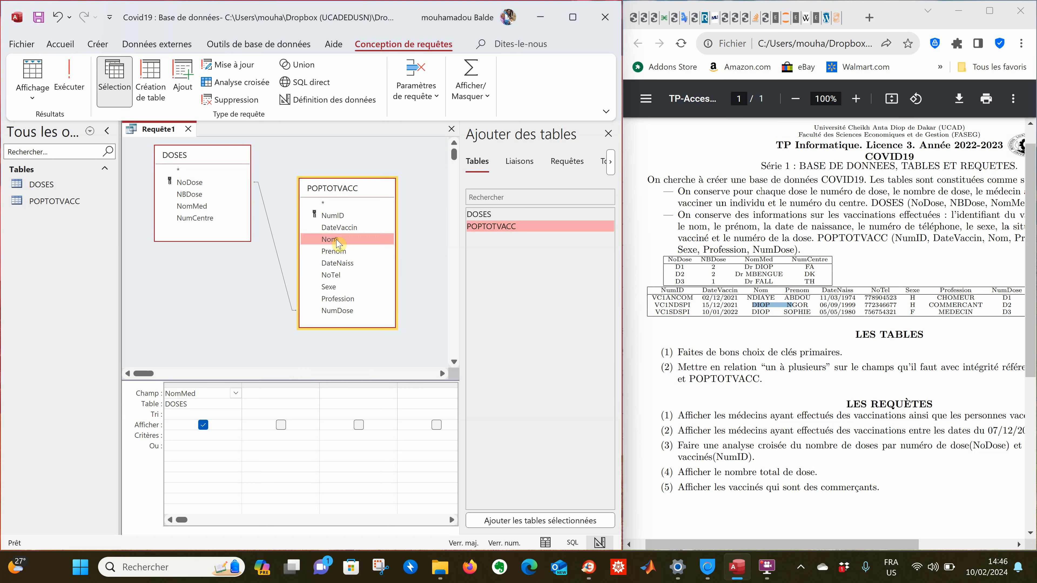
pyautogui.doubleClick(338, 244)
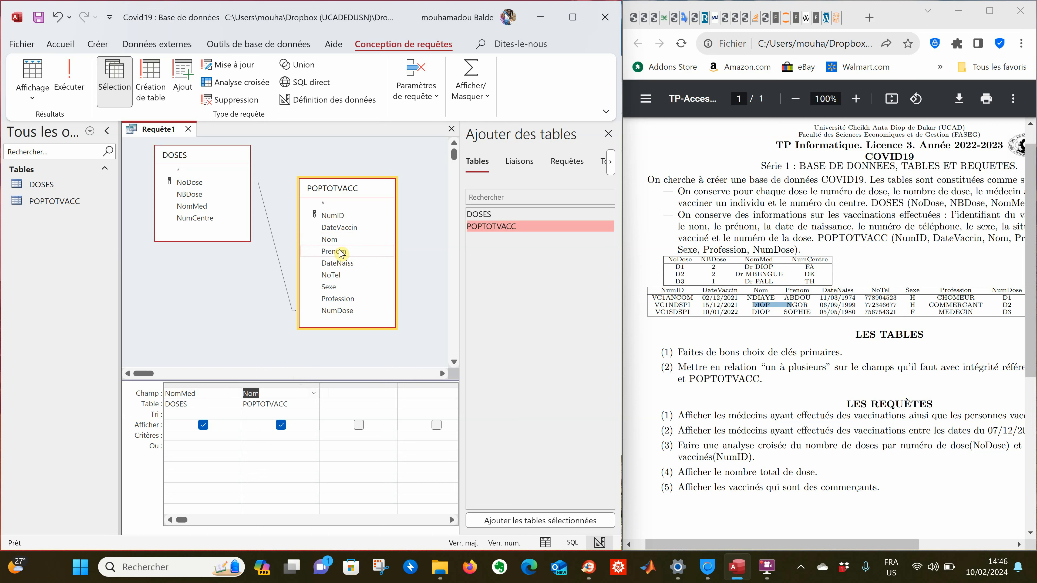
pyautogui.doubleClick(342, 252)
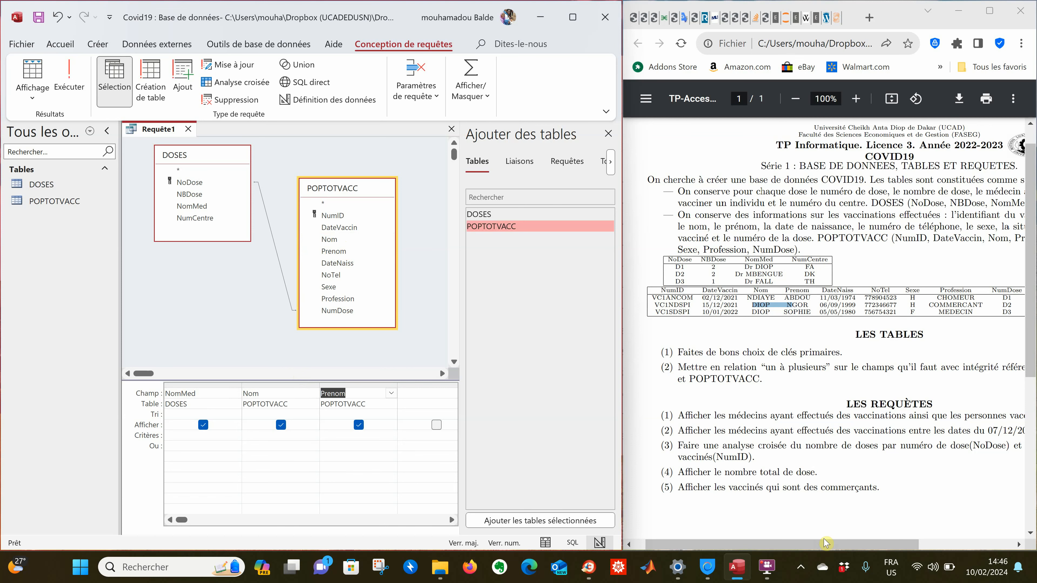
pyautogui.moveTo(825, 543)
pyautogui.mouseDown()
pyautogui.moveTo(886, 552)
pyautogui.moveTo(824, 545)
pyautogui.moveTo(819, 535)
pyautogui.mouseUp()
pyautogui.hotkey('alt', 'Tab')
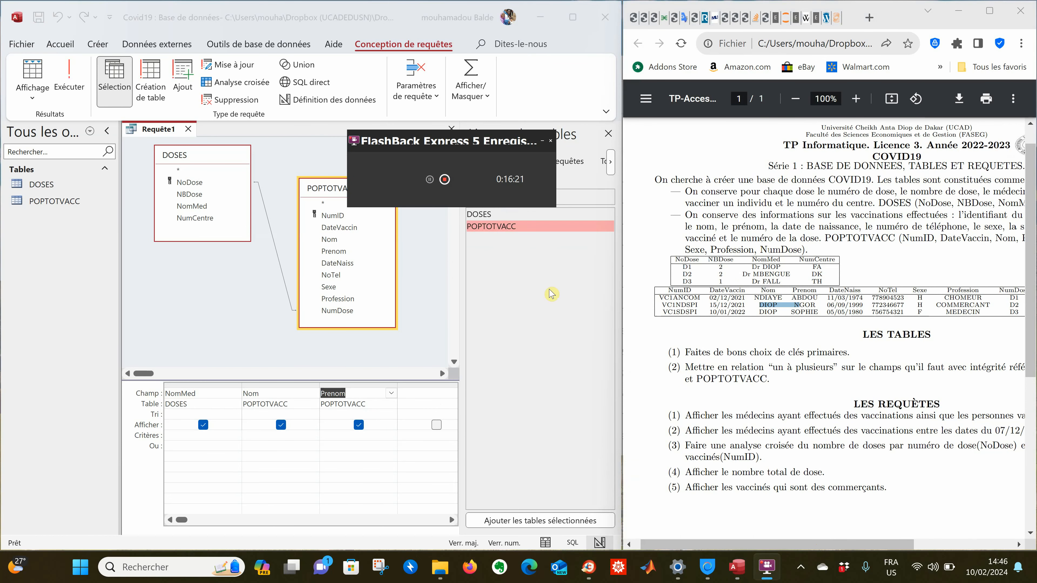
pyautogui.click(430, 180)
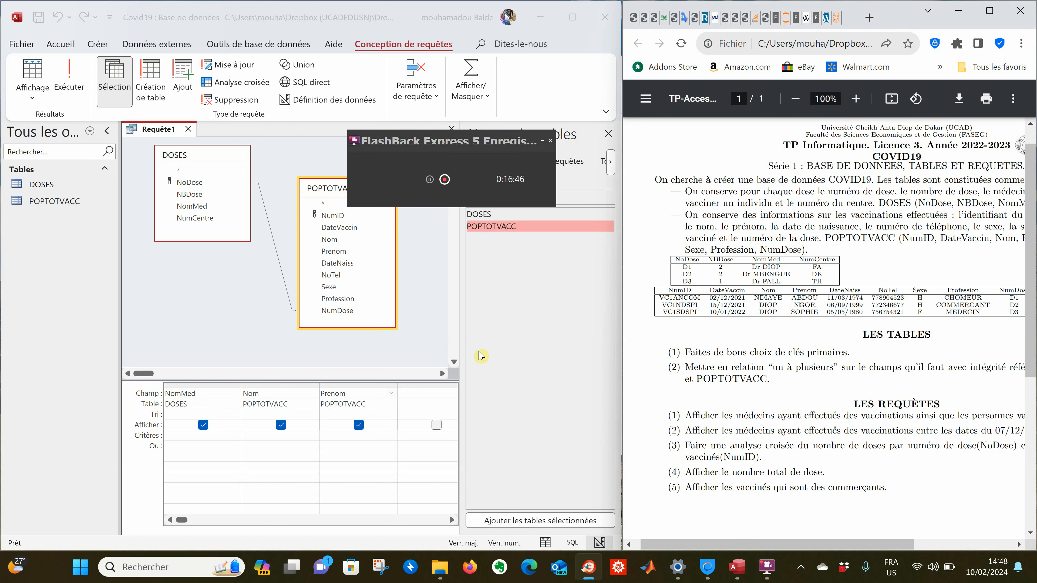
pyautogui.click(503, 341)
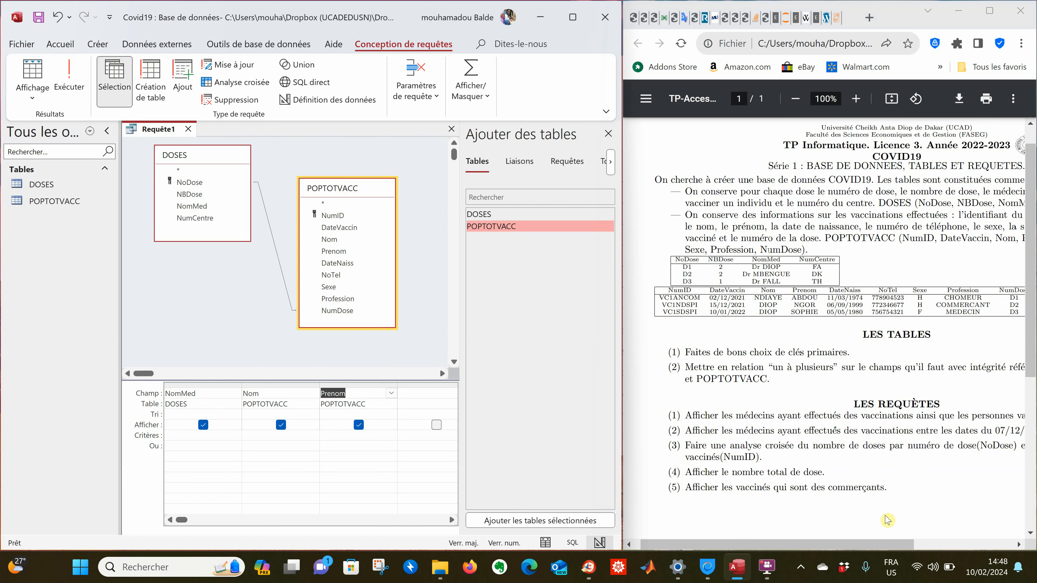
pyautogui.click(871, 548)
pyautogui.moveTo(870, 545); pyautogui.dragTo(864, 544)
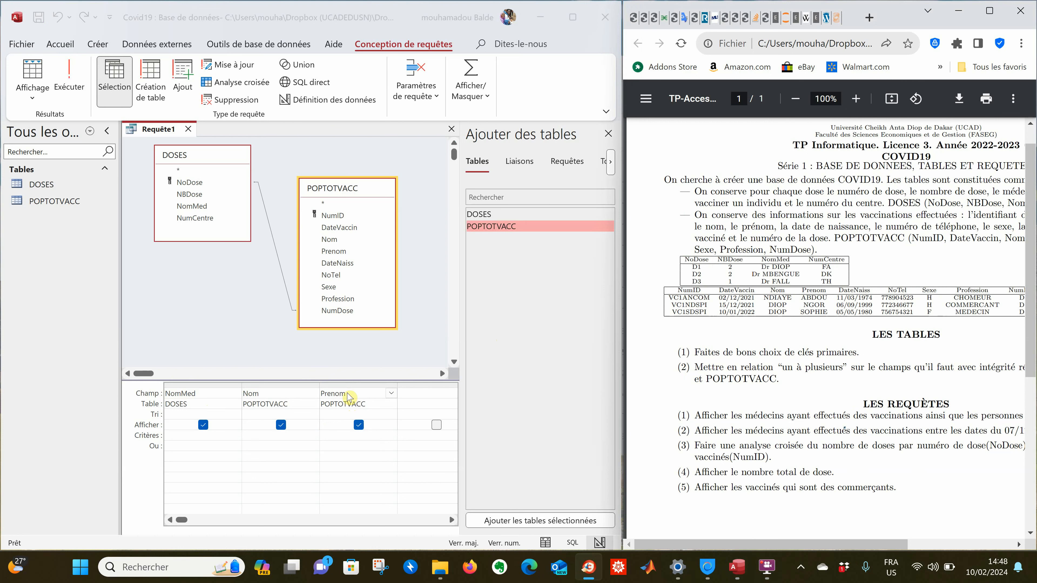
# Run the query on doctors and vaccinated people and save it as Requête1
pyautogui.click(76, 82)
pyautogui.click(76, 84)
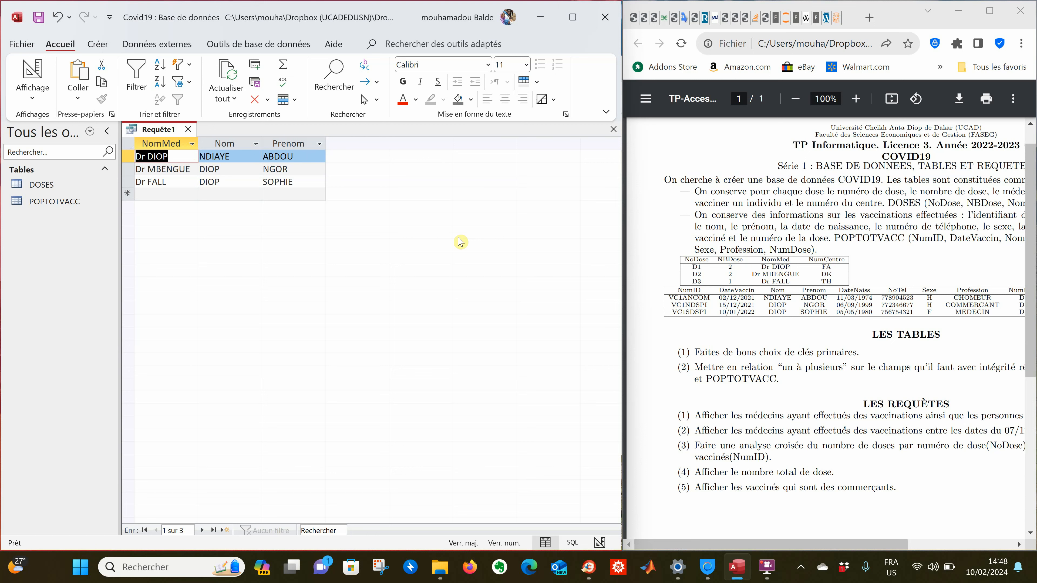
pyautogui.rightClick(167, 133)
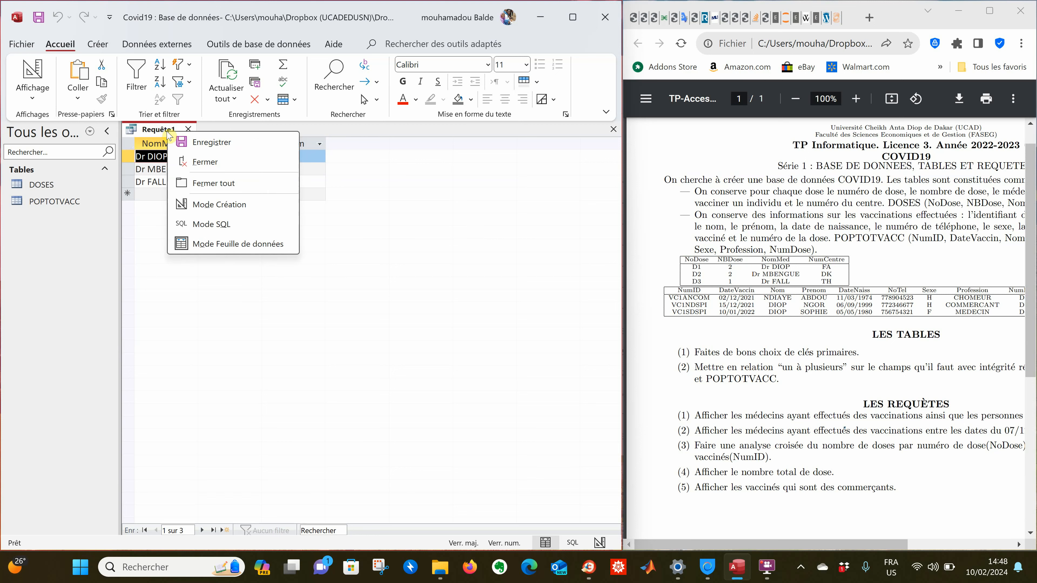
pyautogui.click(240, 147)
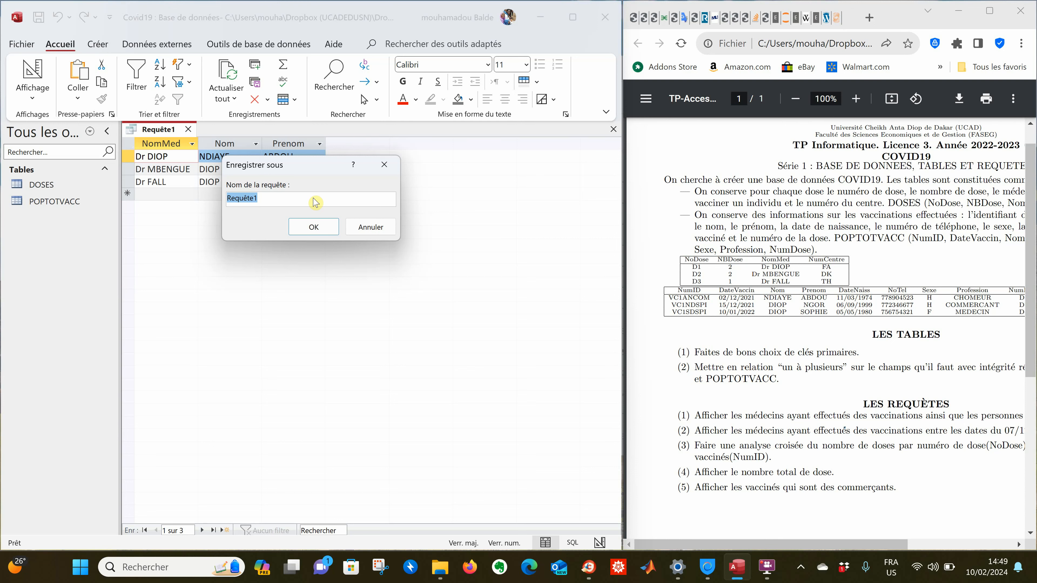
pyautogui.click(320, 231)
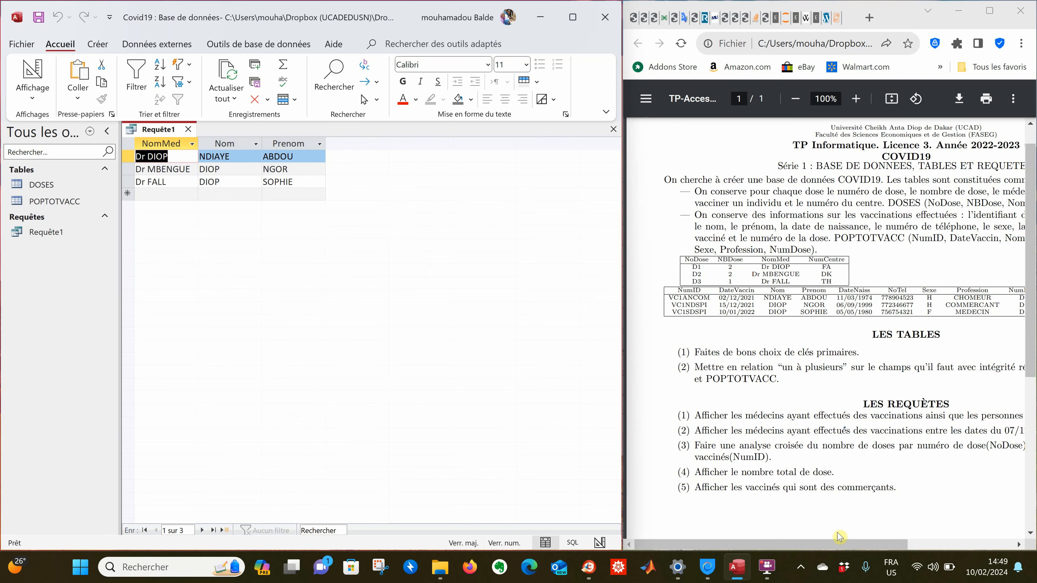
# Create a second query in design view from DOSES and POPTOTVACC, with the fields NomMed and DateVaccin
pyautogui.moveTo(838, 548); pyautogui.dragTo(798, 530)
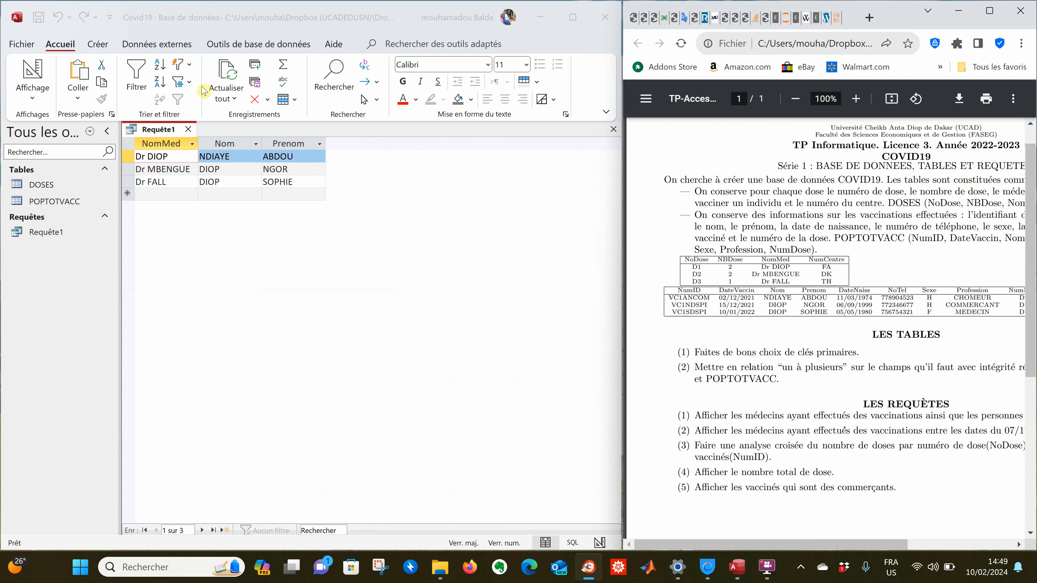
pyautogui.click(98, 46)
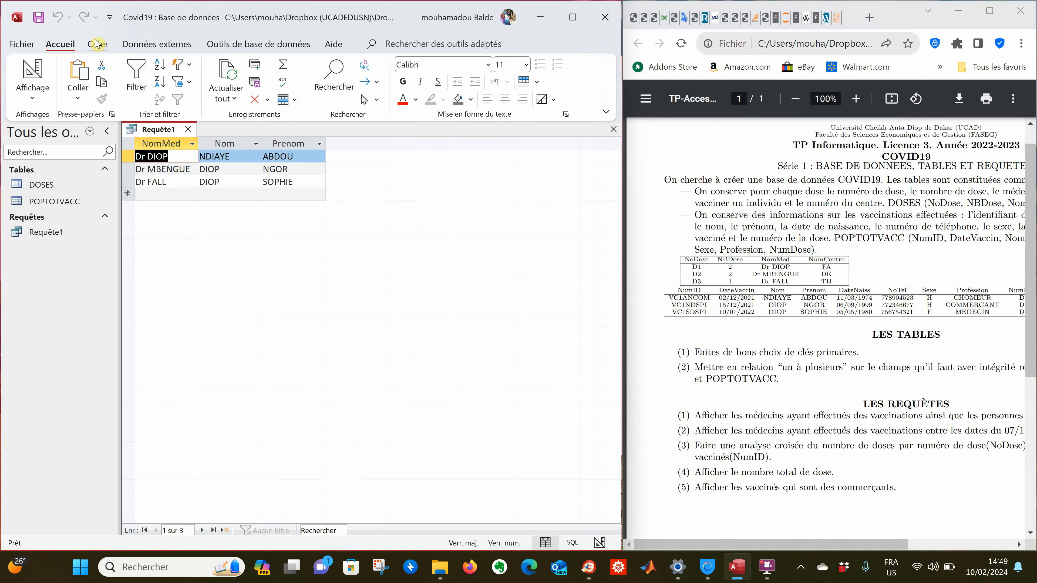
pyautogui.click(100, 45)
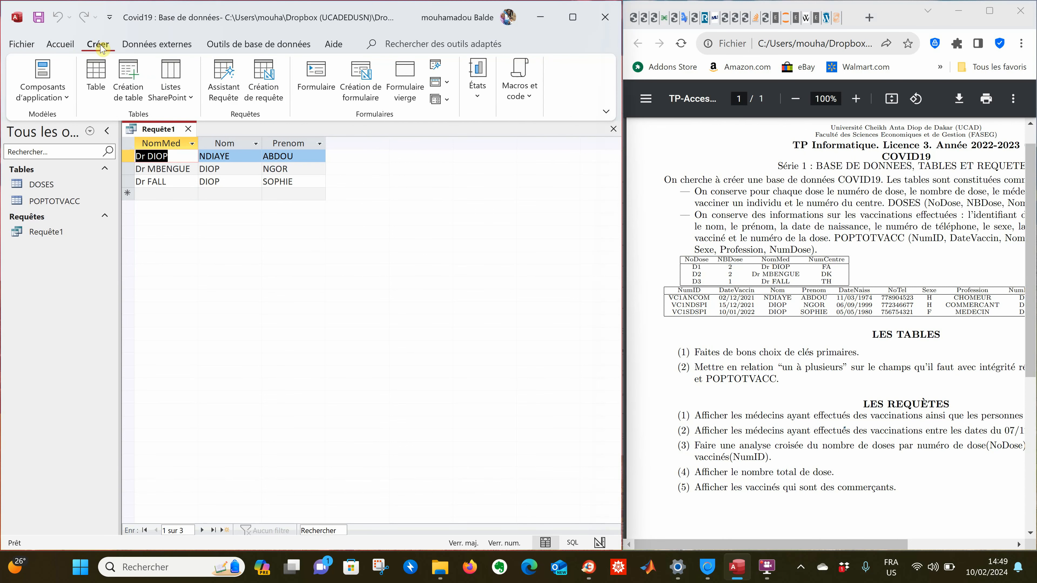
pyautogui.click(265, 85)
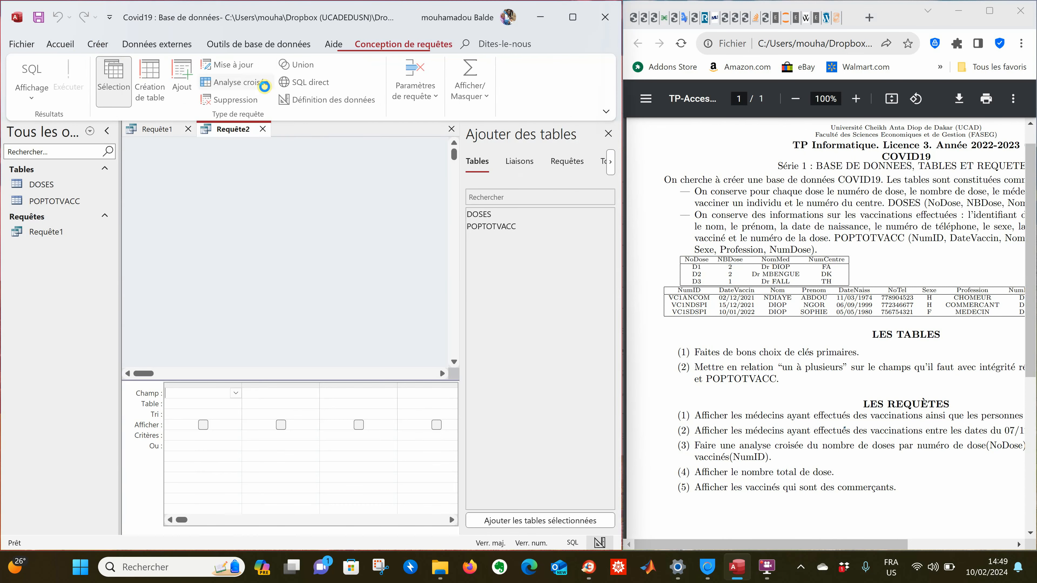
pyautogui.click(489, 217)
pyautogui.doubleClick(489, 216)
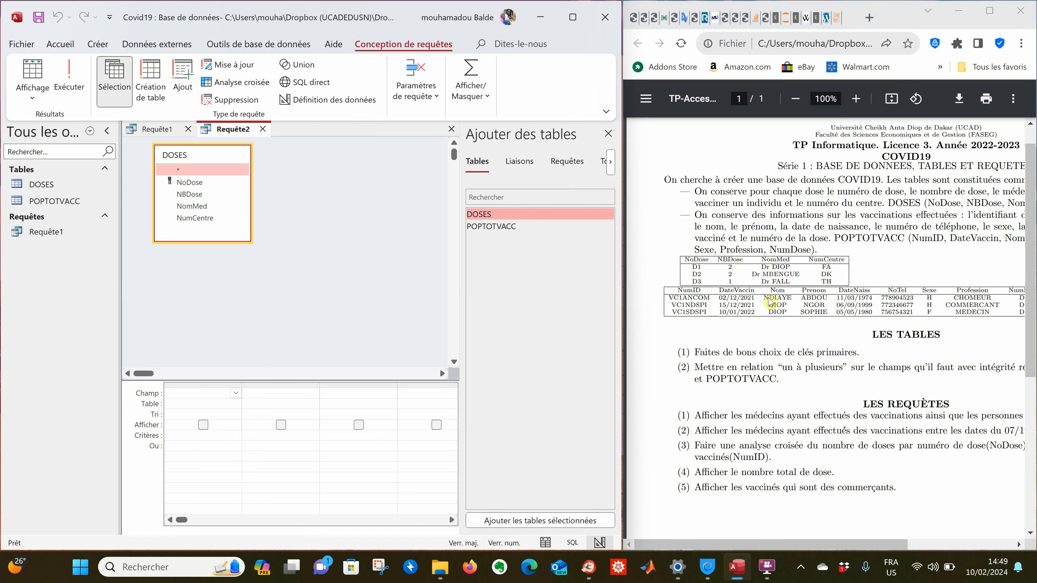
pyautogui.doubleClick(509, 227)
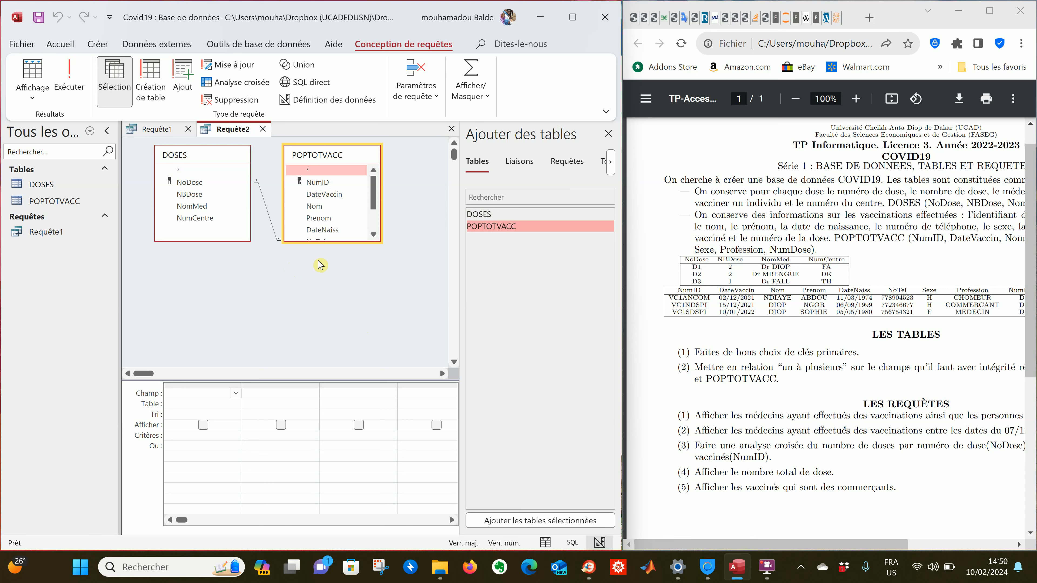
pyautogui.doubleClick(189, 207)
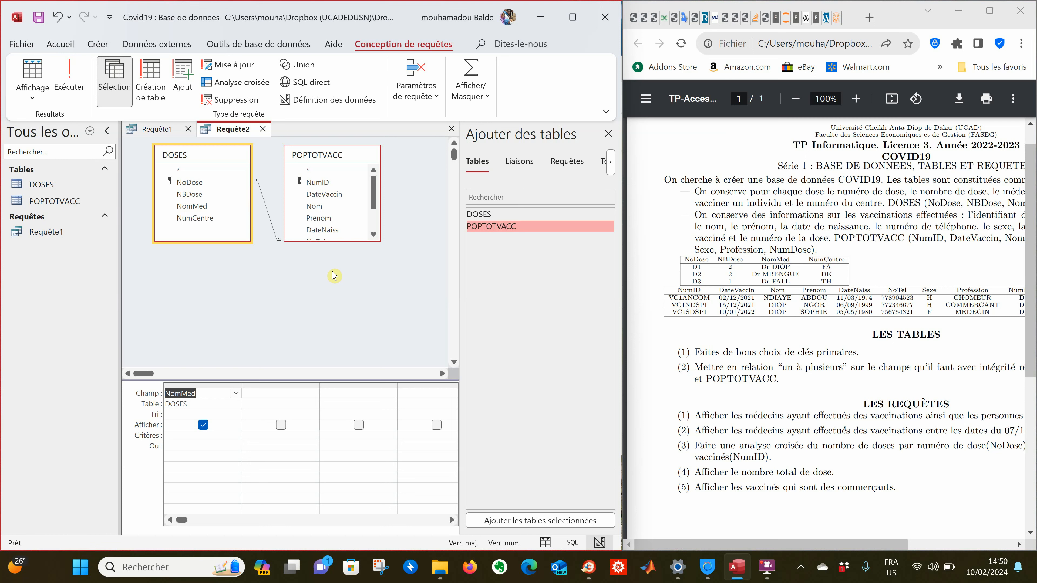
pyautogui.doubleClick(324, 194)
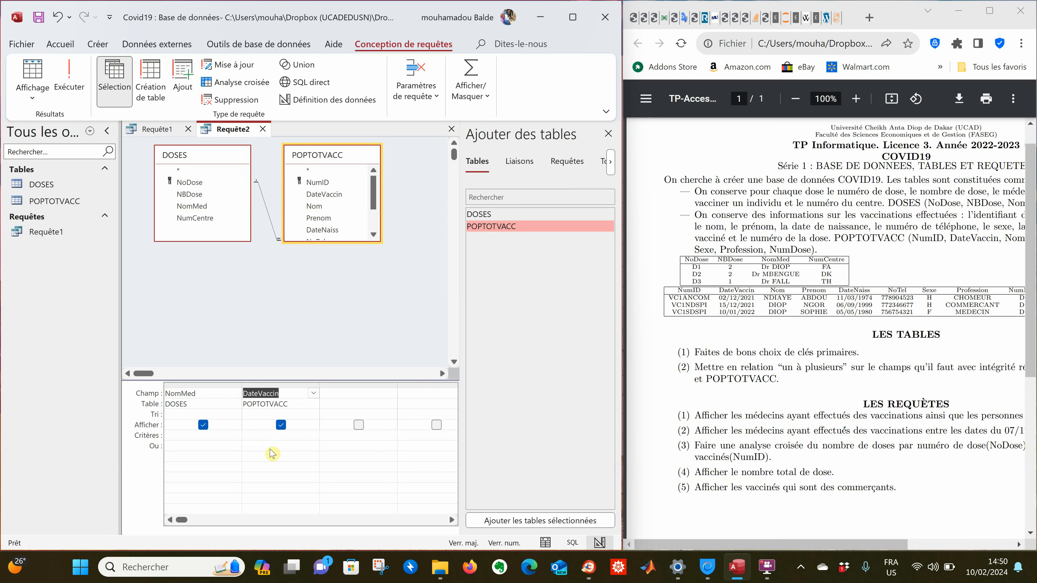
# Look up the date range of question 2 and set the DateVaccin criterion to Entre 07/12/2021 Et 02/01/2022
pyautogui.click(301, 436)
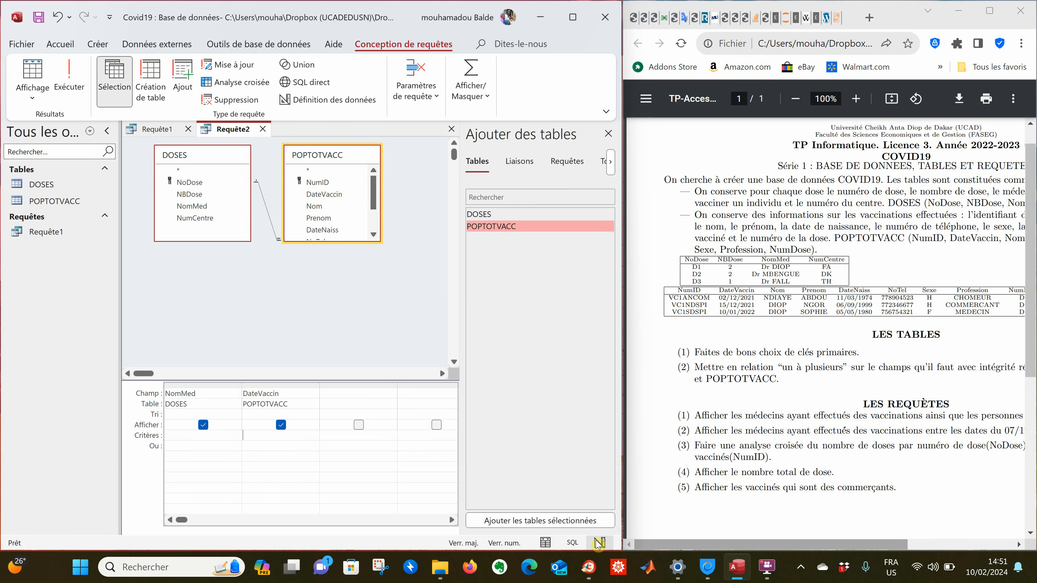
pyautogui.click(660, 546)
pyautogui.moveTo(676, 552); pyautogui.dragTo(760, 542)
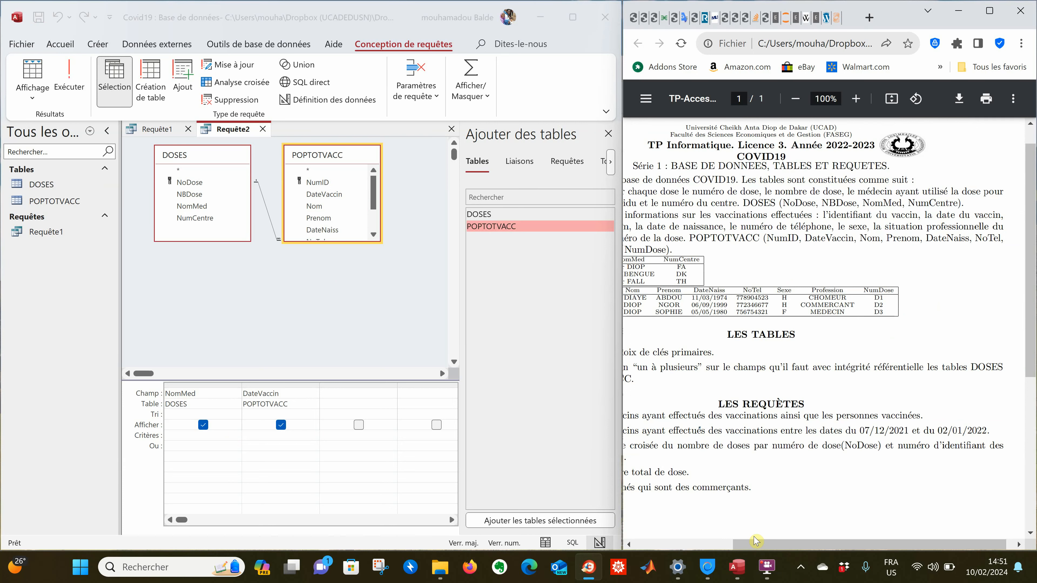
pyautogui.click(311, 436)
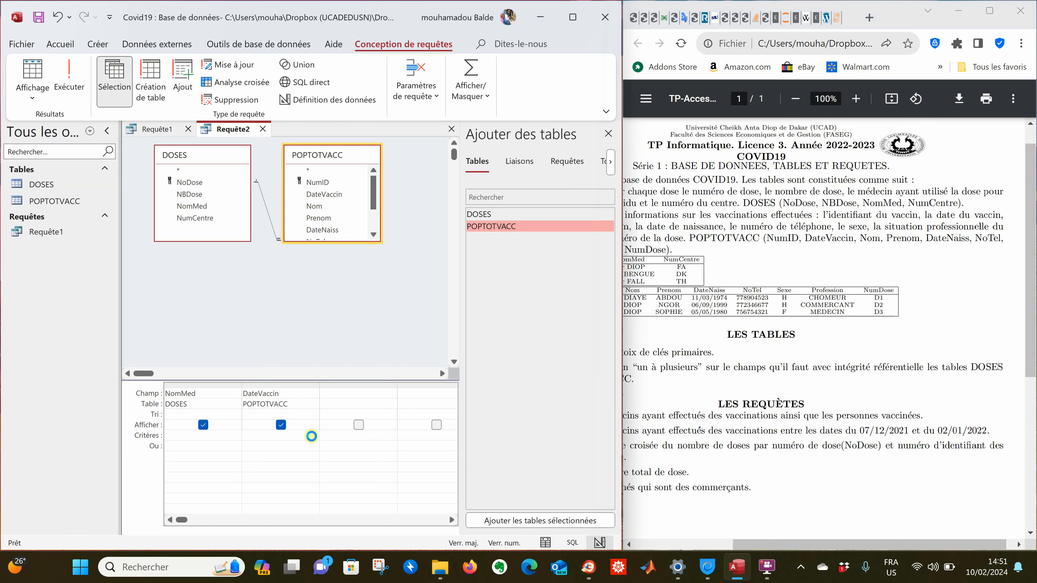
pyautogui.write('En')
pyautogui.write('tre ')
pyautogui.write('0')
pyautogui.write('7')
pyautogui.write('/12/')
pyautogui.write('2021')
pyautogui.write(' E')
pyautogui.write('t 02/')
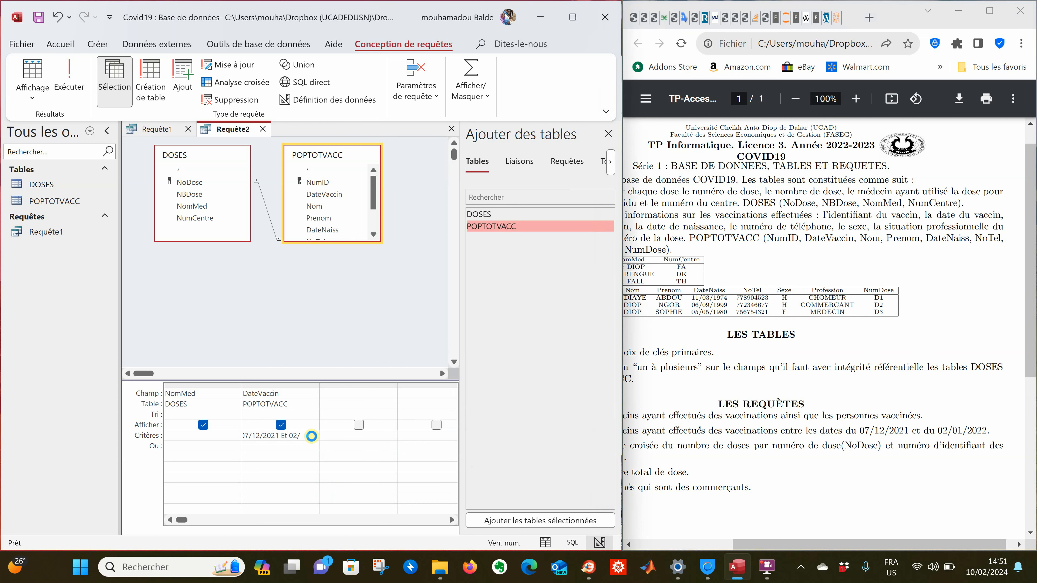
pyautogui.write('01/2022')
pyautogui.click(429, 496)
pyautogui.click(783, 503)
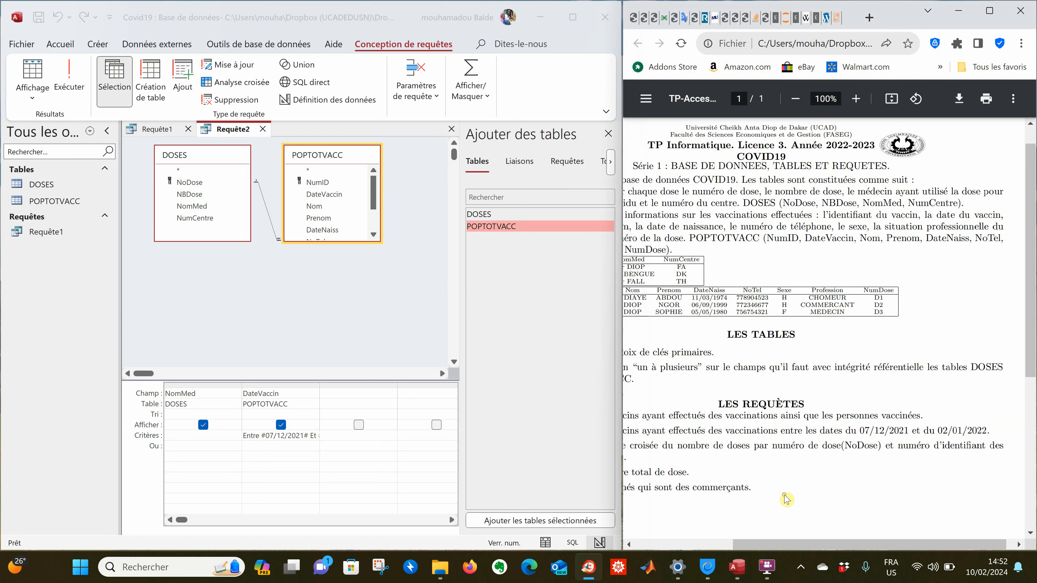
# Run the date-range query and save it as Requête2
pyautogui.click(703, 544)
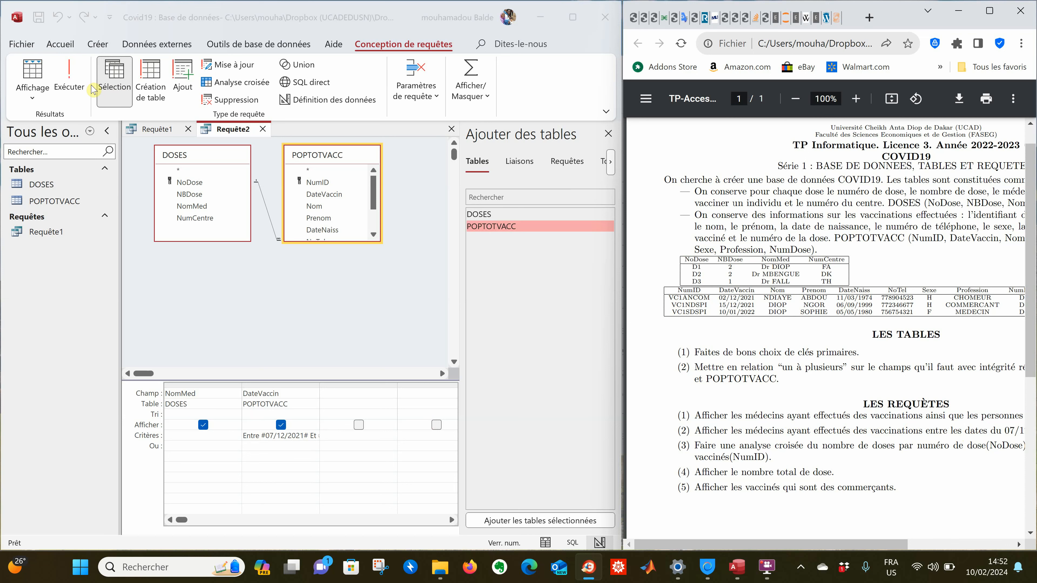
pyautogui.click(65, 79)
pyautogui.click(66, 80)
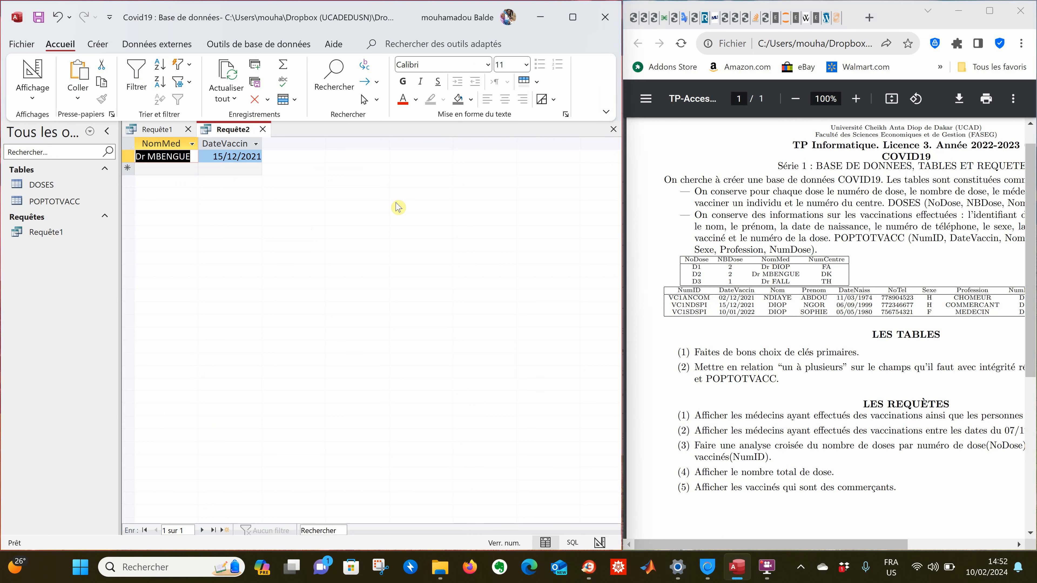
pyautogui.rightClick(222, 130)
pyautogui.click(252, 143)
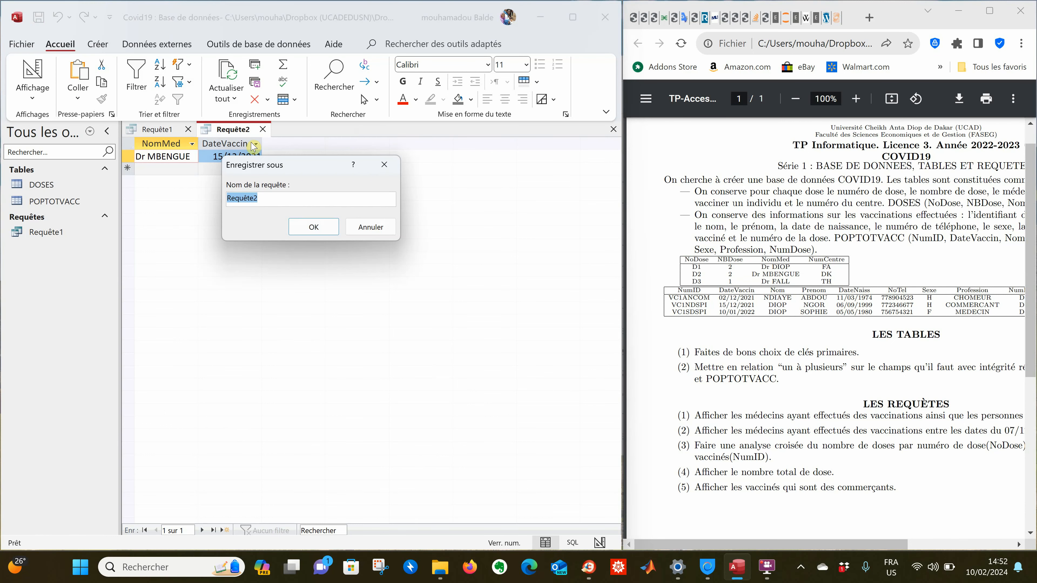
pyautogui.click(312, 228)
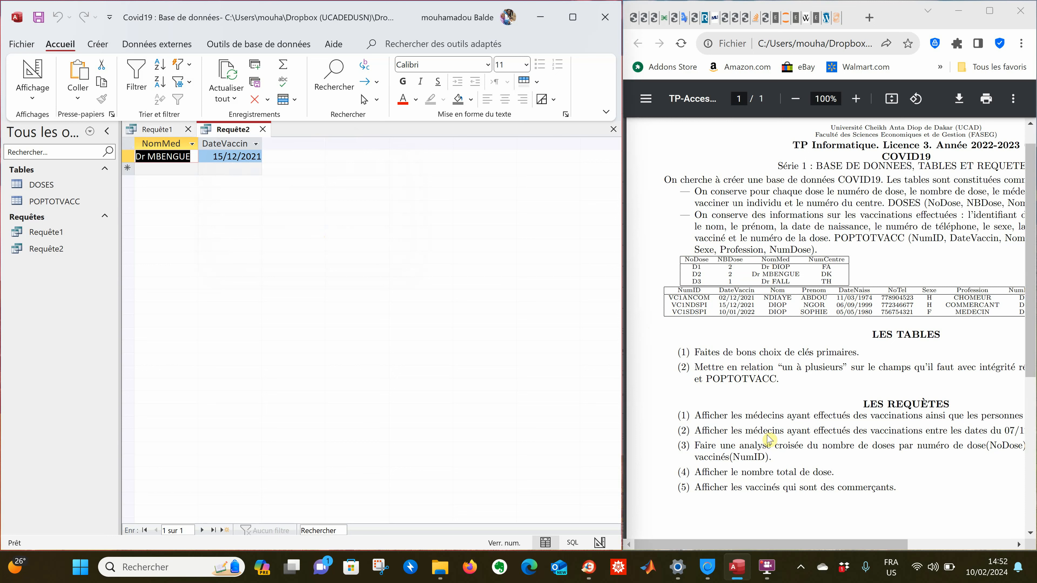
pyautogui.moveTo(781, 542); pyautogui.dragTo(811, 540)
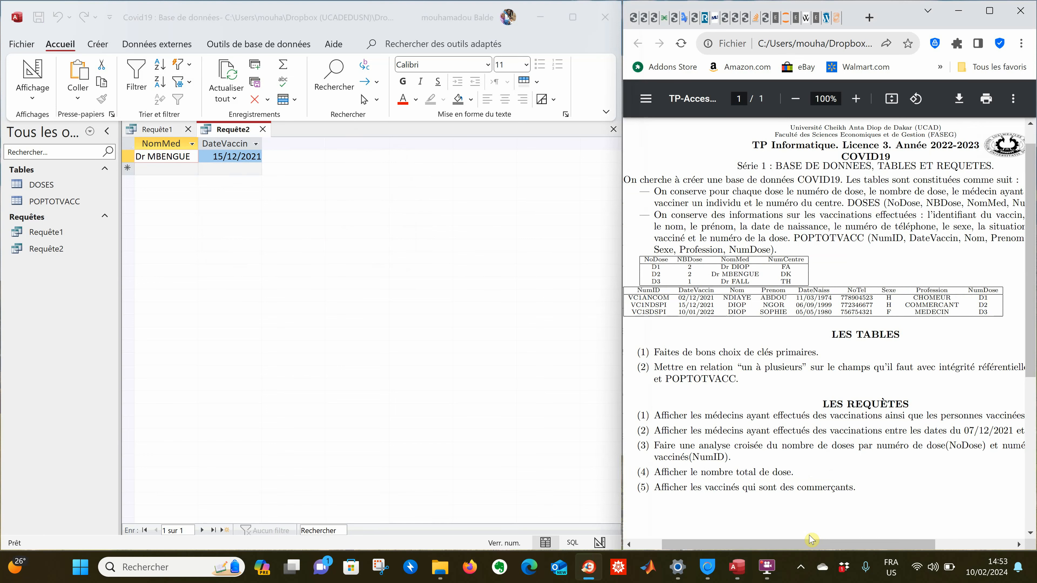
# Create a new query in design view for question 3 of the exercise sheet
pyautogui.moveTo(811, 540)
pyautogui.mouseDown()
pyautogui.moveTo(814, 556)
pyautogui.moveTo(849, 558)
pyautogui.moveTo(810, 538)
pyautogui.mouseUp()
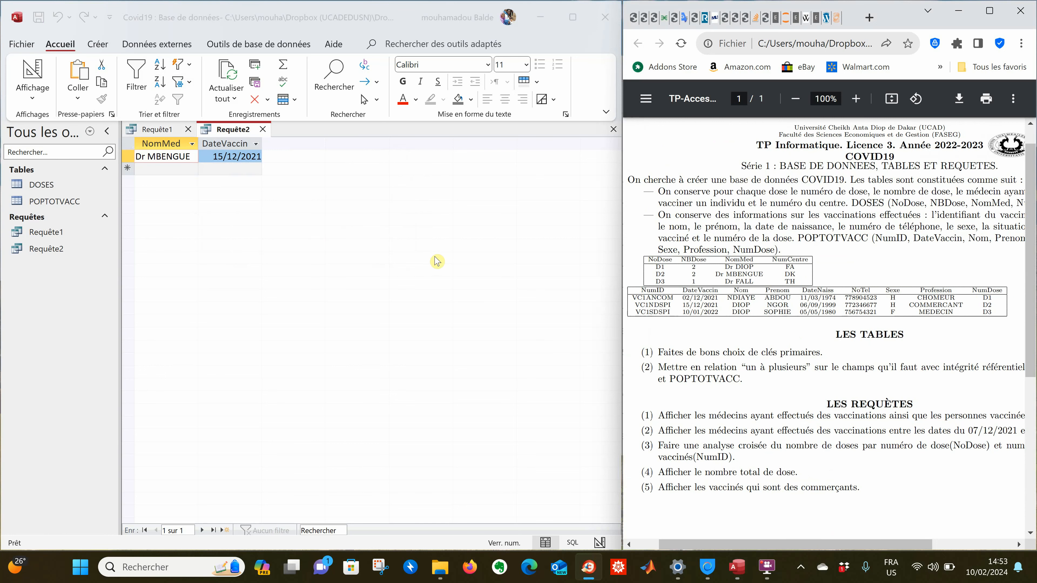
pyautogui.click(107, 50)
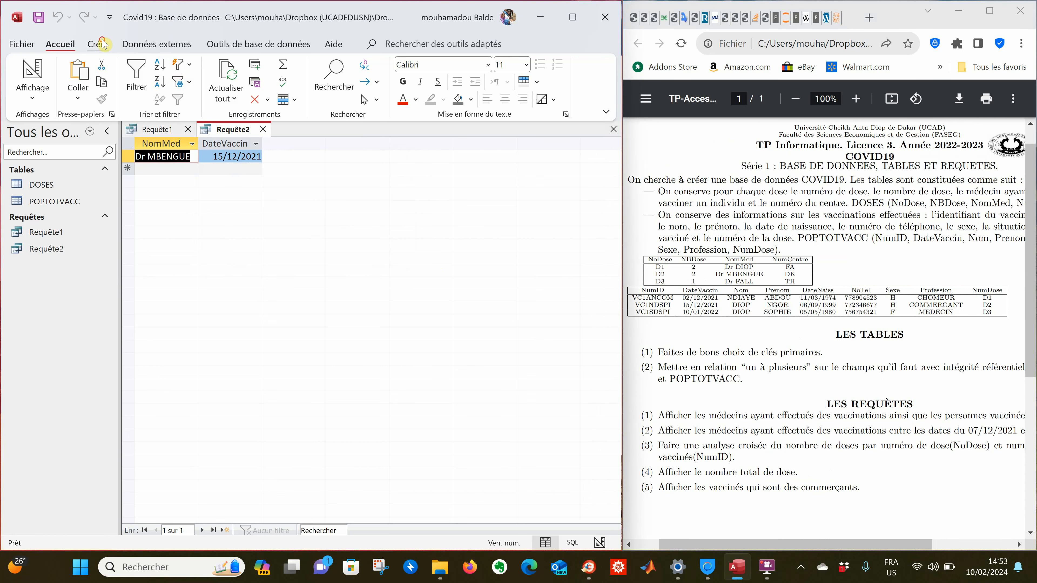
pyautogui.click(103, 44)
pyautogui.click(261, 82)
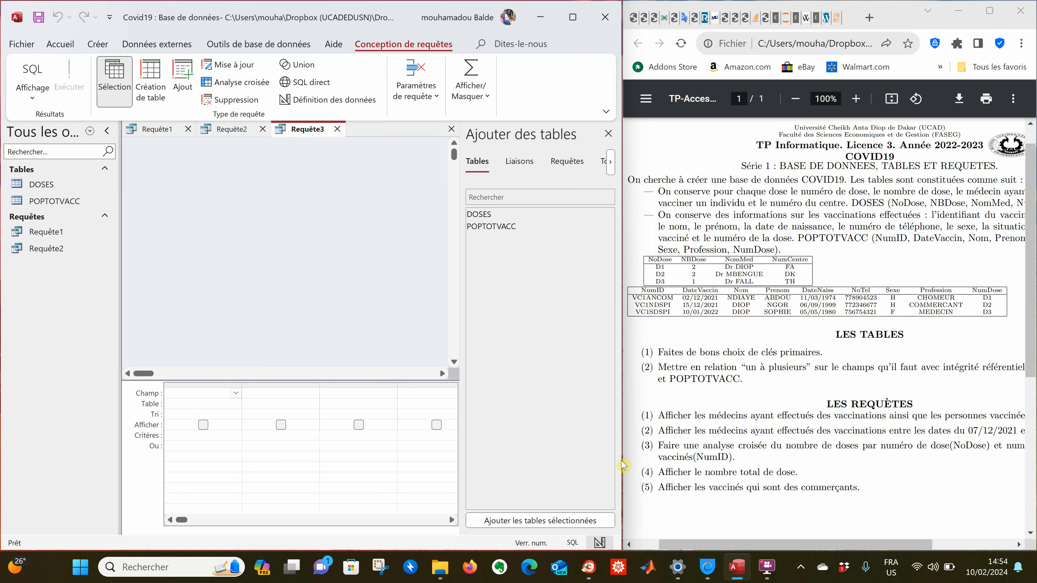
# Read the crosstab requirements in question 3 and add the DOSES and POPTOTVACC tables to the query
pyautogui.click(672, 446)
pyautogui.moveTo(673, 446); pyautogui.dragTo(763, 448)
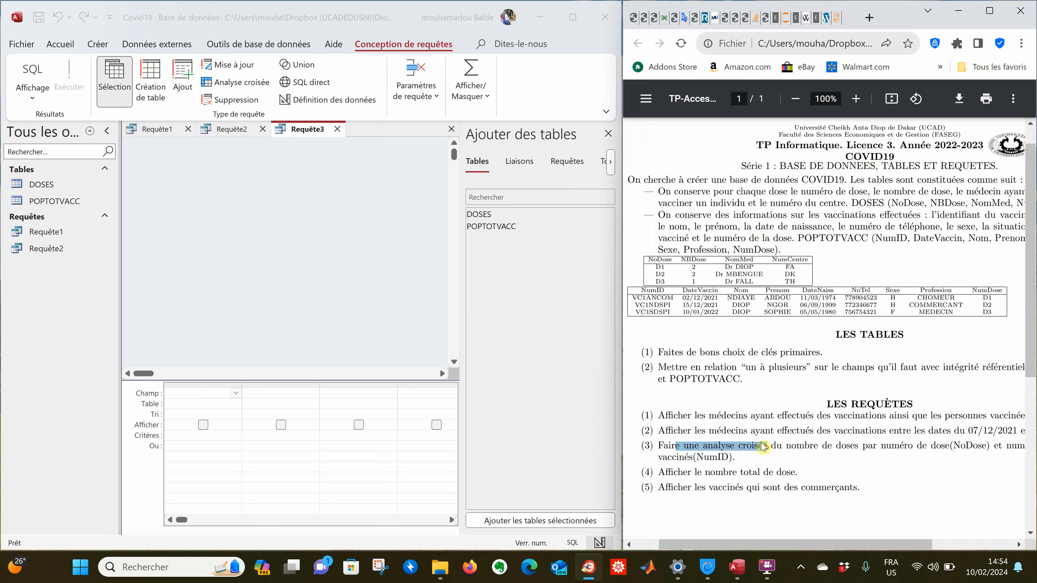
pyautogui.click(787, 448)
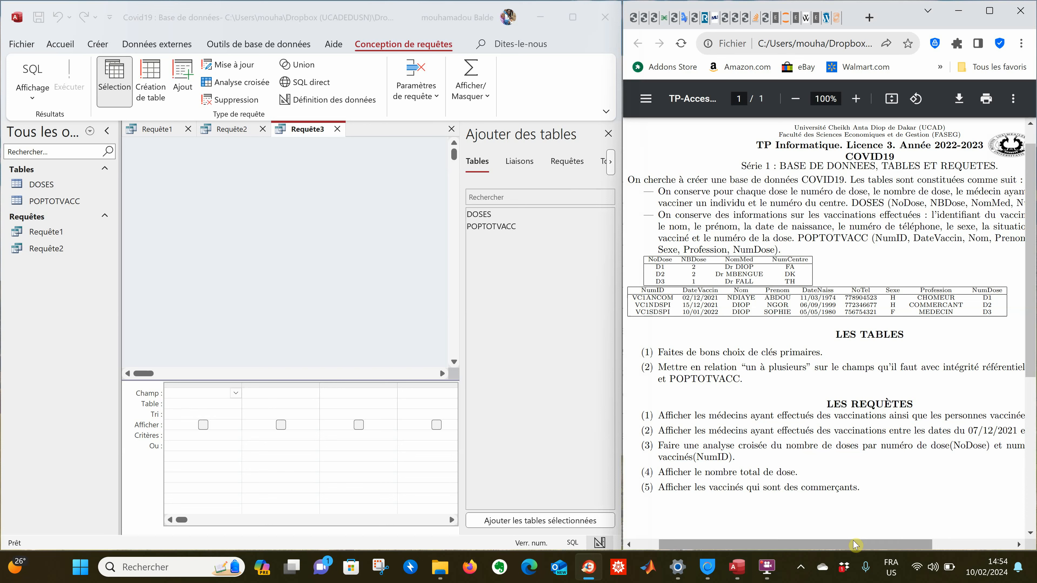
pyautogui.moveTo(855, 545); pyautogui.dragTo(911, 544)
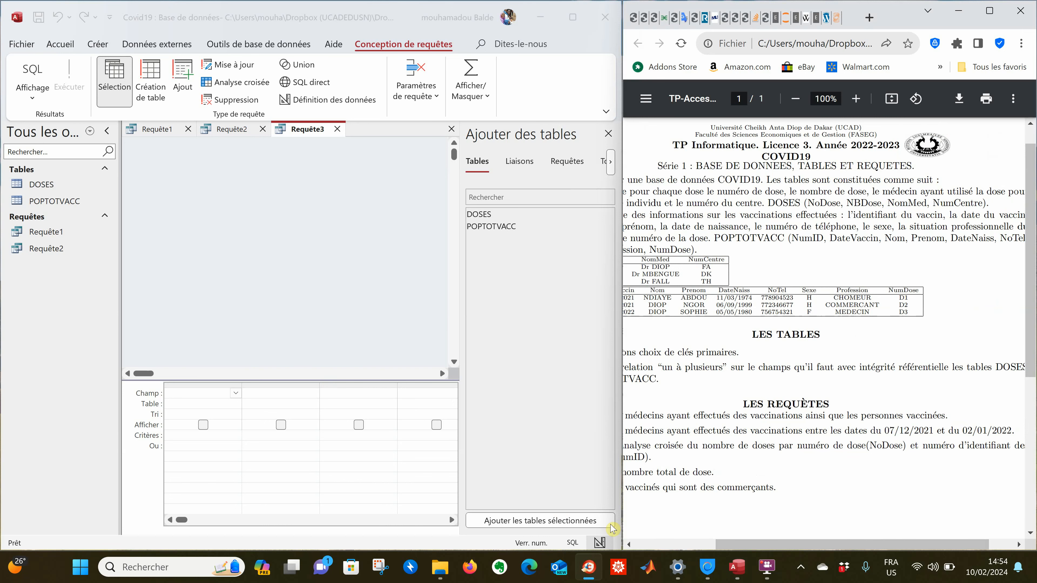
pyautogui.click(678, 546)
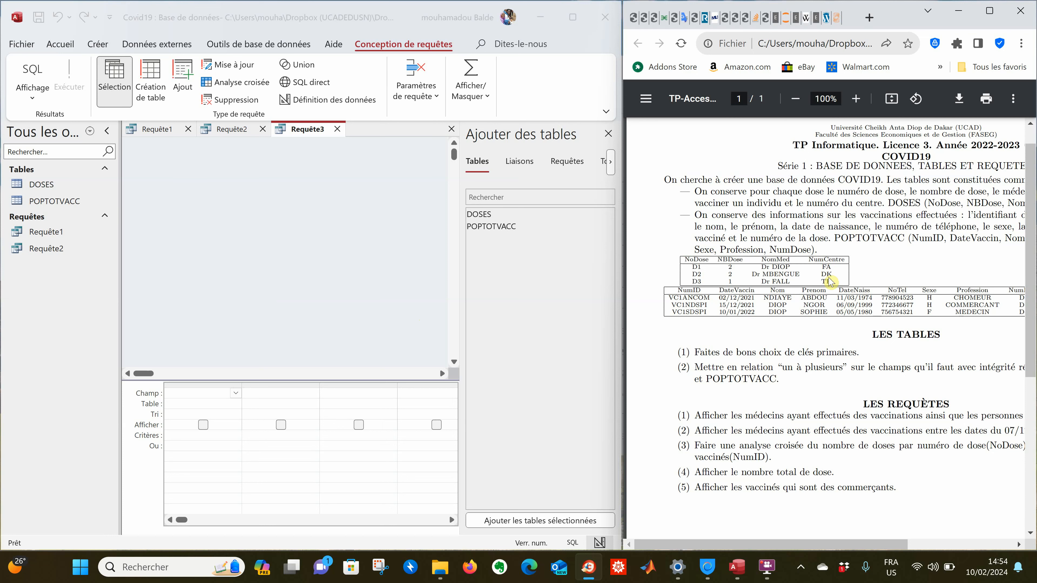
pyautogui.click(480, 216)
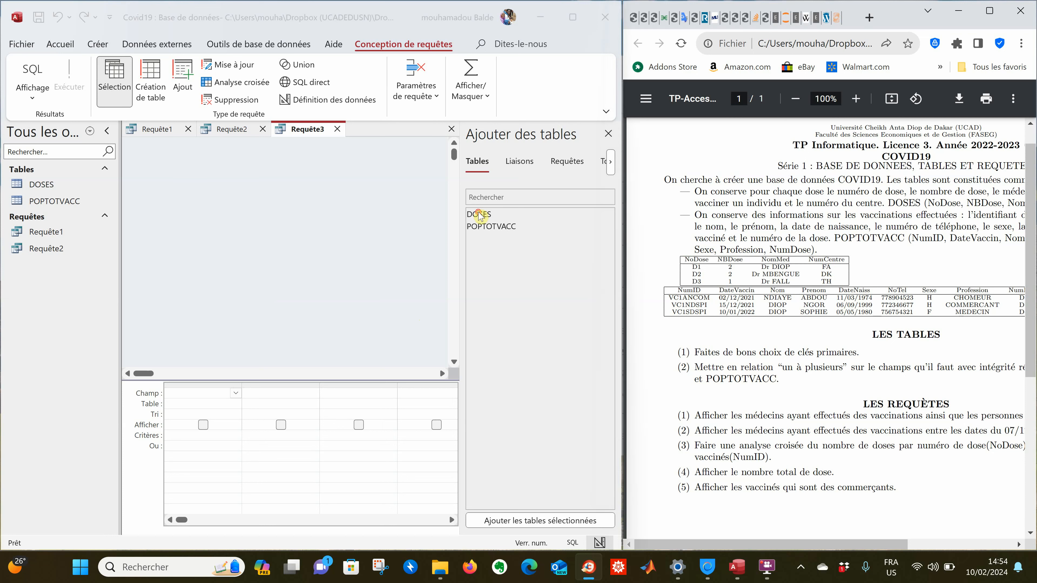
pyautogui.doubleClick(480, 216)
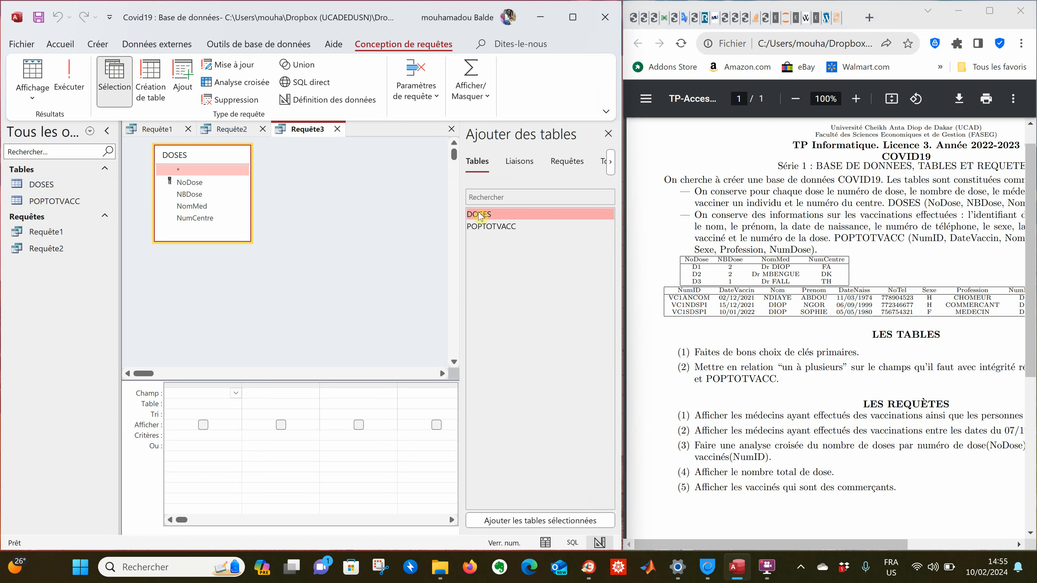
pyautogui.doubleClick(488, 228)
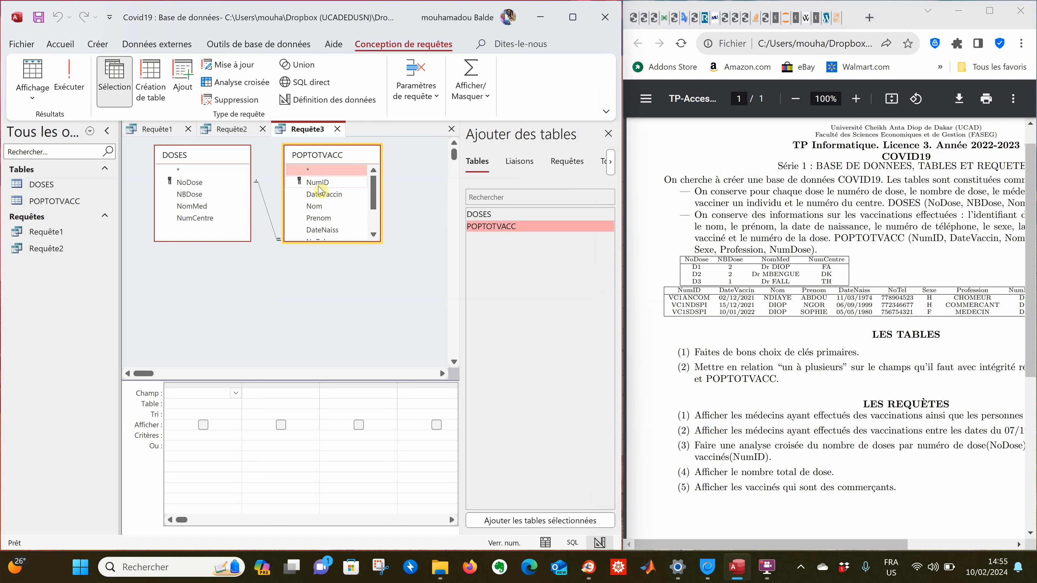
# Add the fields NBDose and NoDose from DOSES and NumID from POPTOTVACC to the query grid, following question 3
pyautogui.click(205, 194)
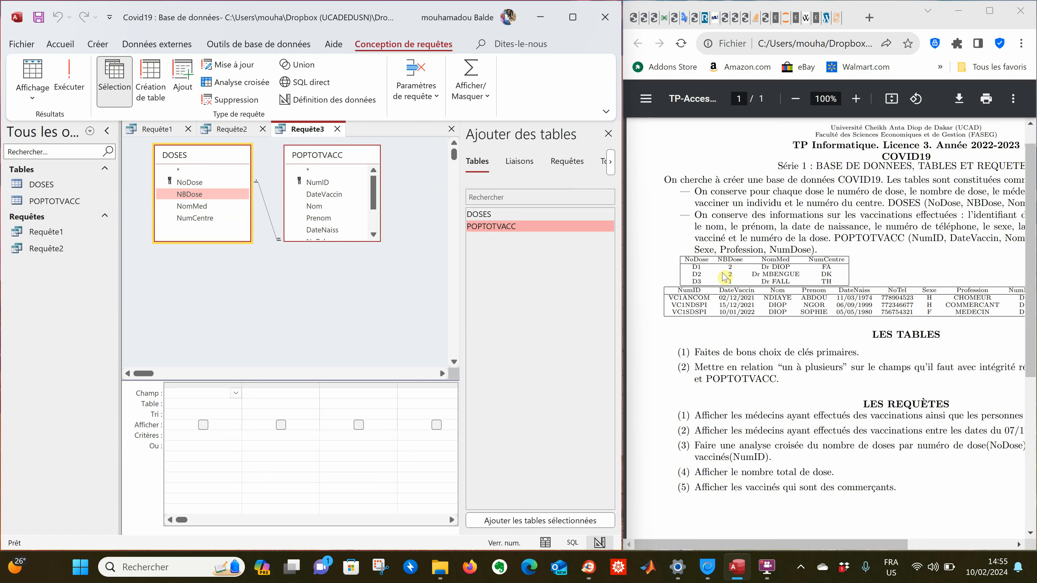
pyautogui.doubleClick(212, 196)
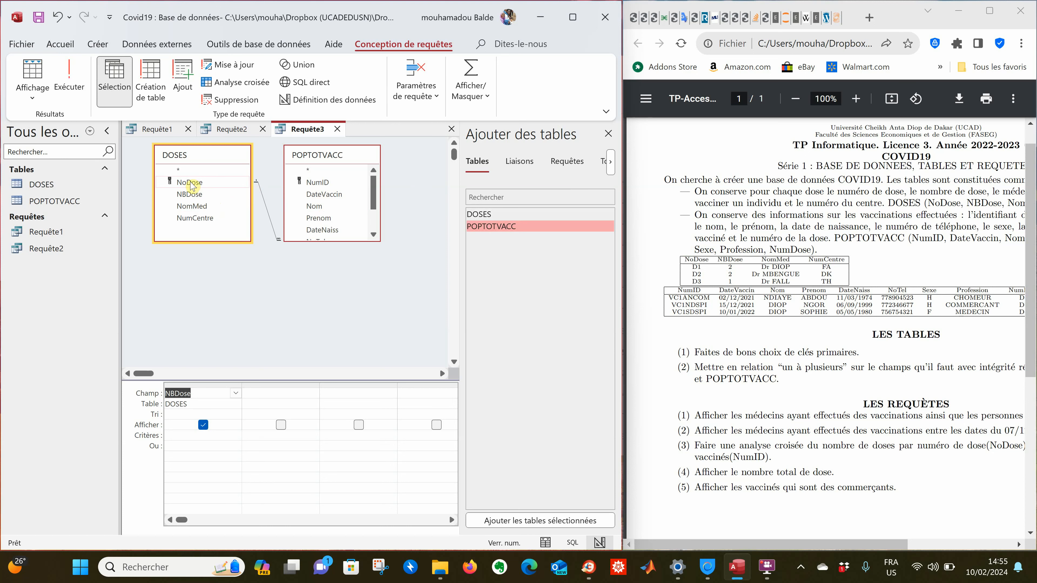
pyautogui.click(913, 444)
pyautogui.rightClick(990, 447)
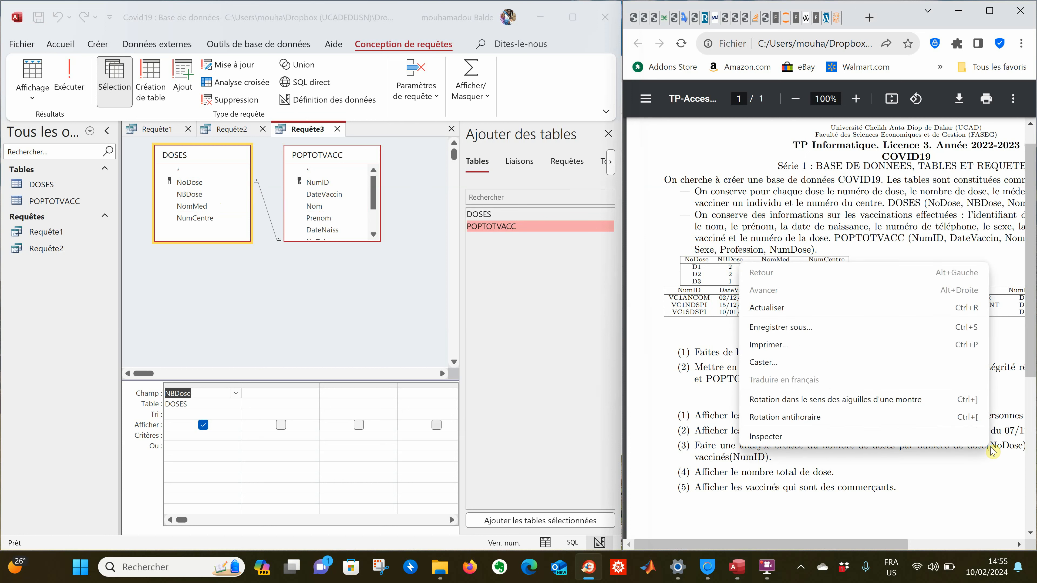
pyautogui.click(993, 466)
pyautogui.moveTo(953, 446); pyautogui.dragTo(1007, 444)
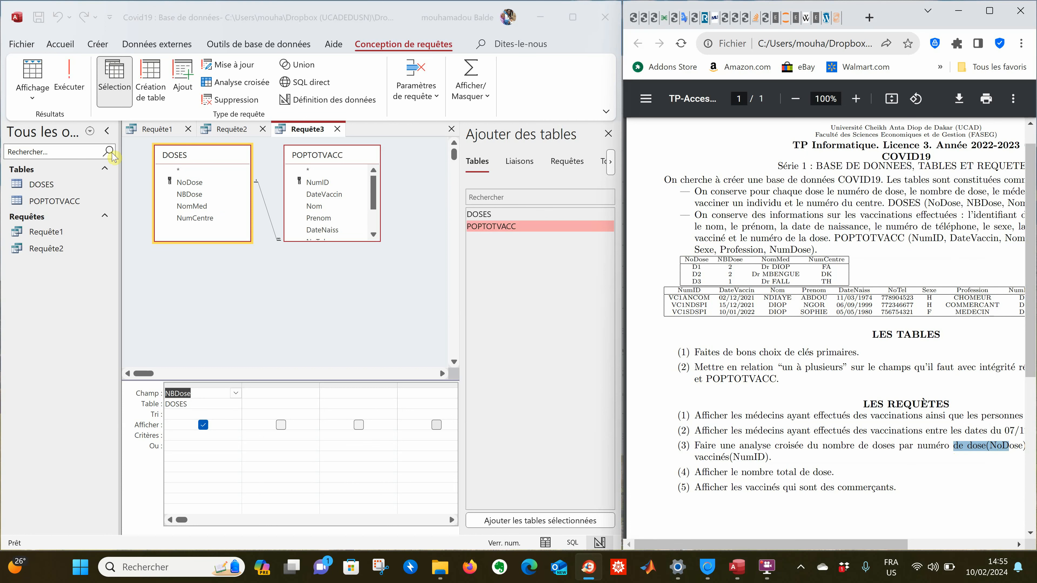
pyautogui.click(189, 187)
pyautogui.doubleClick(189, 184)
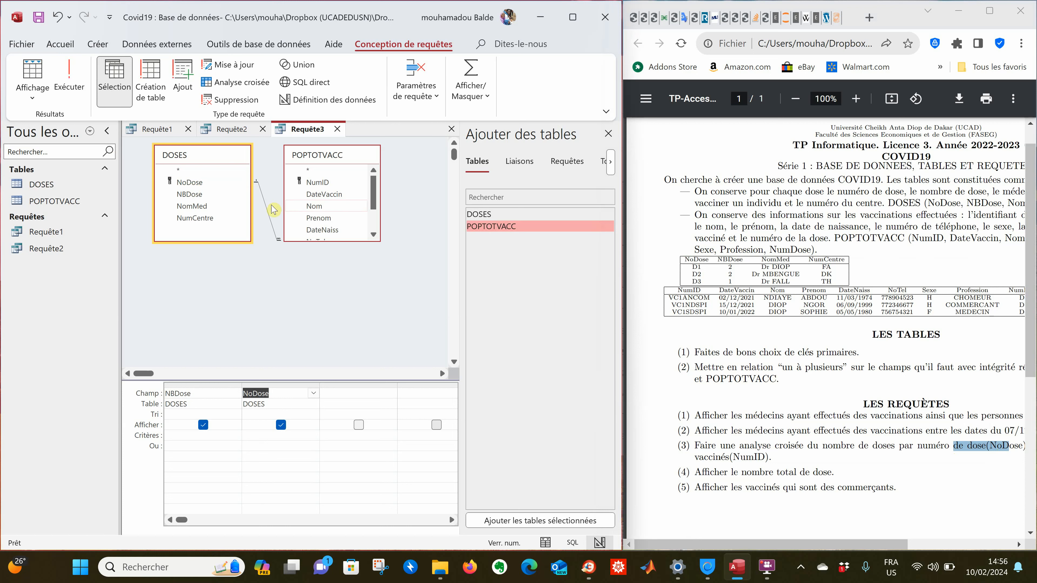
pyautogui.doubleClick(317, 182)
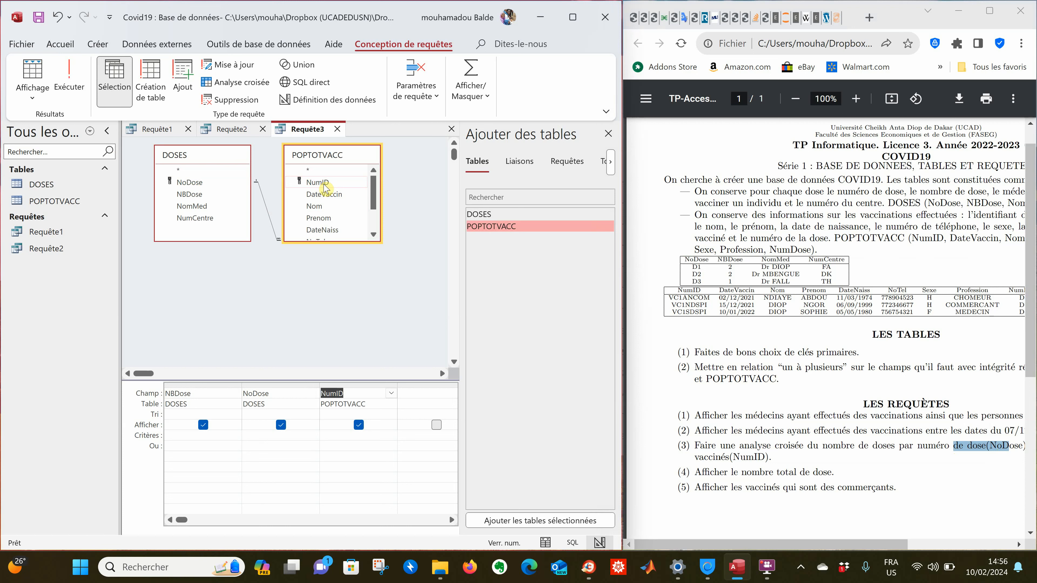
# Turn the query into a crosstab (Analyse croisée), with operation Somme for NBDose and Regroupement for NoDose and NumID
pyautogui.click(248, 91)
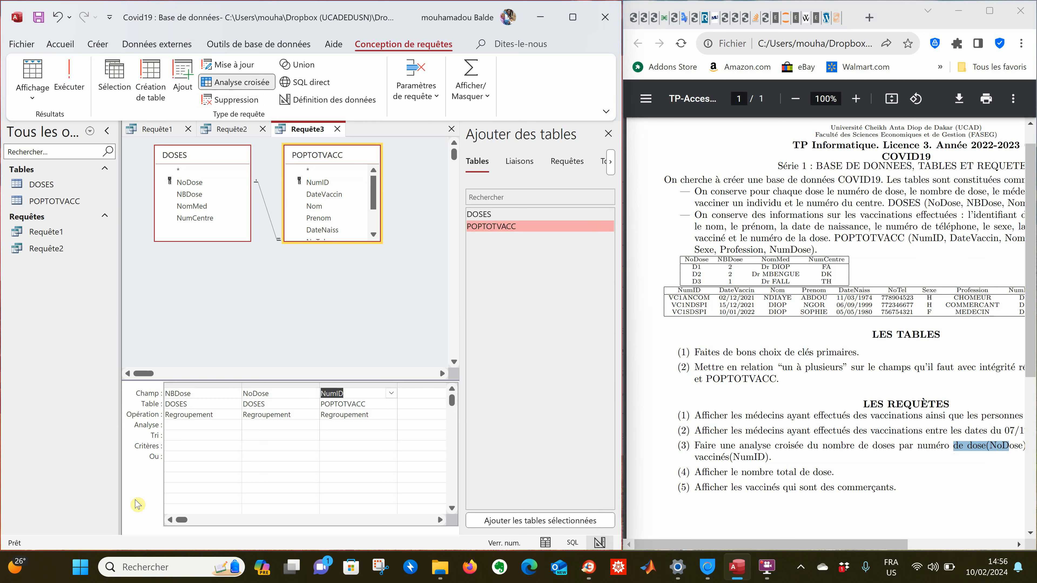
pyautogui.click(166, 415)
pyautogui.click(178, 425)
pyautogui.click(295, 427)
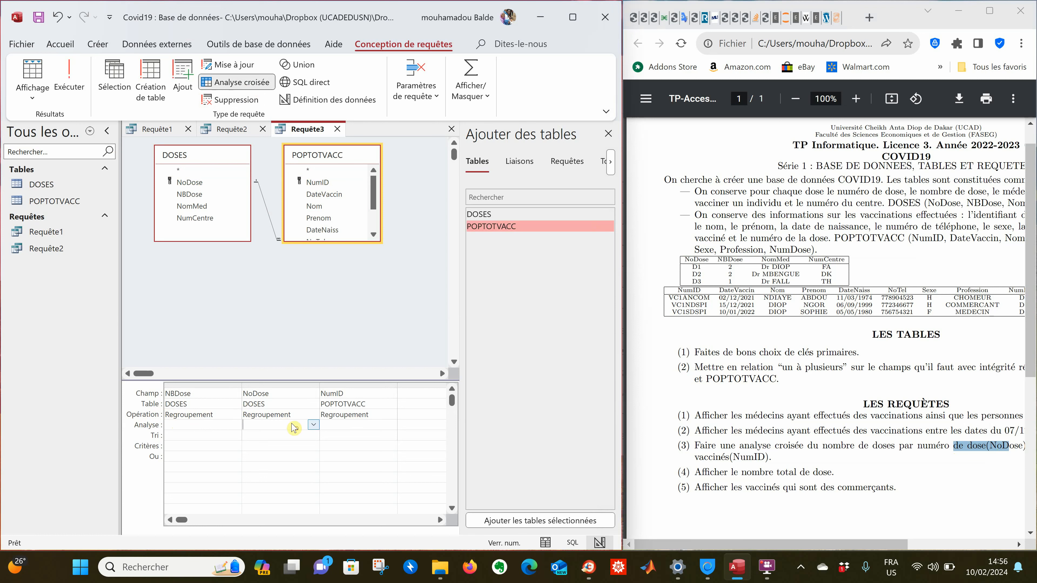
pyautogui.click(377, 421)
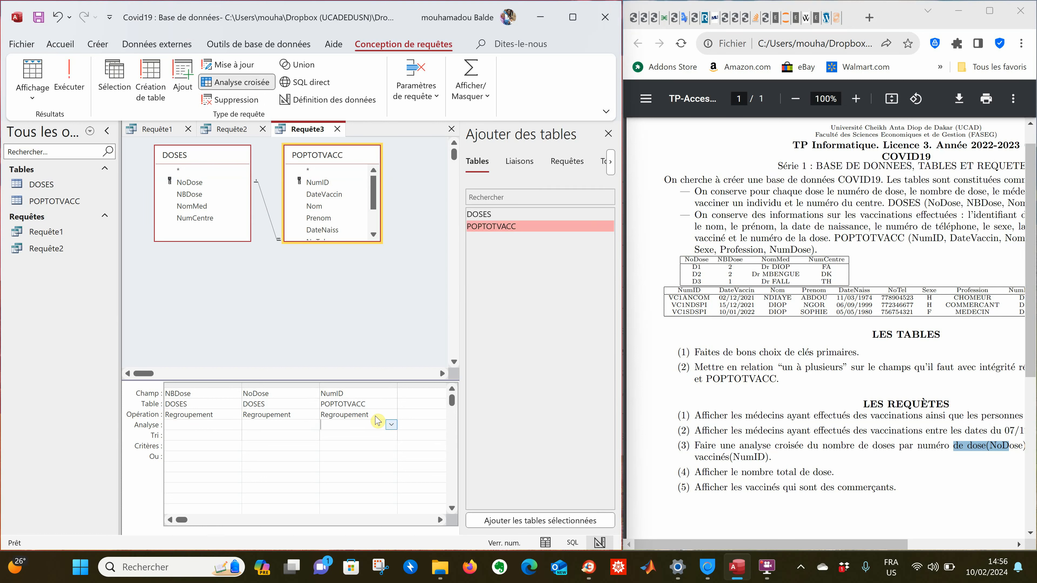
pyautogui.click(227, 415)
pyautogui.click(235, 415)
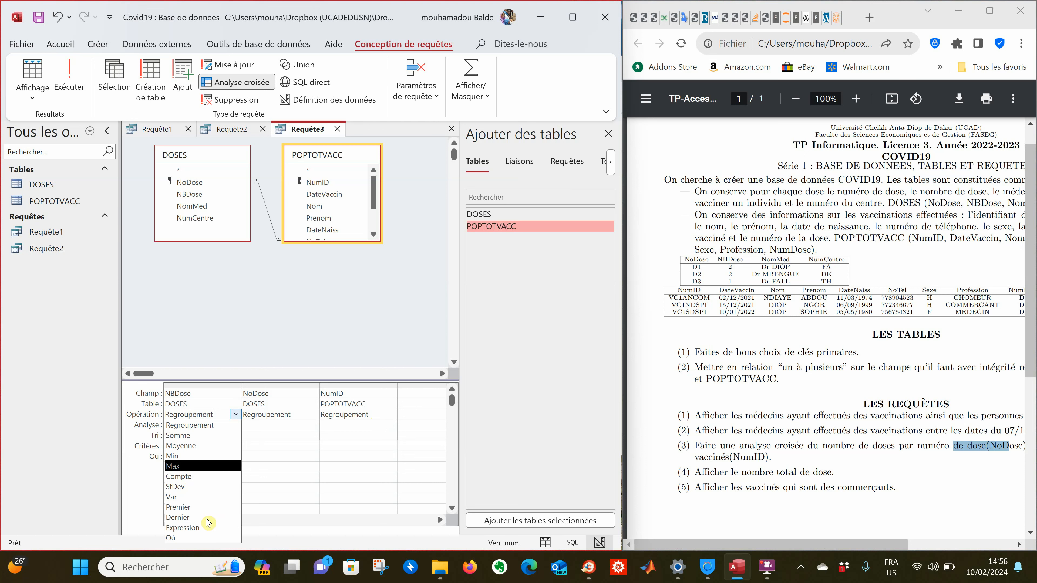
pyautogui.click(198, 436)
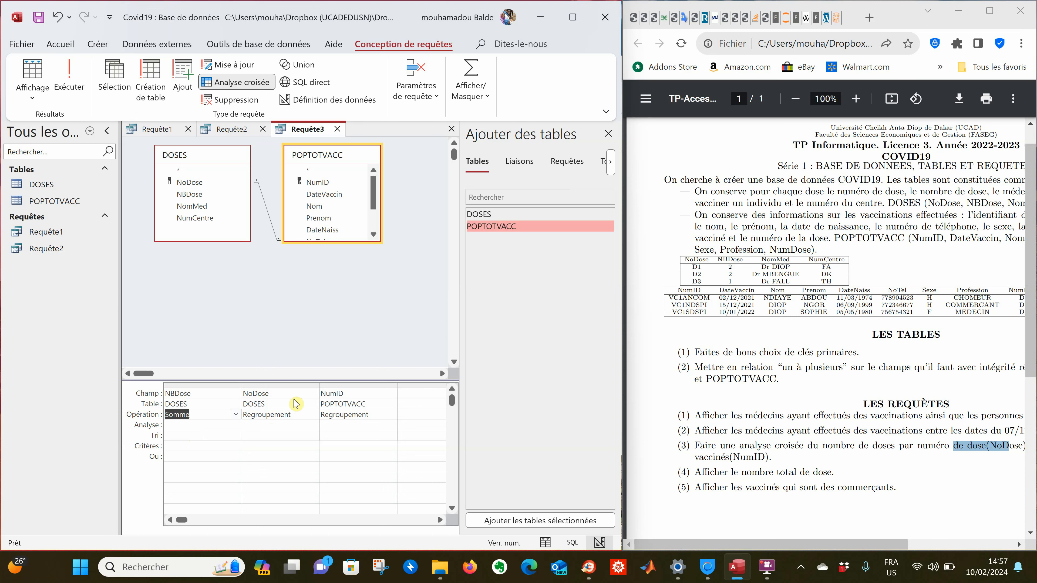
pyautogui.click(315, 415)
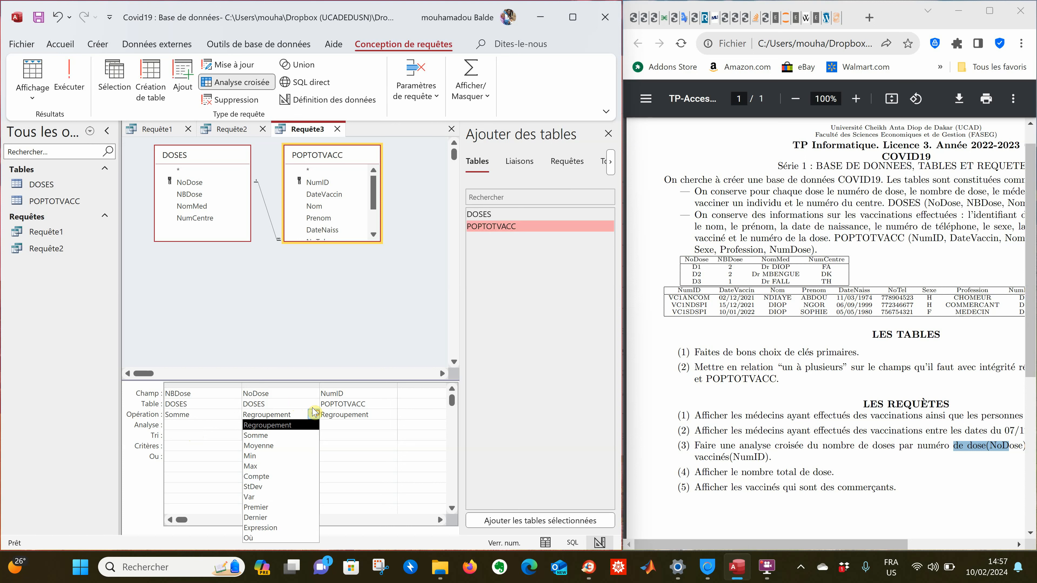
pyautogui.click(316, 414)
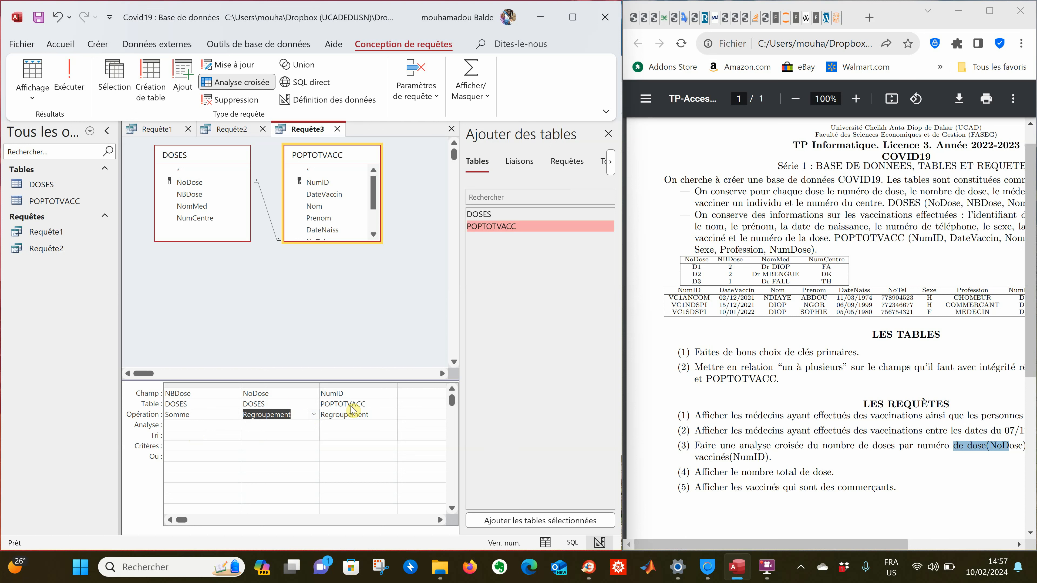
pyautogui.click(372, 414)
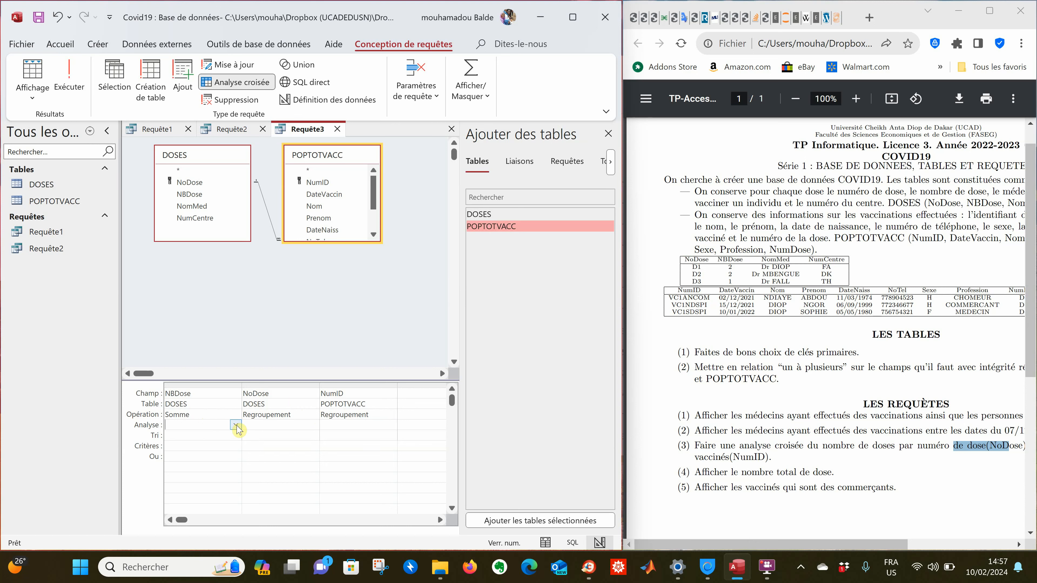
# Assign the crosstab roles: NBDose as Valeur, NoDose as En-tête de ligne and NumID as En-tête de colonne
pyautogui.click(236, 427)
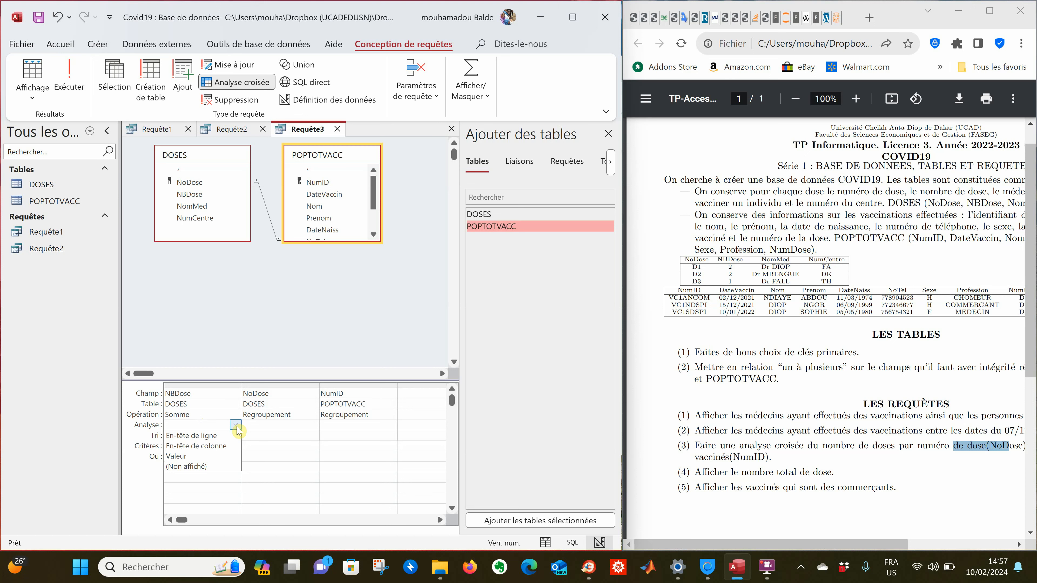
pyautogui.click(211, 457)
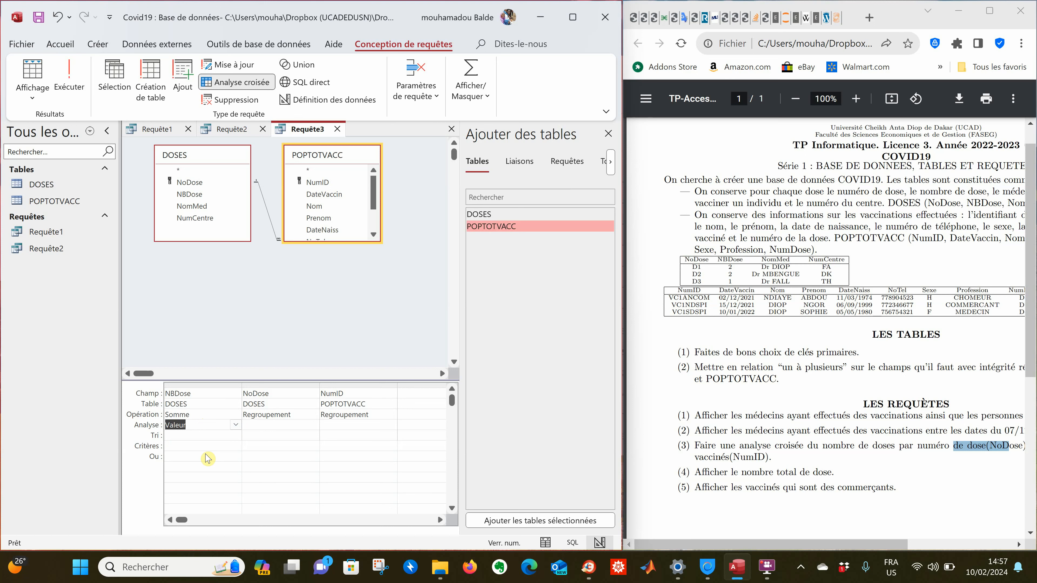
pyautogui.click(308, 424)
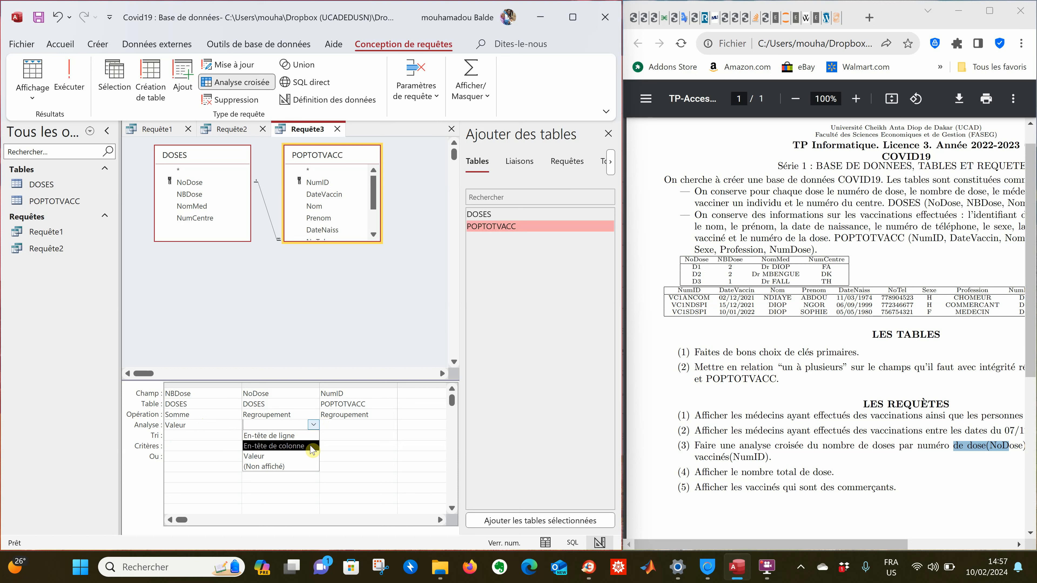
pyautogui.click(306, 436)
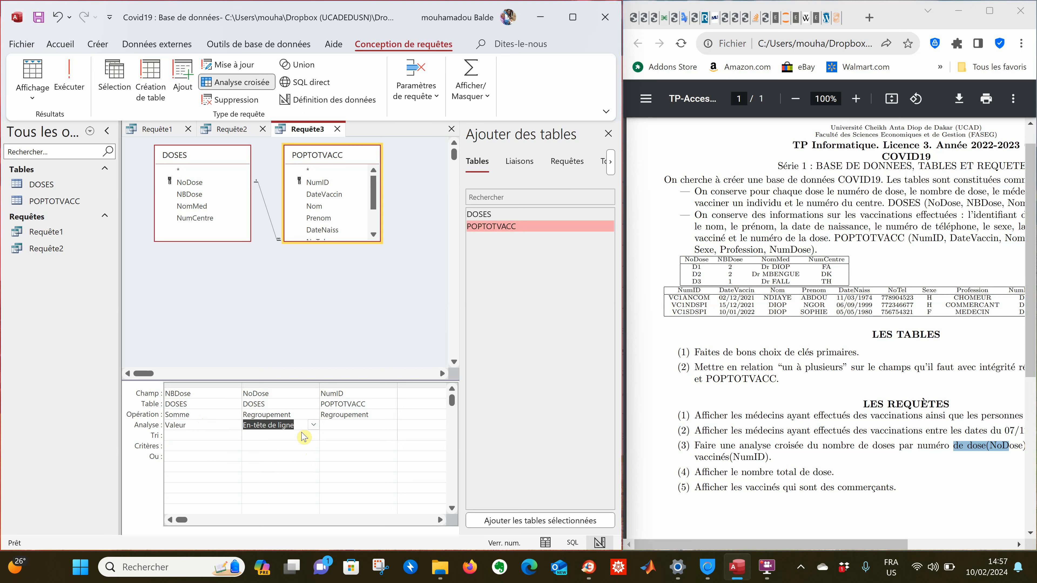
pyautogui.click(344, 423)
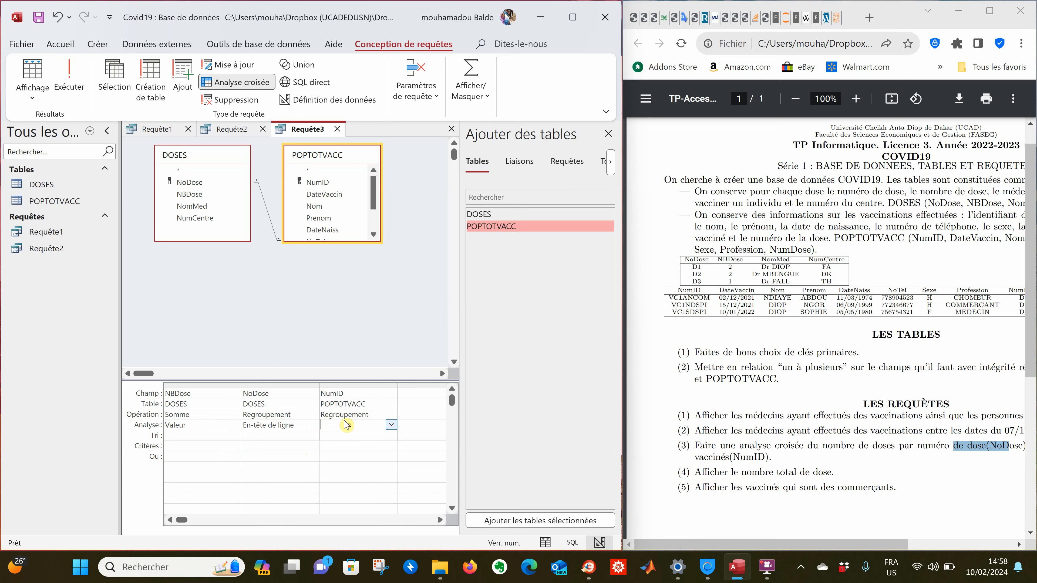
pyautogui.click(391, 425)
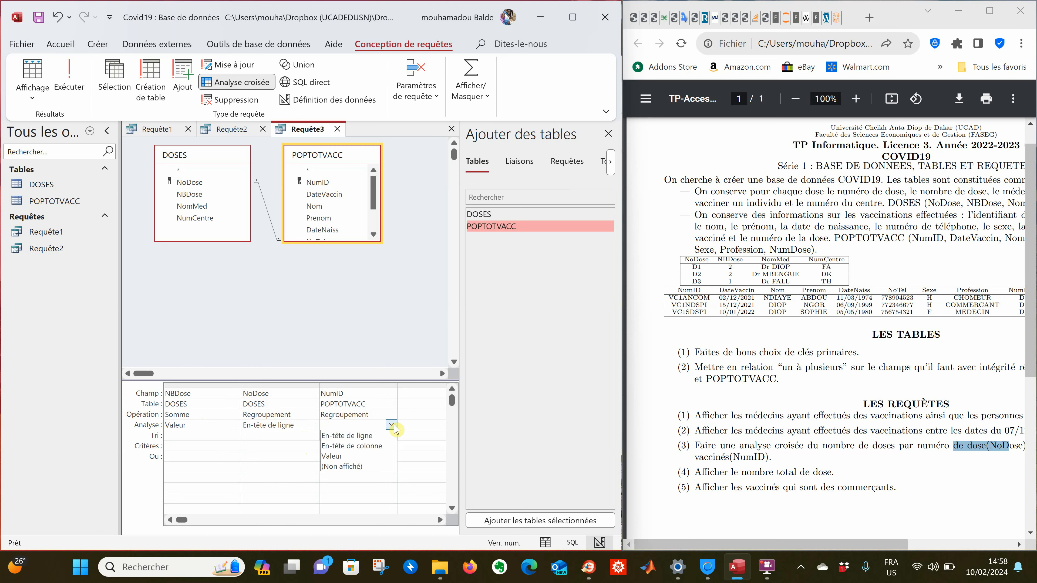
pyautogui.click(379, 446)
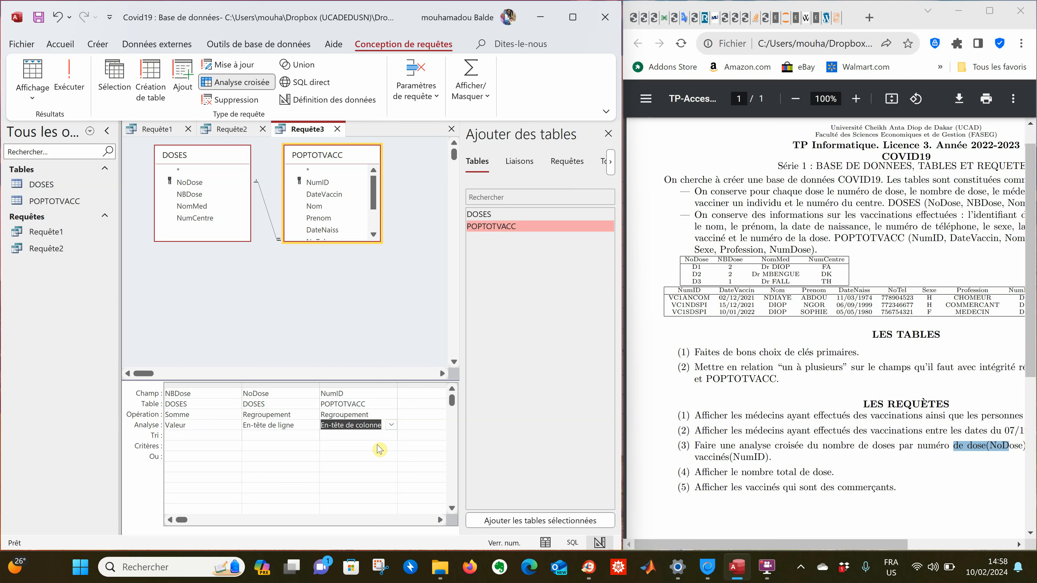
# Run the crosstab query and save it as Requête3
pyautogui.click(68, 73)
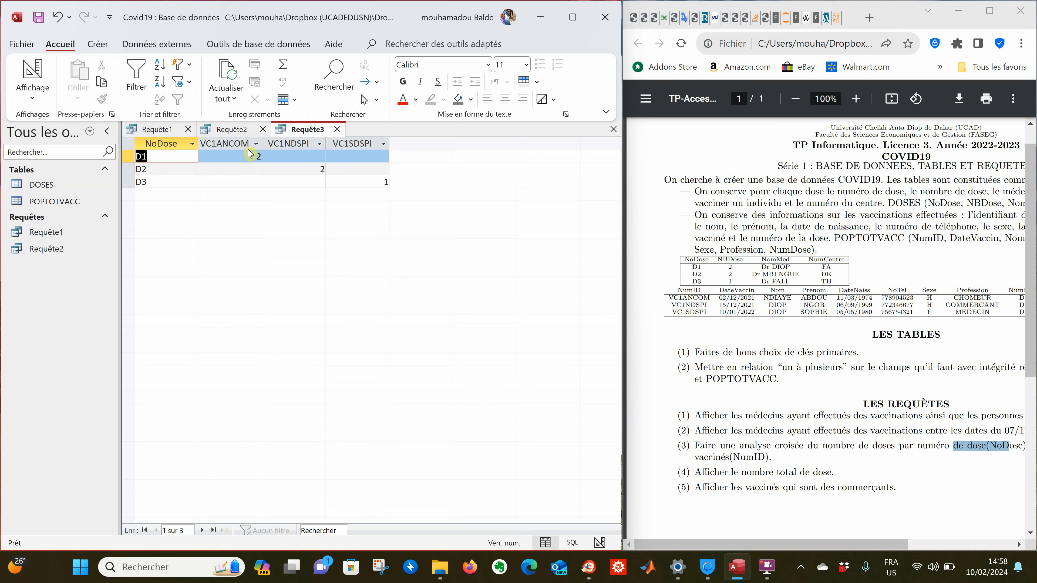
pyautogui.click(241, 155)
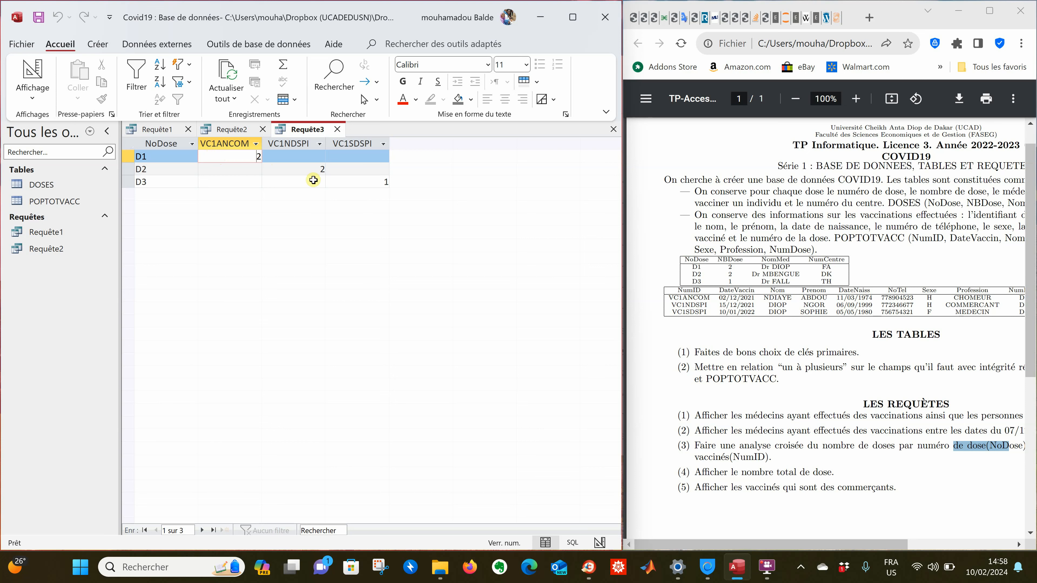
pyautogui.click(244, 165)
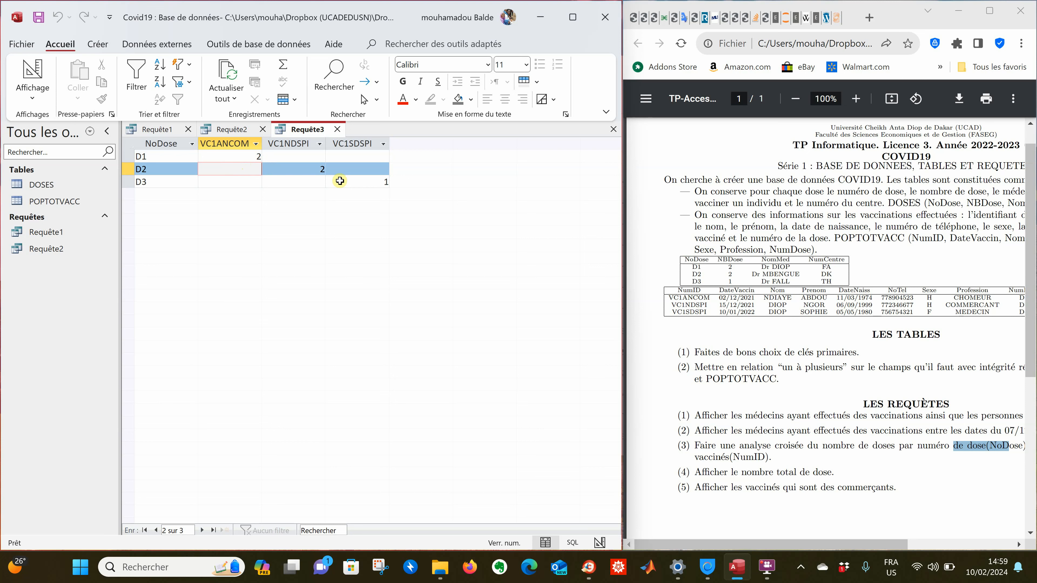
pyautogui.rightClick(315, 130)
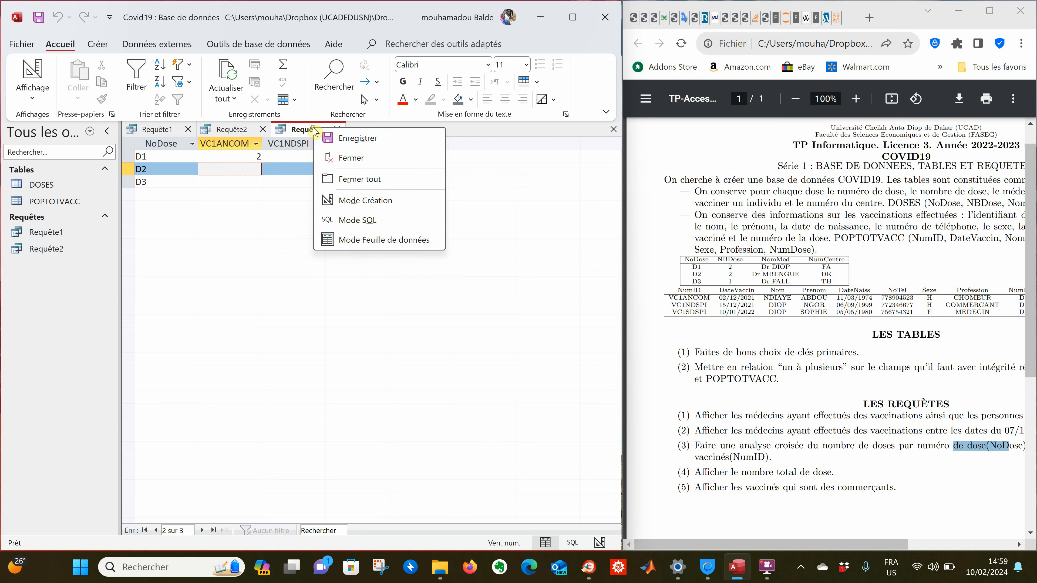
pyautogui.click(347, 138)
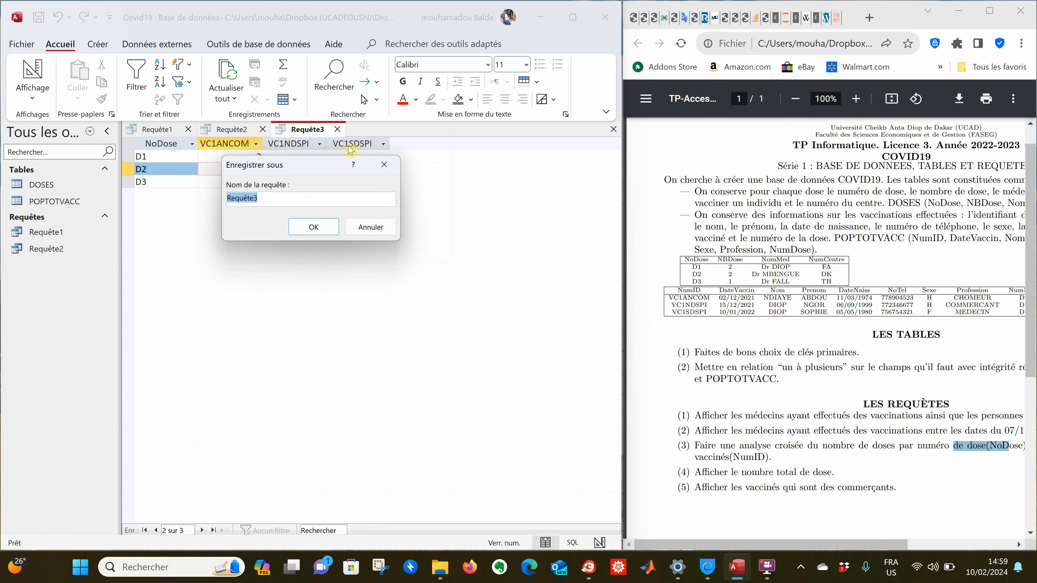
pyautogui.click(313, 227)
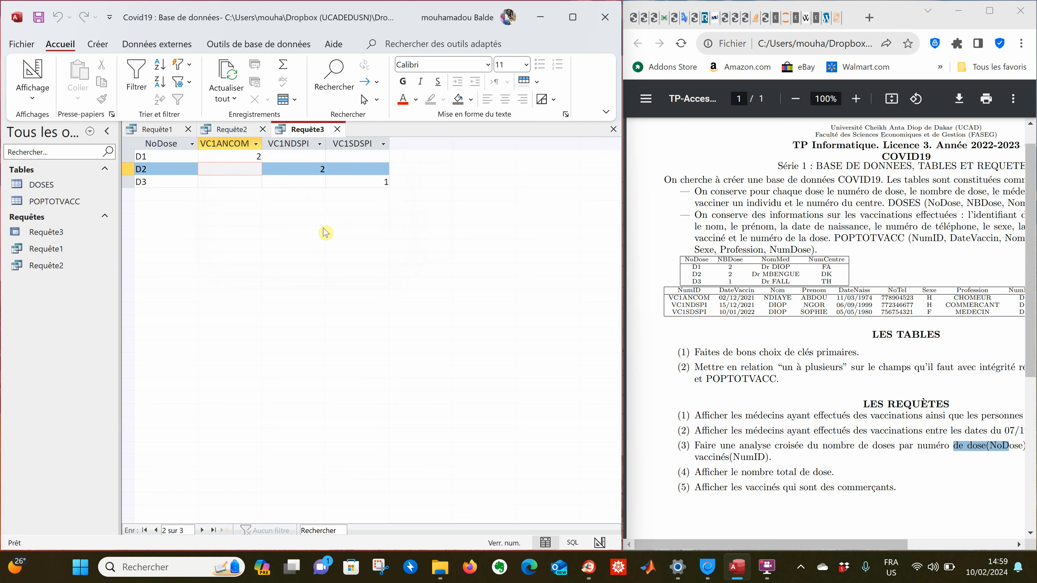
# Create a new query in design view for question 4, based on the DOSES table, and add its NBDose field
pyautogui.click(818, 465)
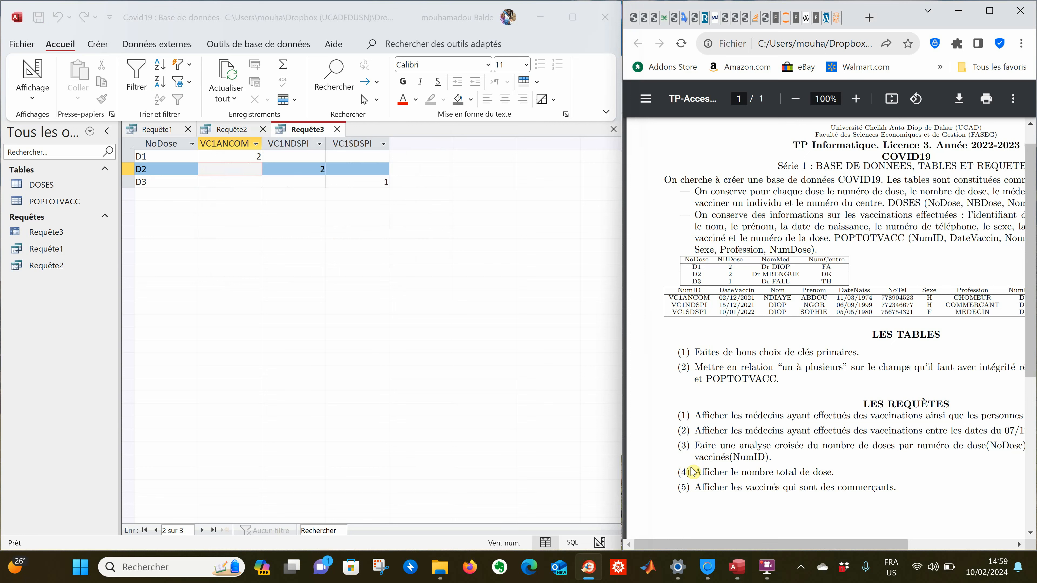
pyautogui.click(98, 45)
pyautogui.click(99, 45)
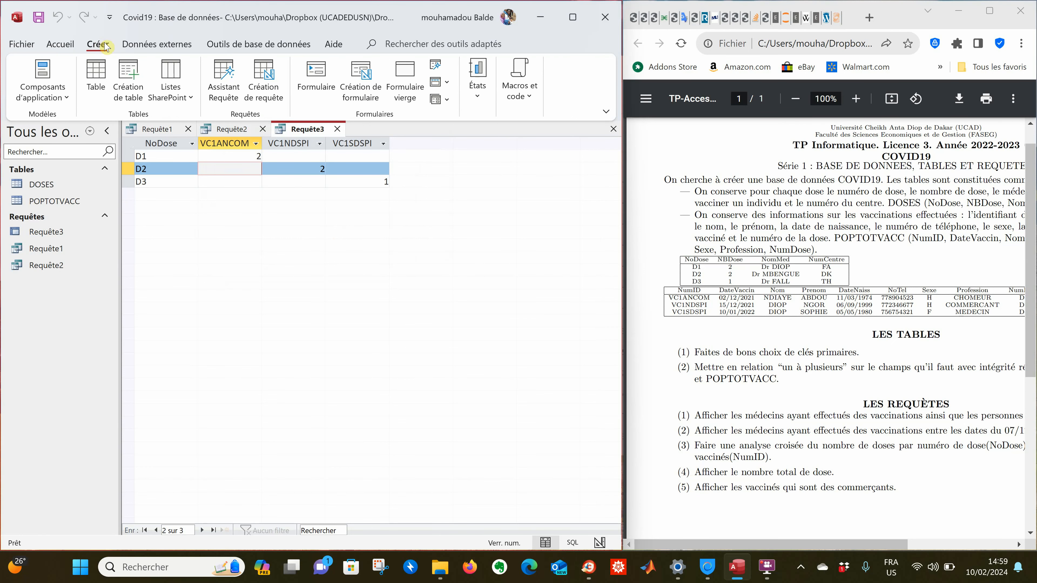
pyautogui.click(264, 77)
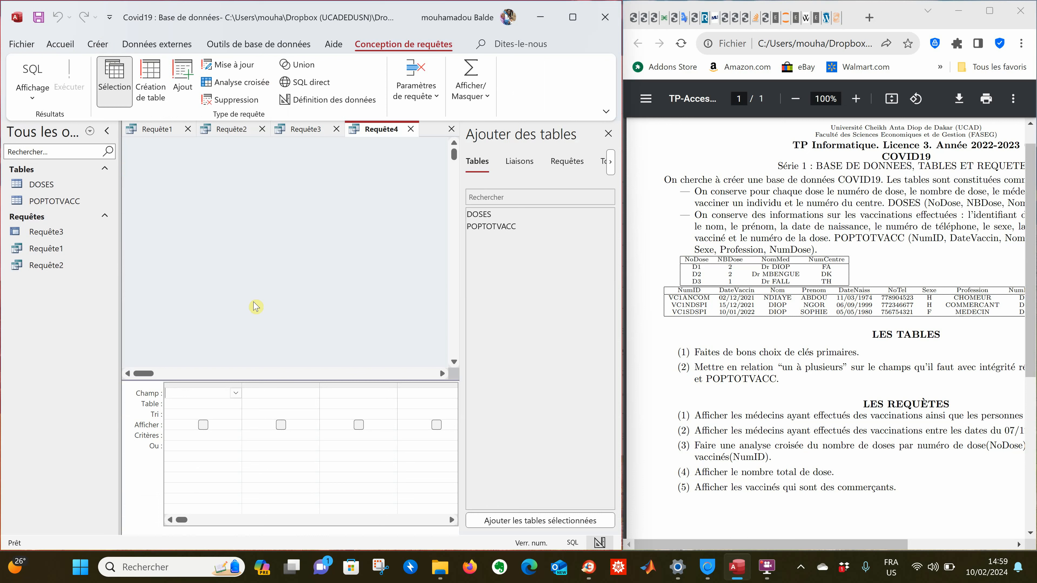
pyautogui.click(492, 218)
pyautogui.doubleClick(491, 217)
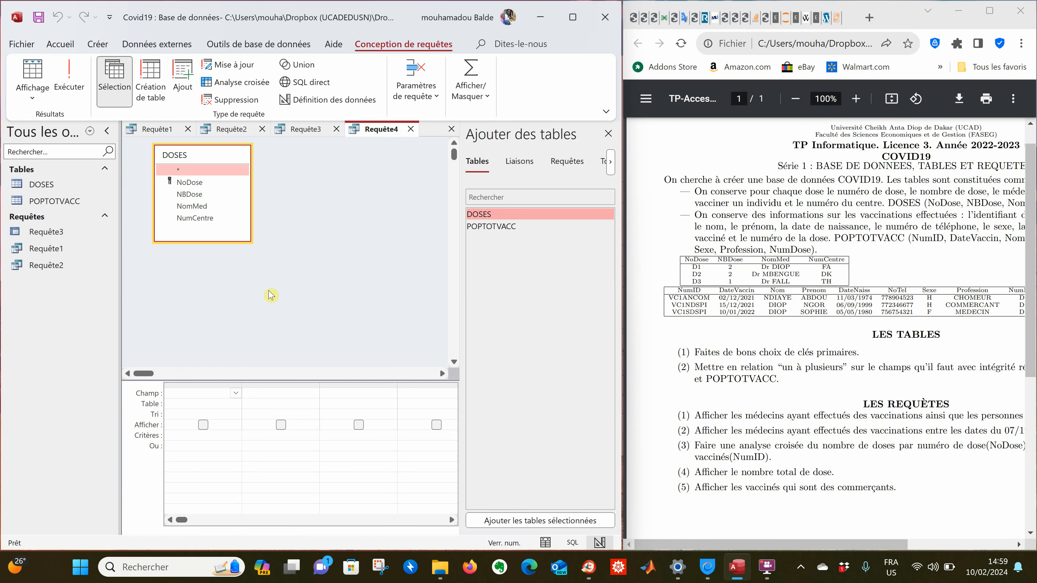
pyautogui.doubleClick(187, 196)
pyautogui.doubleClick(187, 197)
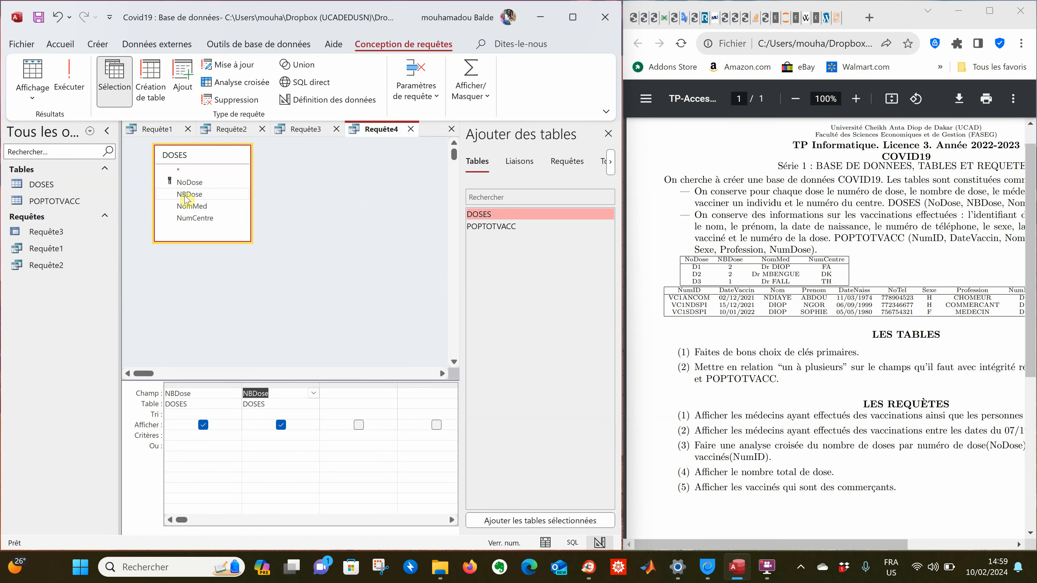
# Clear the duplicate second field column from the query grid, keeping only the first NBDose column
pyautogui.click(313, 394)
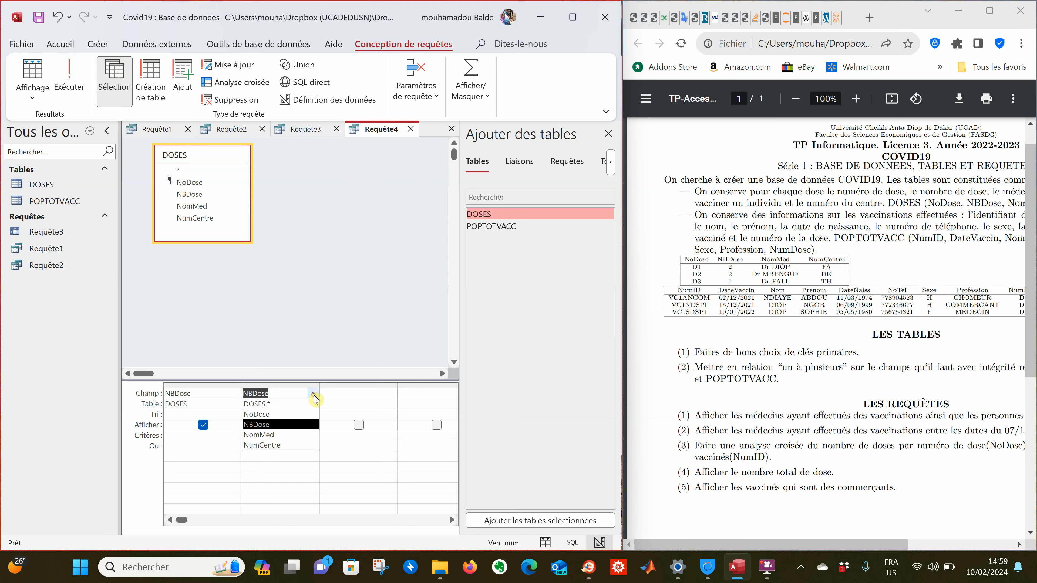
pyautogui.rightClick(283, 398)
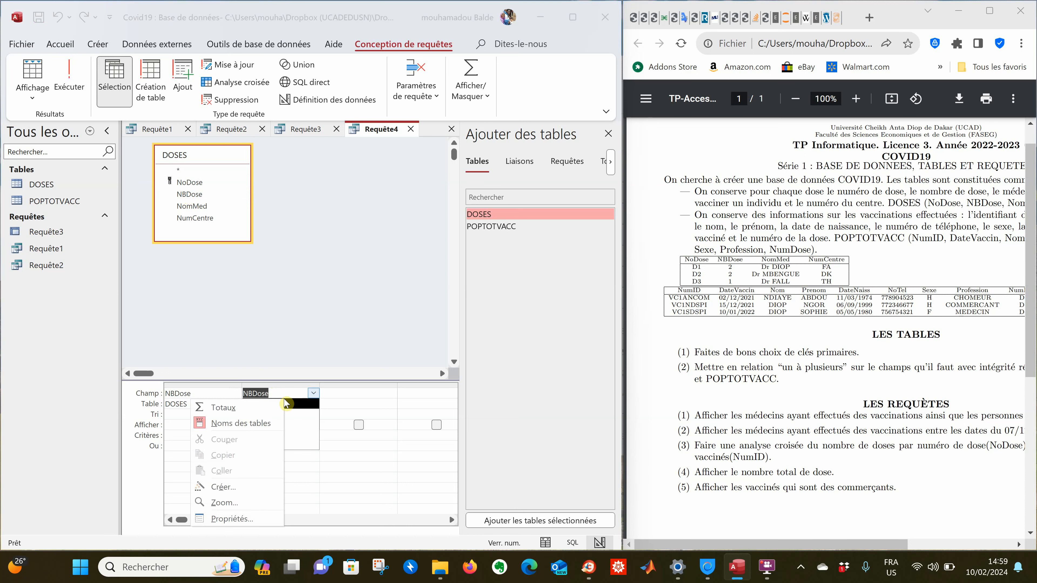
pyautogui.rightClick(296, 398)
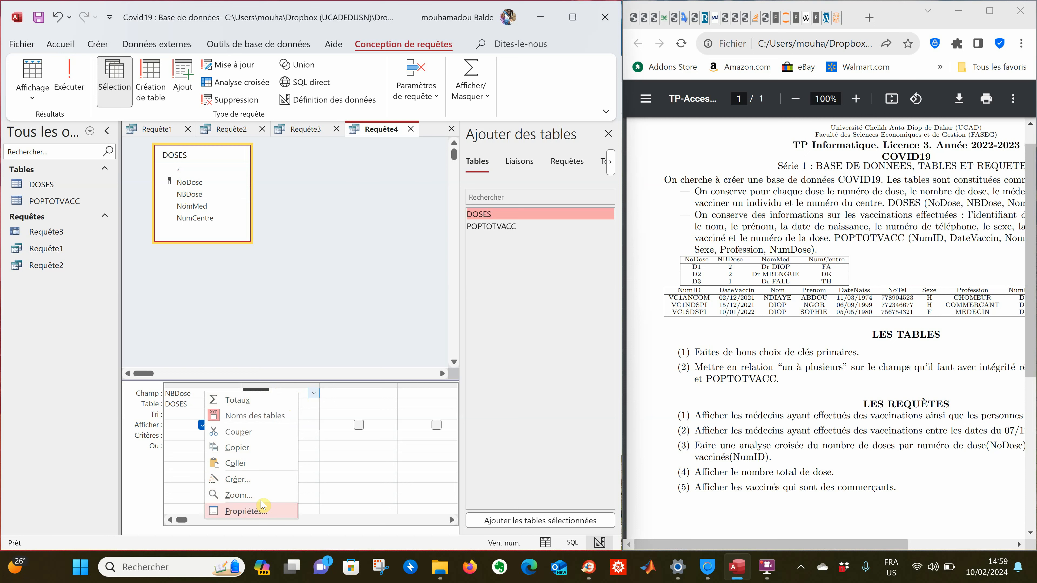
pyautogui.click(332, 509)
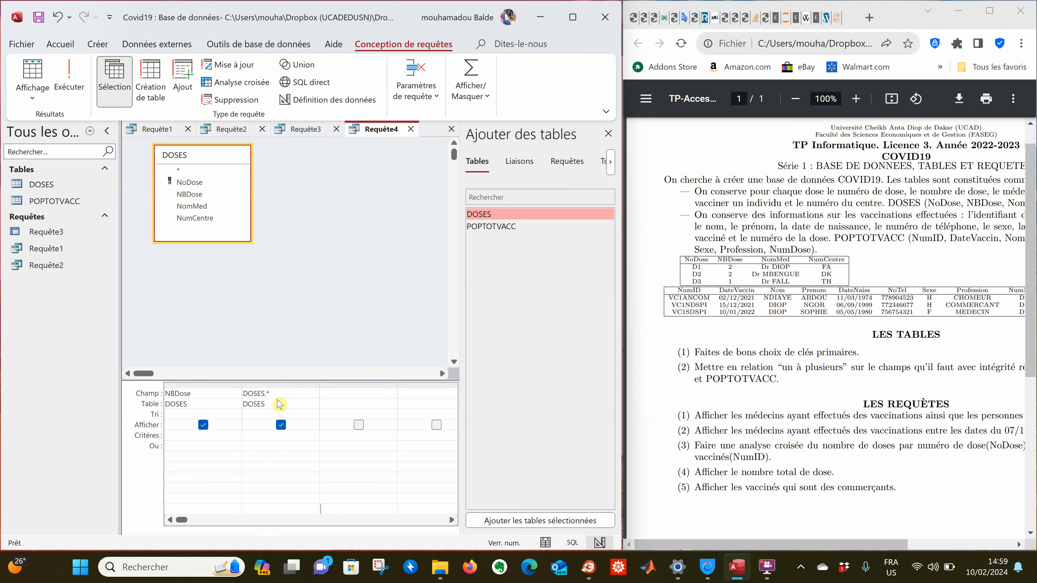
pyautogui.click(284, 394)
pyautogui.press('BackSpace')
pyautogui.press('BackSpace')
pyautogui.press('BackSpace')
pyautogui.press('BackSpace')
pyautogui.press('BackSpace')
pyautogui.press('BackSpace')
pyautogui.press('BackSpace')
pyautogui.hotkey('shift', 'Tab')
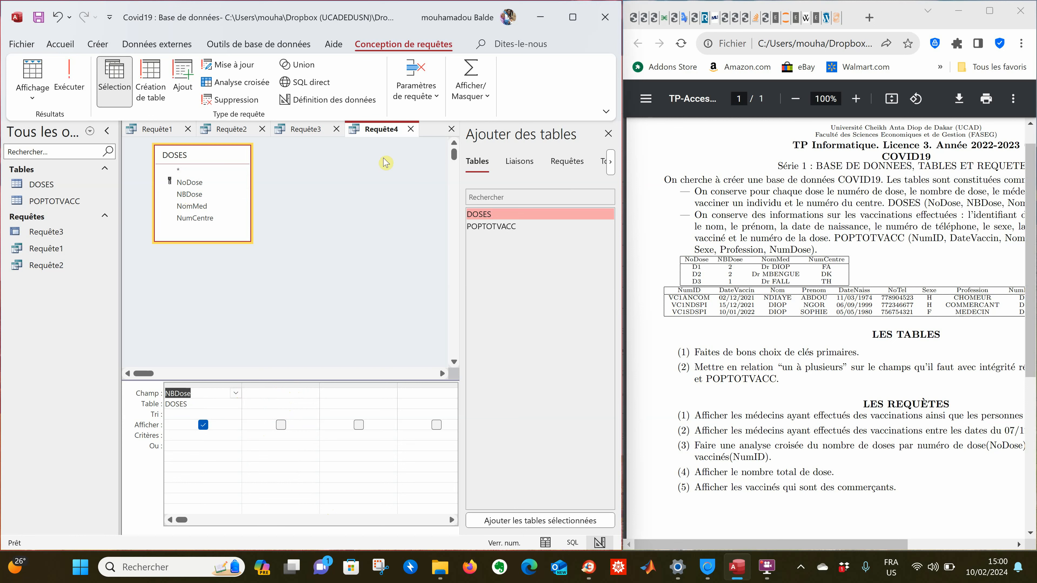
# Show the Totaux row (Opération) in the query grid and set the operation of NBDose to Somme
pyautogui.click(481, 98)
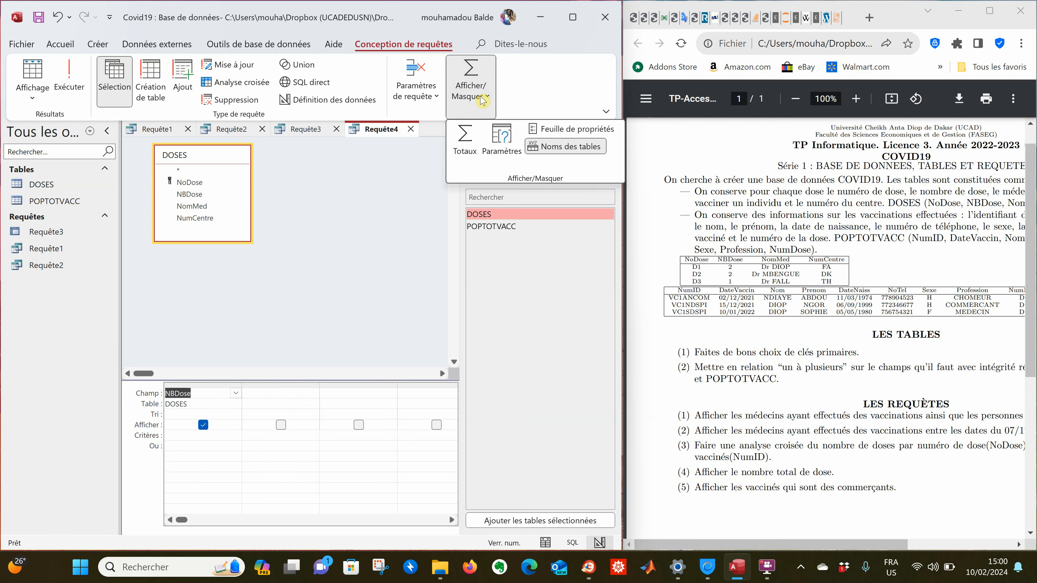
pyautogui.click(461, 136)
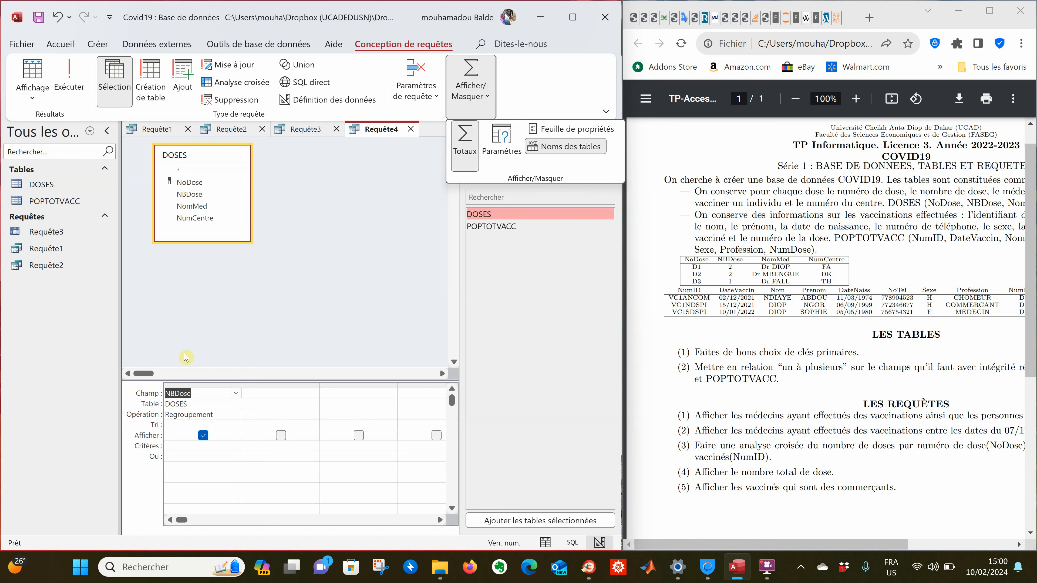
pyautogui.click(141, 415)
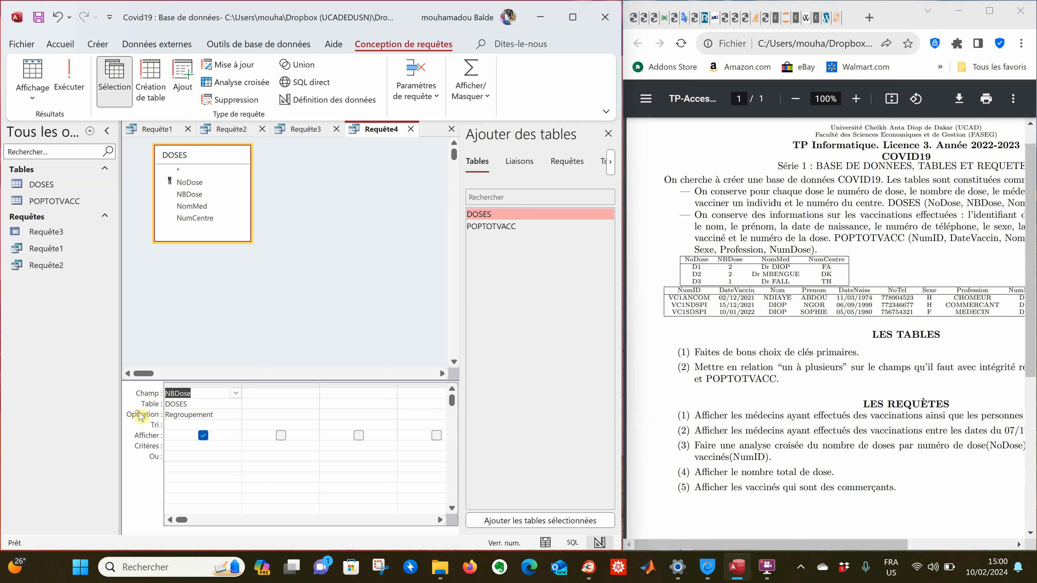
pyautogui.click(224, 412)
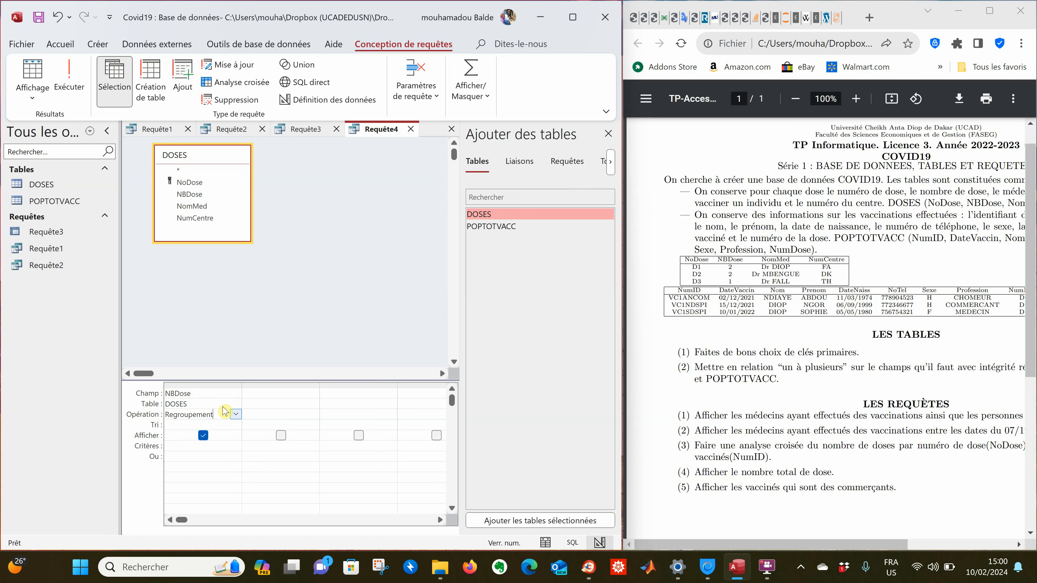
pyautogui.click(236, 414)
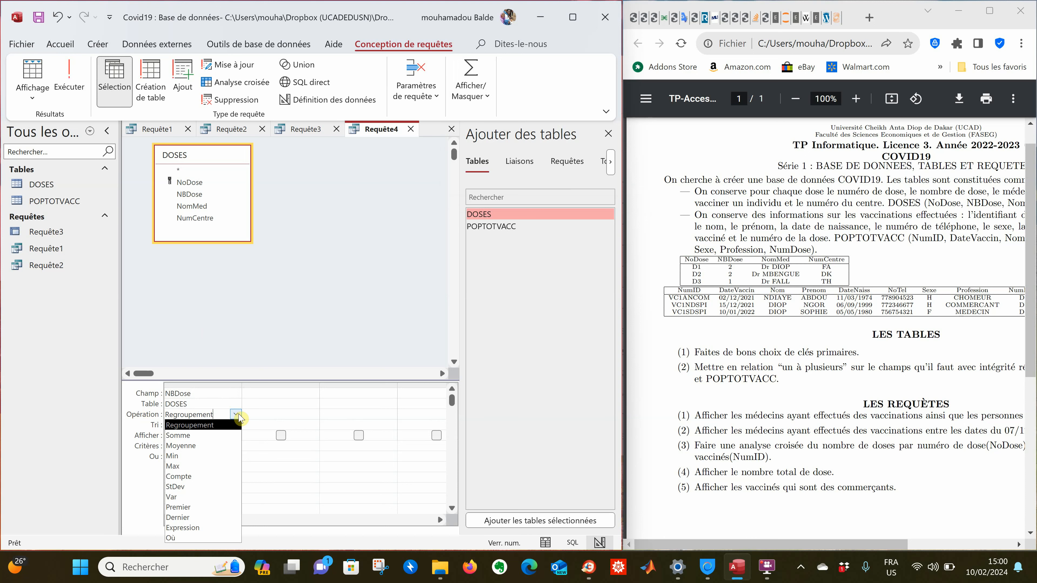
pyautogui.press('Down')
pyautogui.click(218, 435)
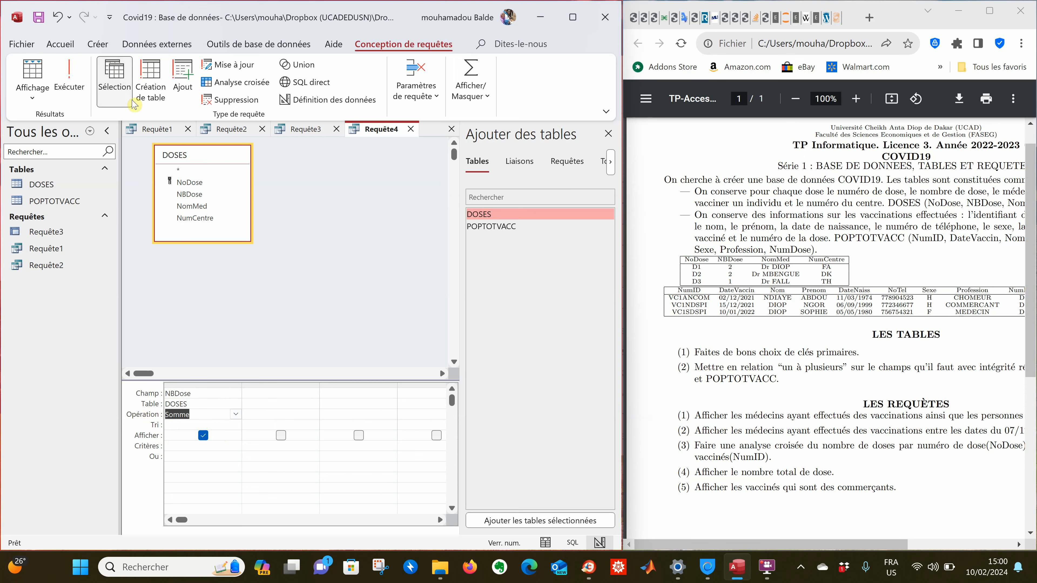
# Run the total doses query and save it as Requête4
pyautogui.click(82, 82)
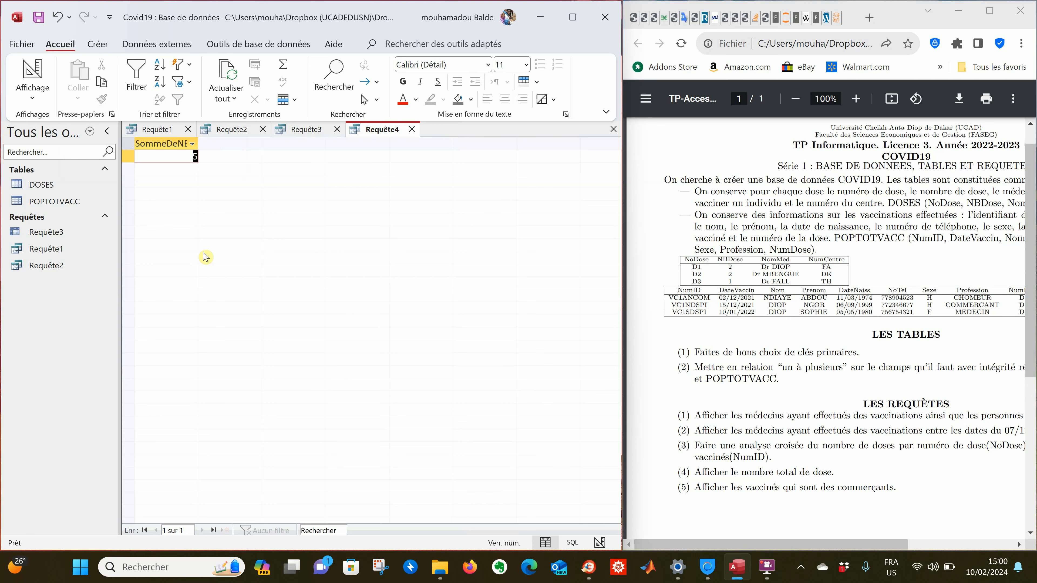
pyautogui.rightClick(368, 131)
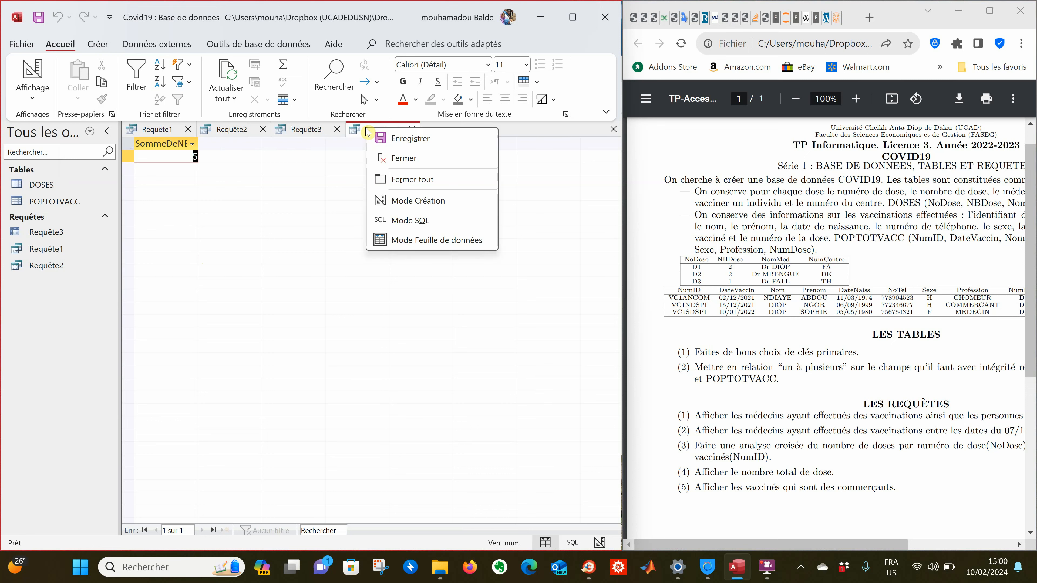
pyautogui.click(390, 139)
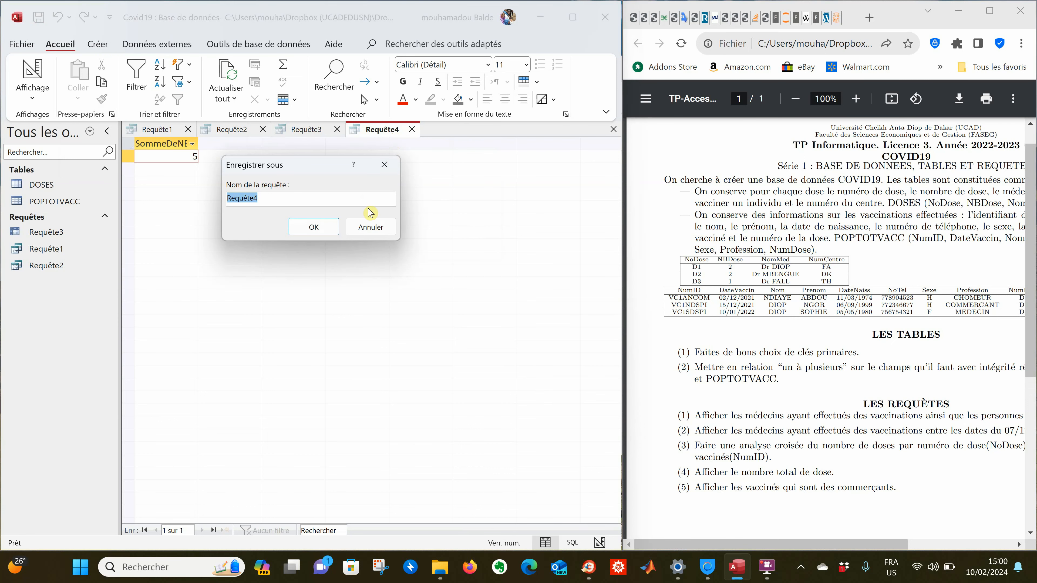
pyautogui.click(317, 227)
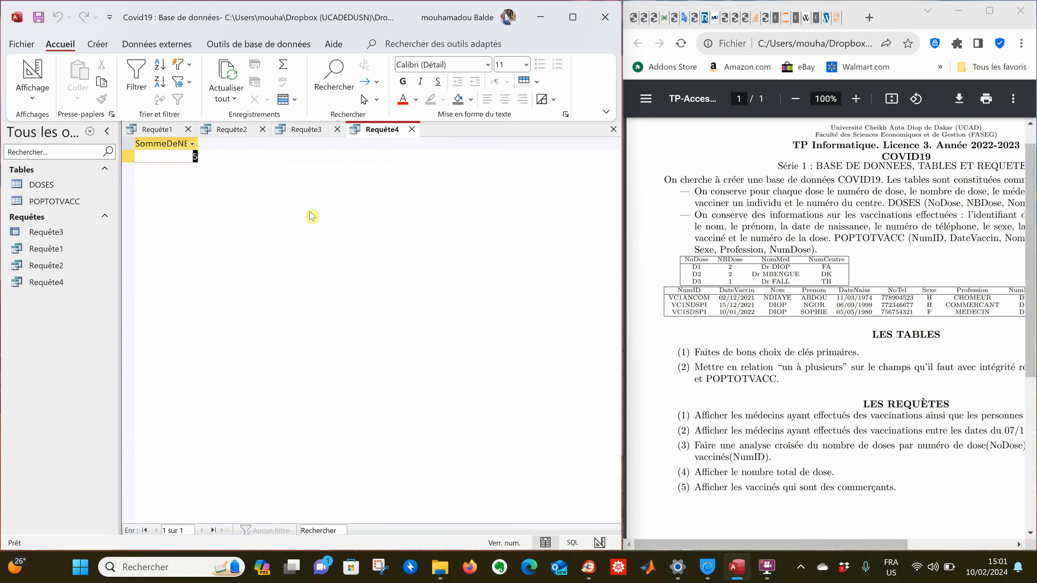
# Create another query in design view for question 5 and add the POPTOTVACC table to it
pyautogui.click(97, 44)
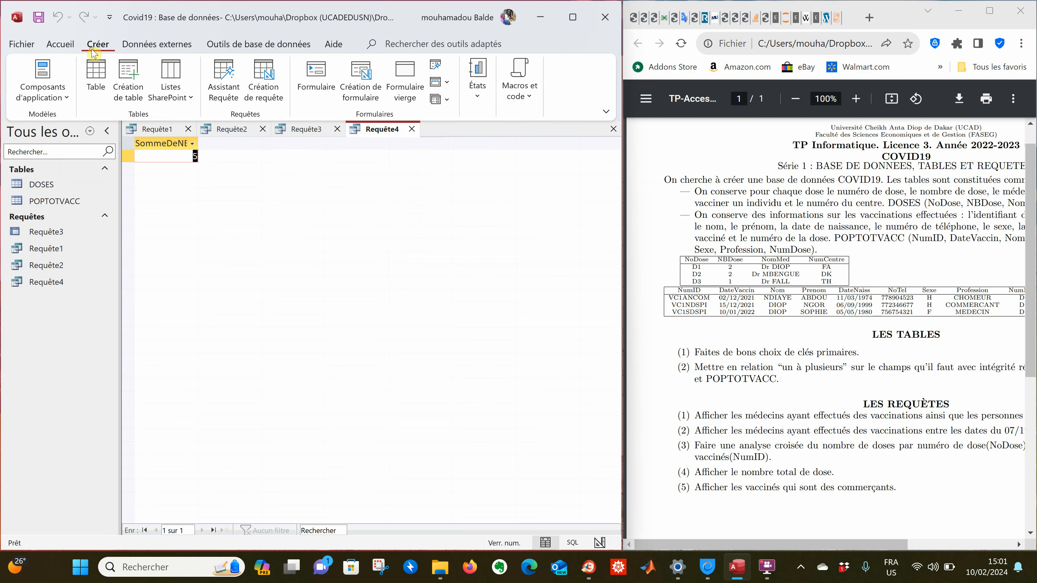
pyautogui.click(258, 75)
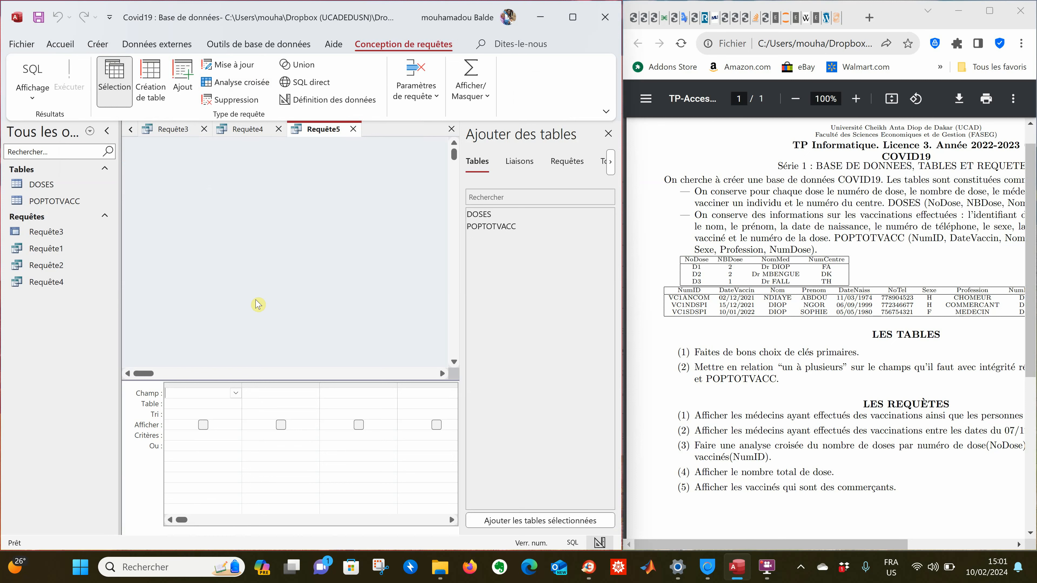
pyautogui.doubleClick(511, 228)
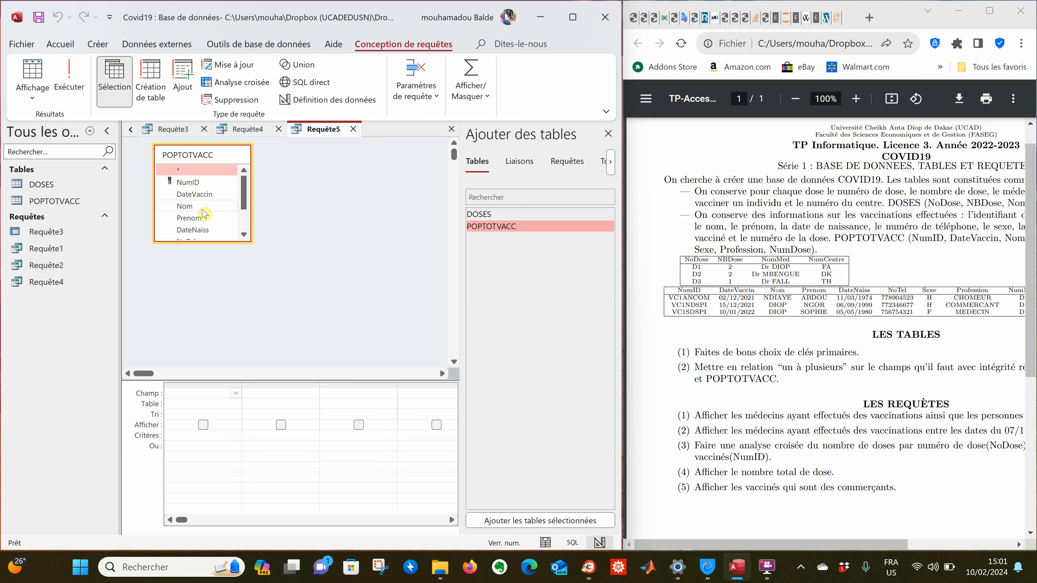
# Add the fields Nom, Prenom and Profession from POPTOTVACC to the query grid
pyautogui.scroll(-1, 196, 197)
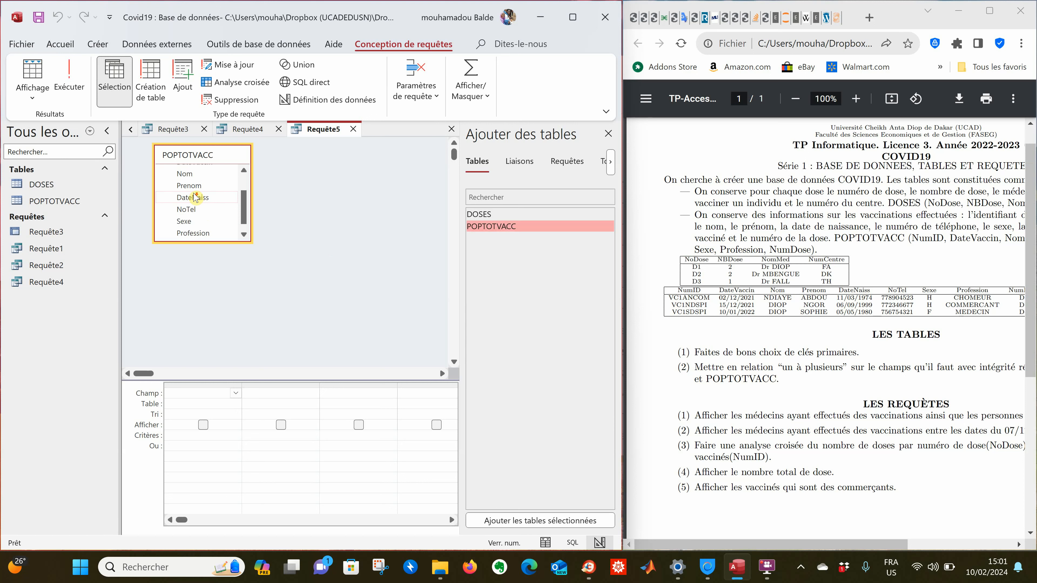
pyautogui.scroll(1, 195, 198)
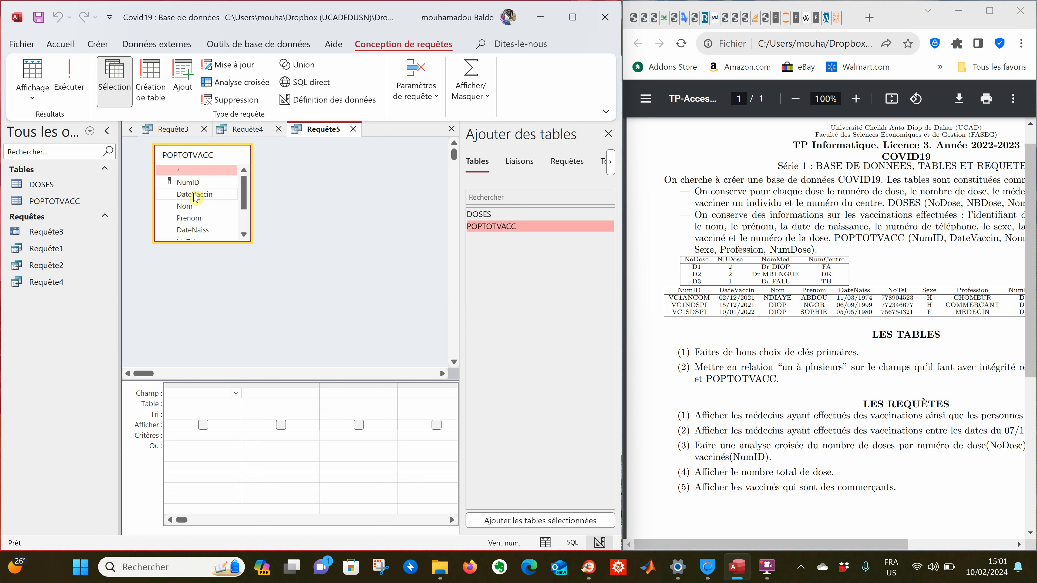
pyautogui.doubleClick(186, 207)
pyautogui.doubleClick(187, 219)
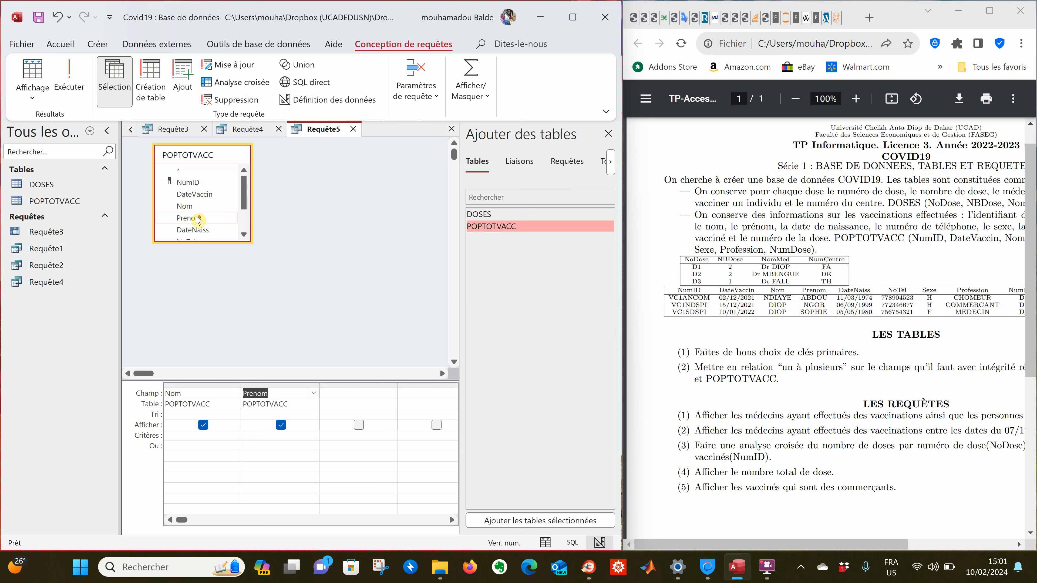
pyautogui.click(244, 225)
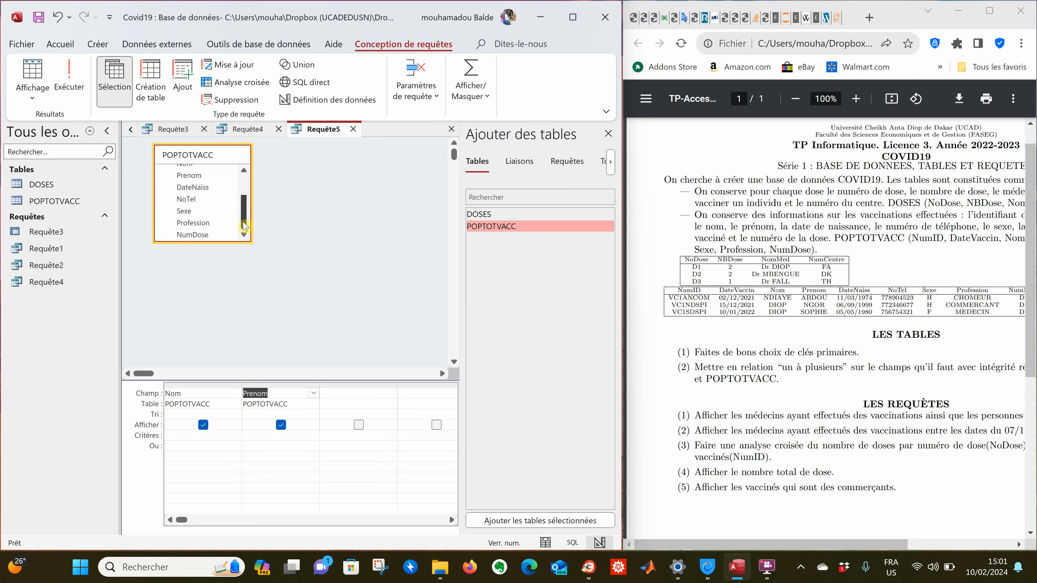
pyautogui.doubleClick(205, 223)
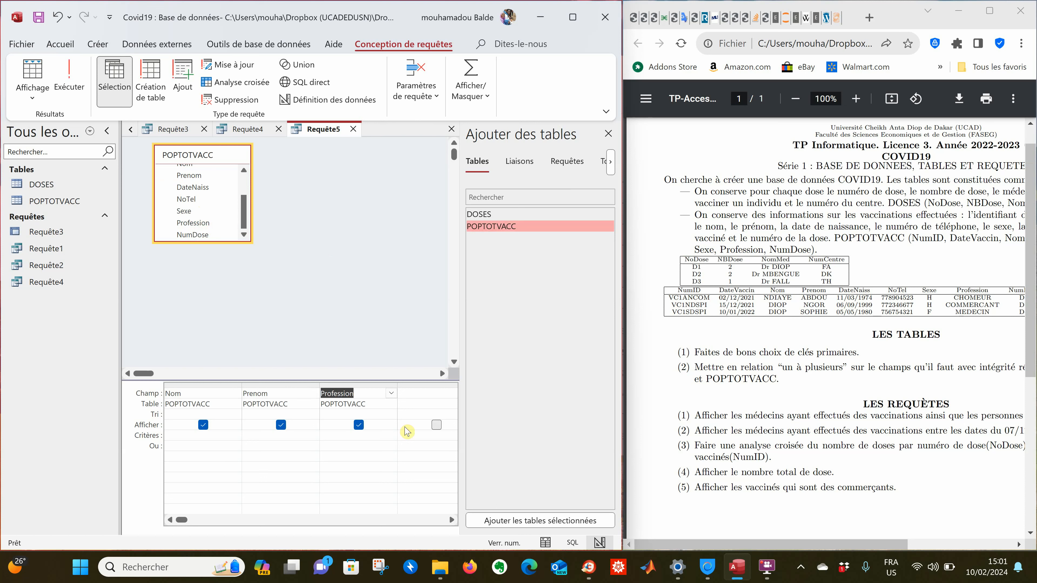
# Set the criterion of the Profession field to COMMERCANT and run the query
pyautogui.click(349, 435)
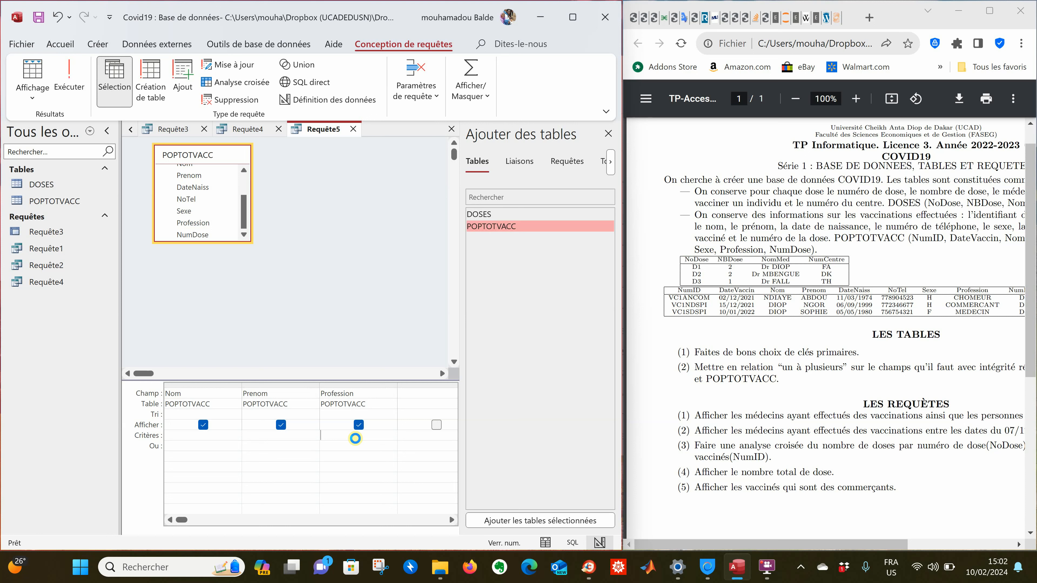
pyautogui.press('capslock')
pyautogui.write('COMMERCANT')
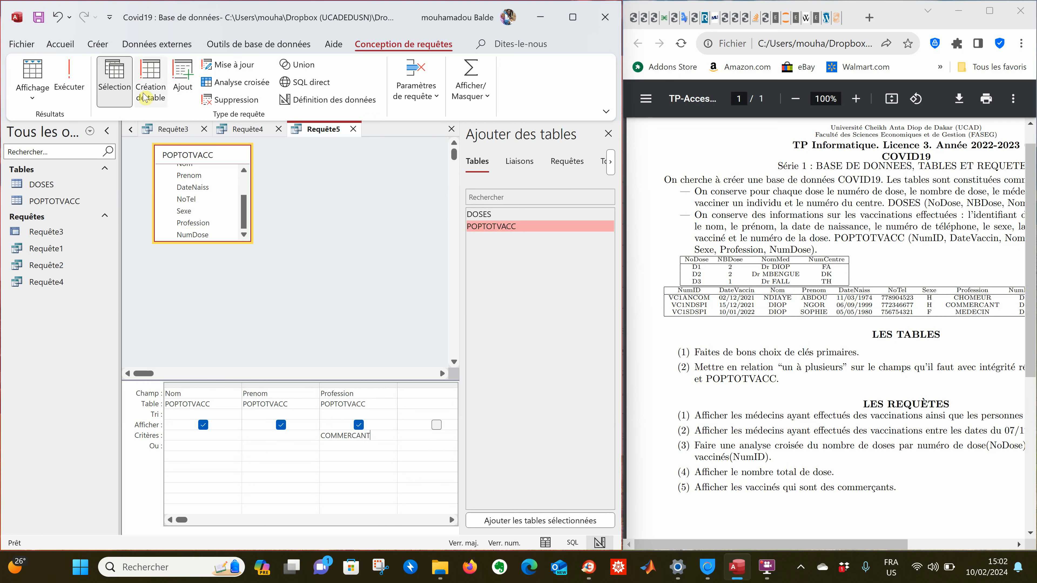
pyautogui.click(80, 88)
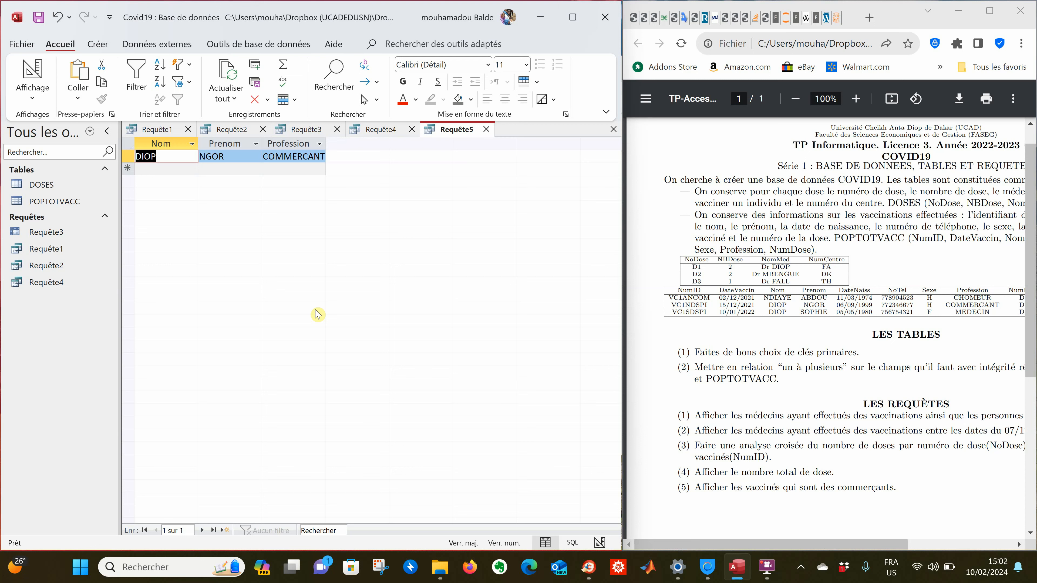
# Save the merchants query as Requête5
pyautogui.rightClick(449, 129)
pyautogui.click(470, 143)
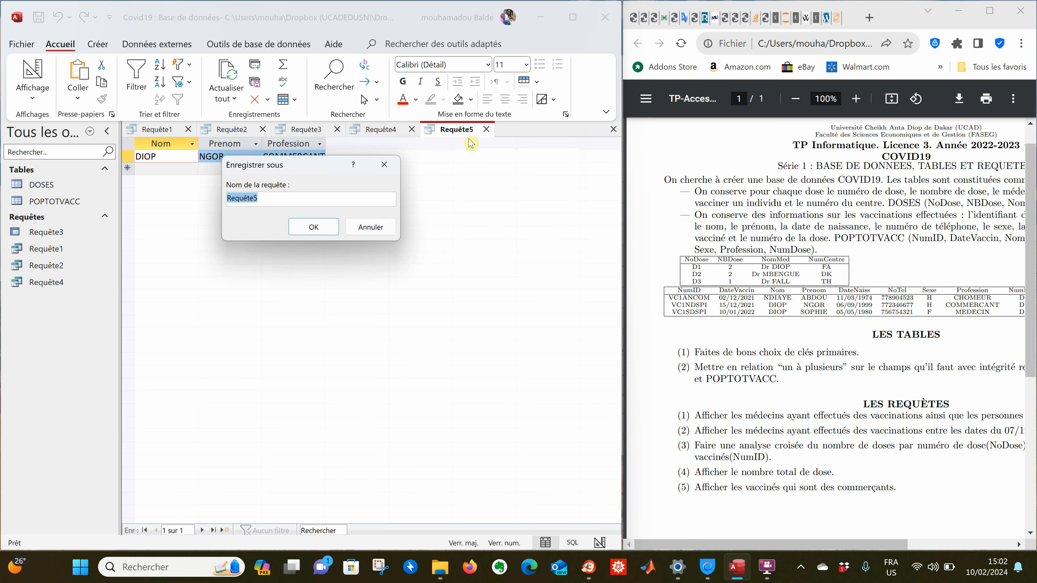
pyautogui.click(313, 230)
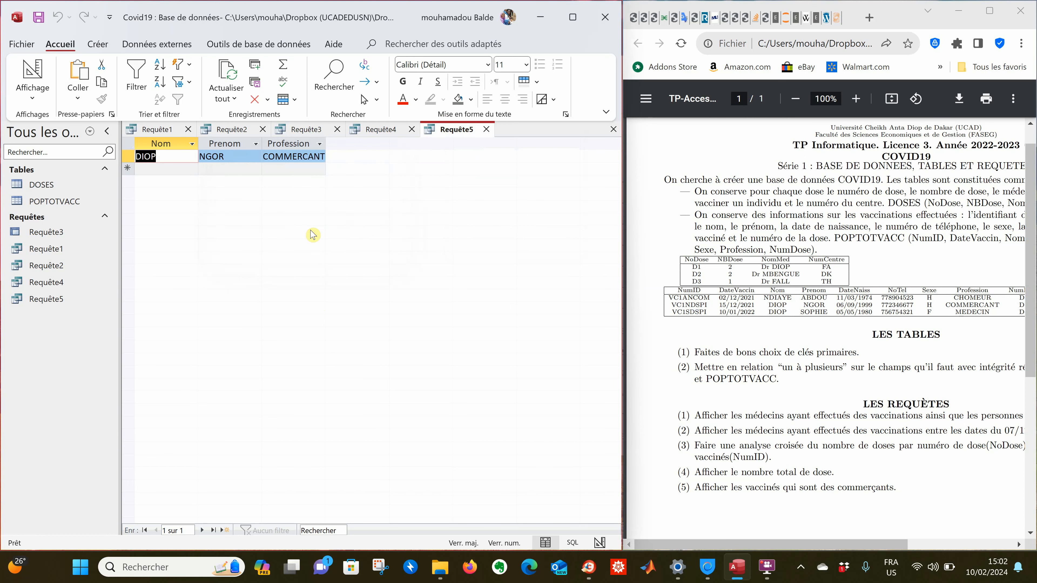
pyautogui.scroll(-5, 674, 327)
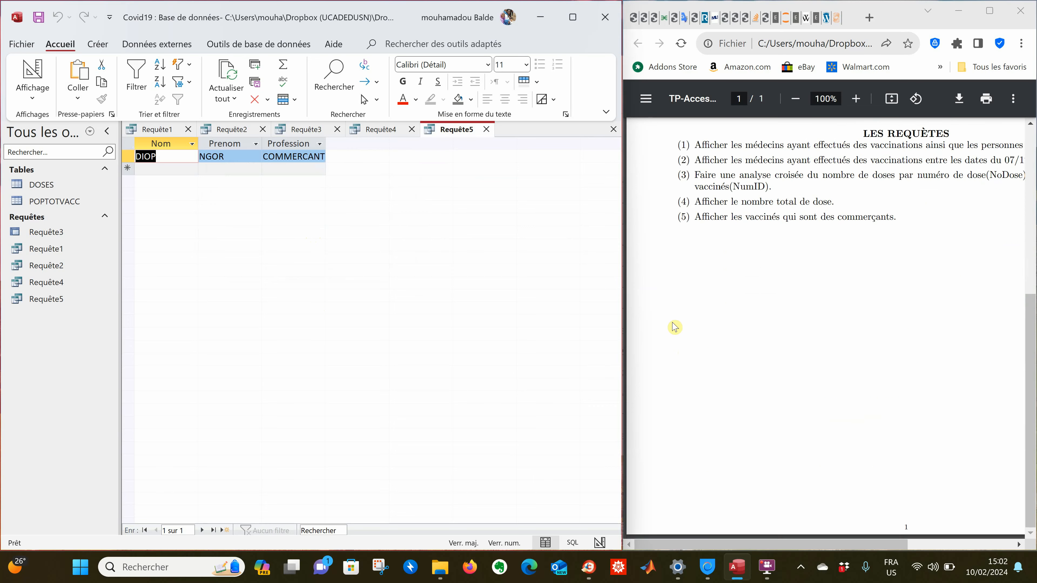
pyautogui.scroll(4, 674, 327)
pyautogui.scroll(2, 675, 327)
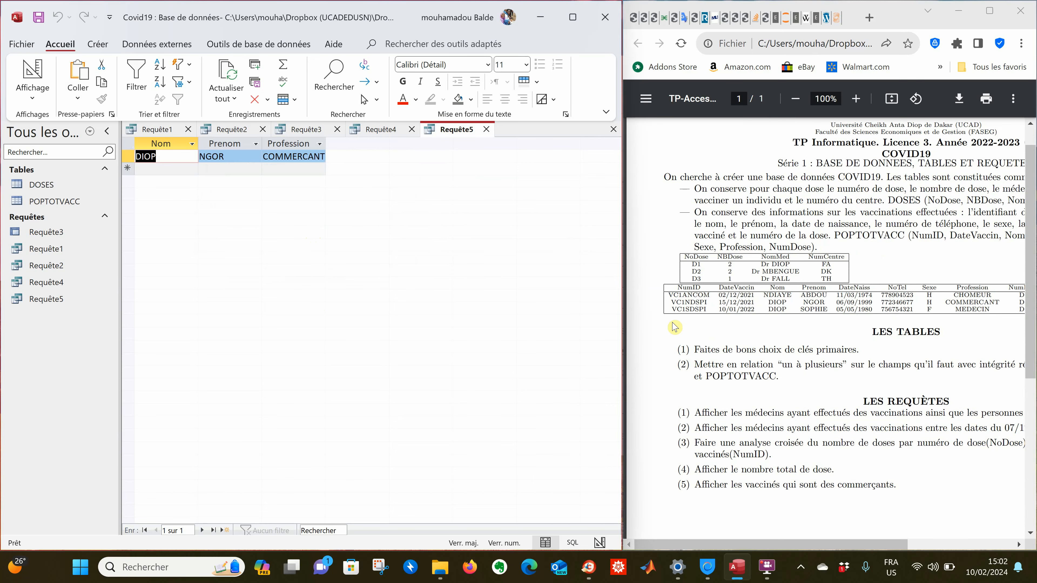
pyautogui.hotkey('alt', 'Tab')
pyautogui.hotkey('alt', 'Tab')
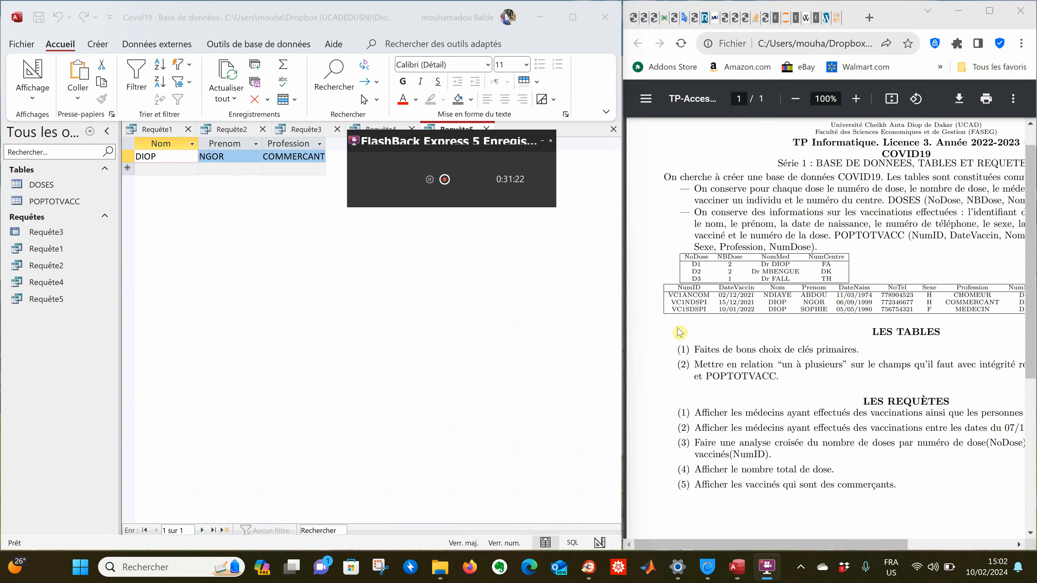